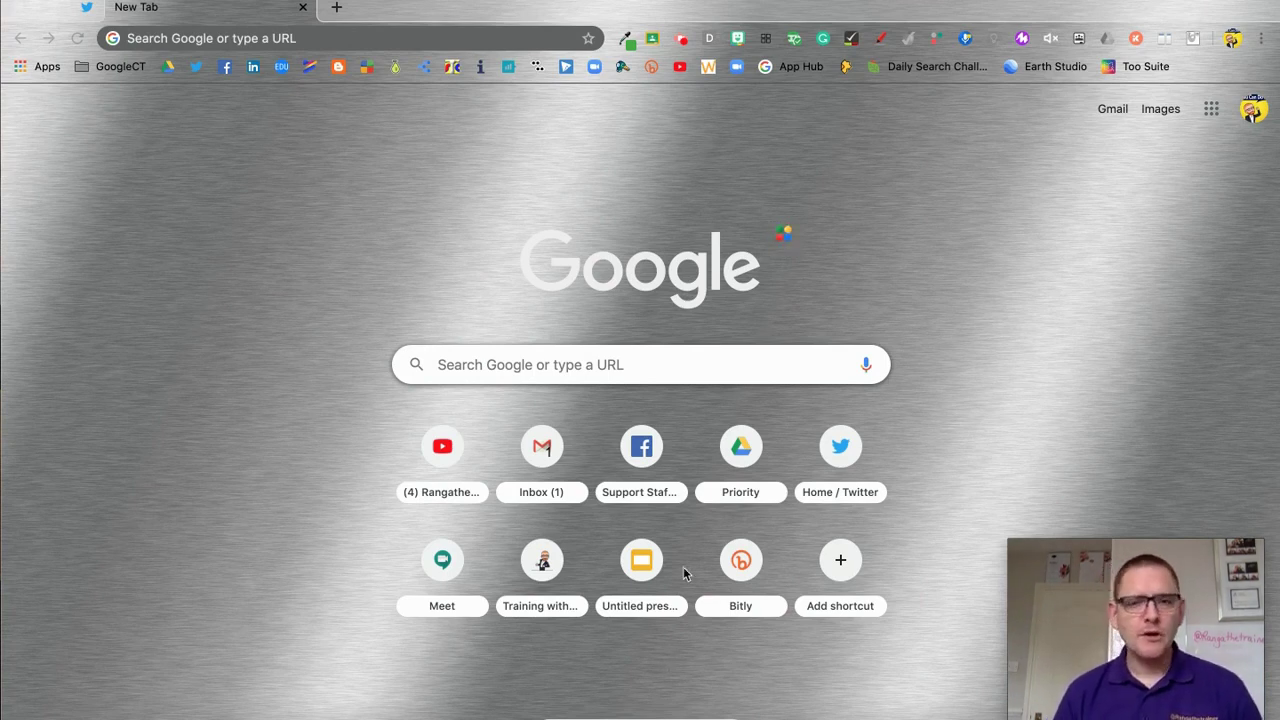
# Open the Google Docs home page from Chrome's Google apps launcher
pyautogui.click(1213, 116)
pyautogui.click(1212, 112)
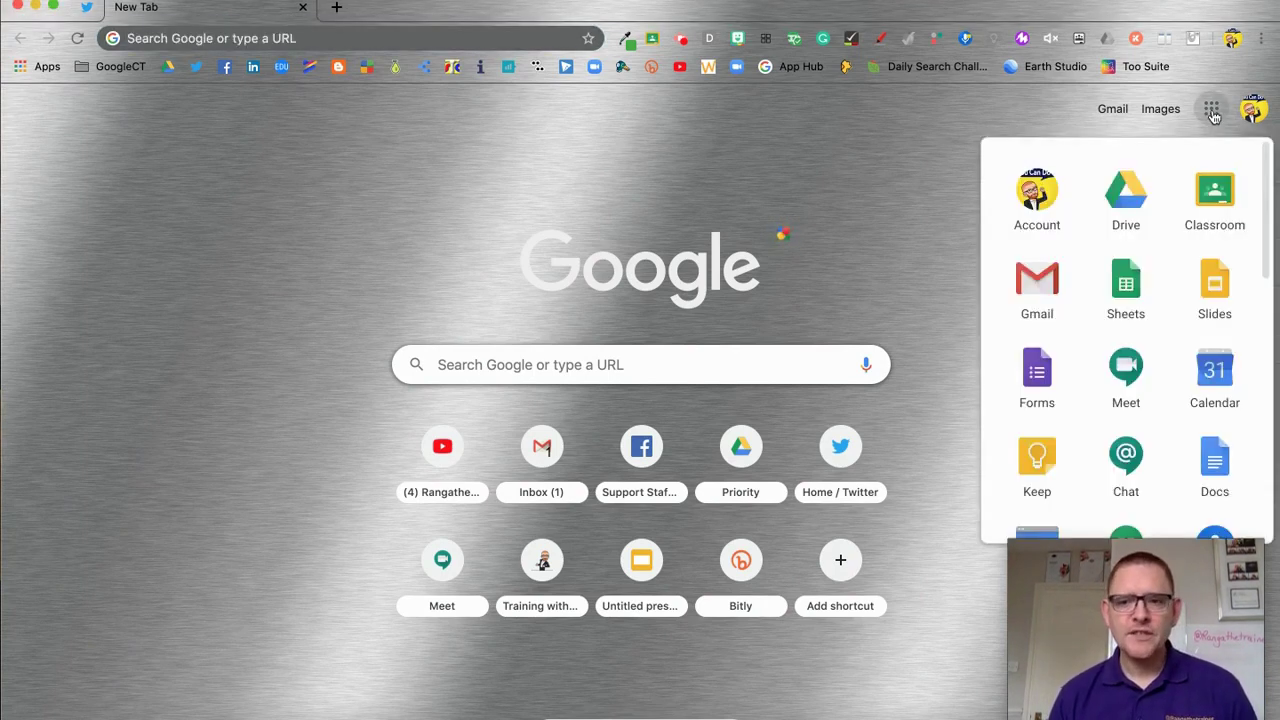
pyautogui.click(1218, 460)
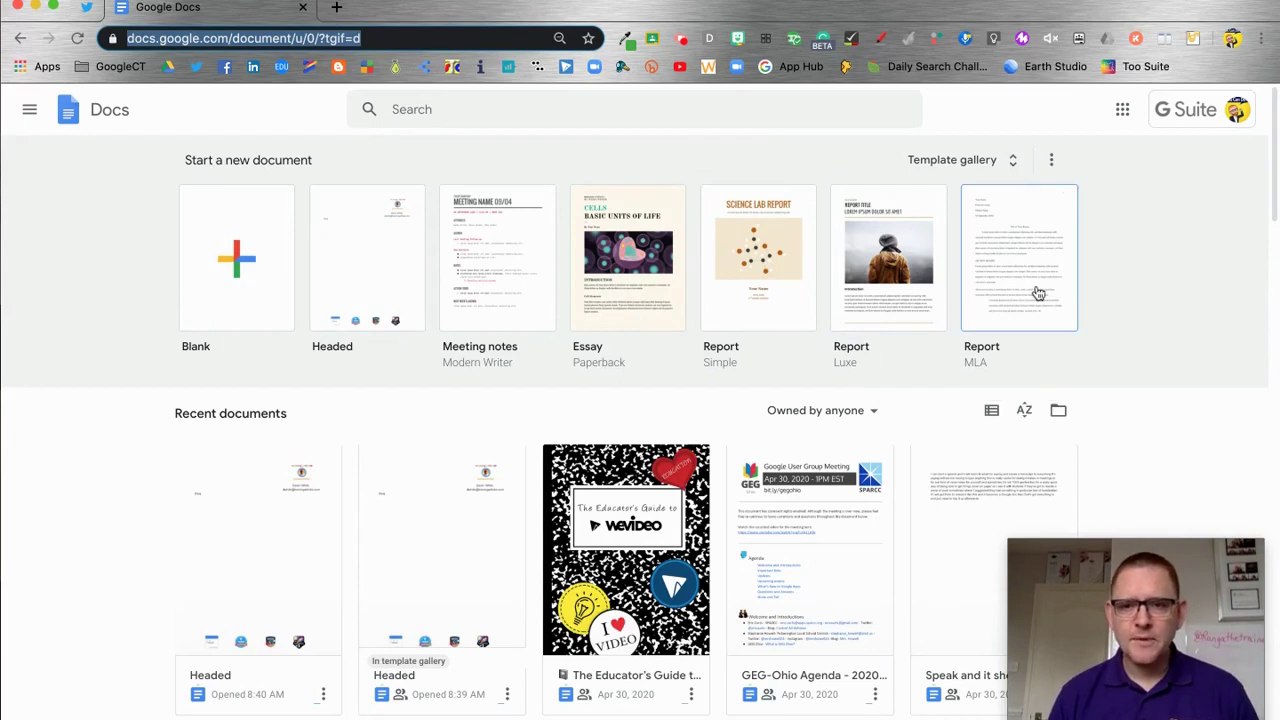
# Browse the General templates in the gallery, then return to the trainingwithDW.com templates
pyautogui.click(983, 165)
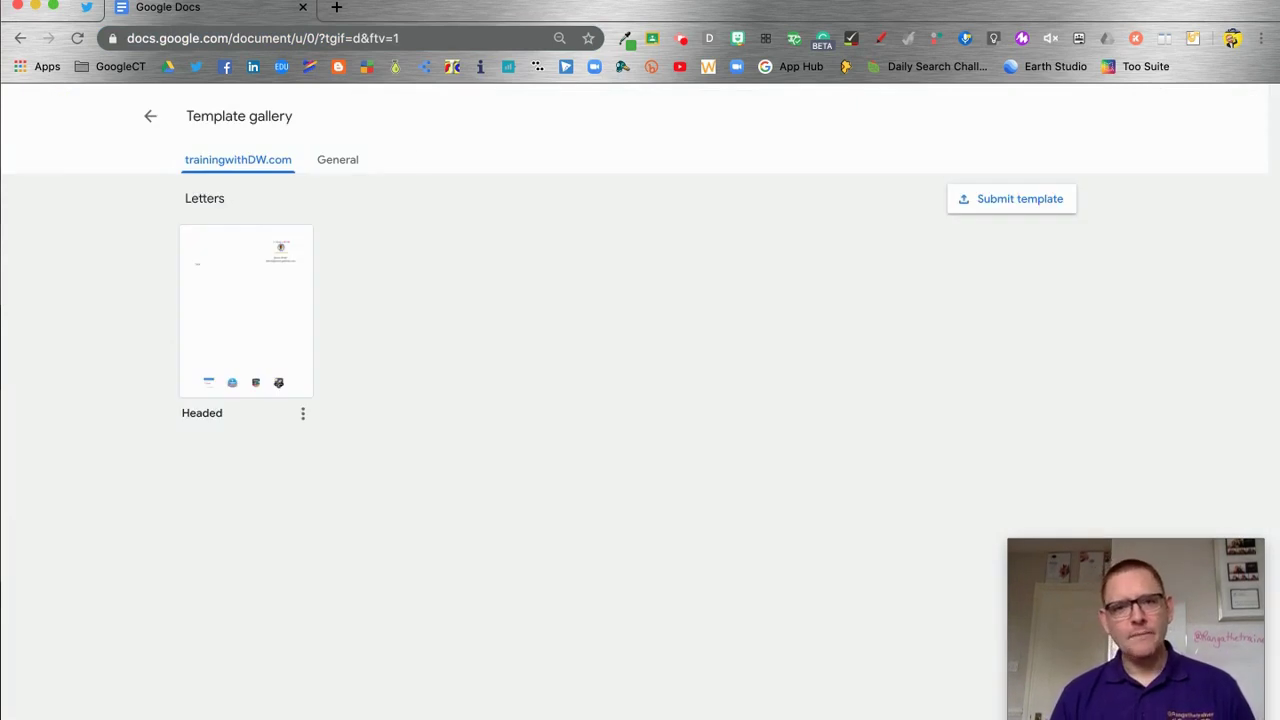
pyautogui.click(334, 164)
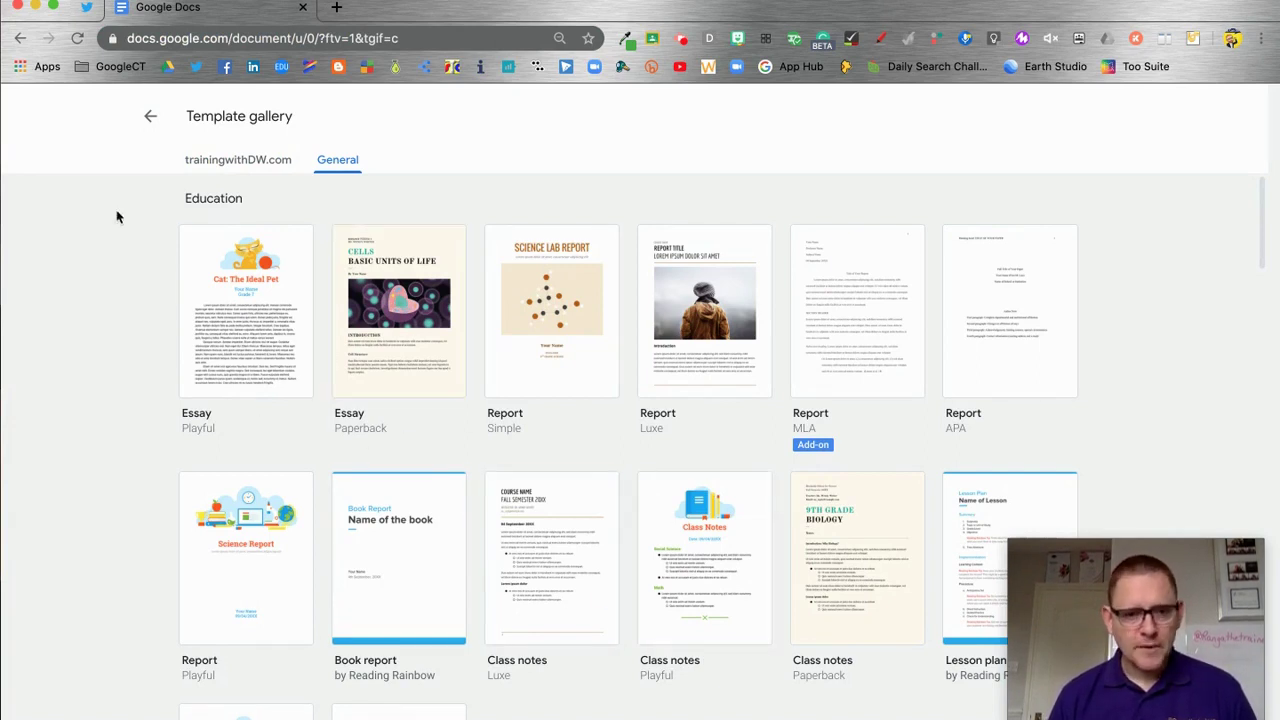
pyautogui.scroll(-1, 631, 585)
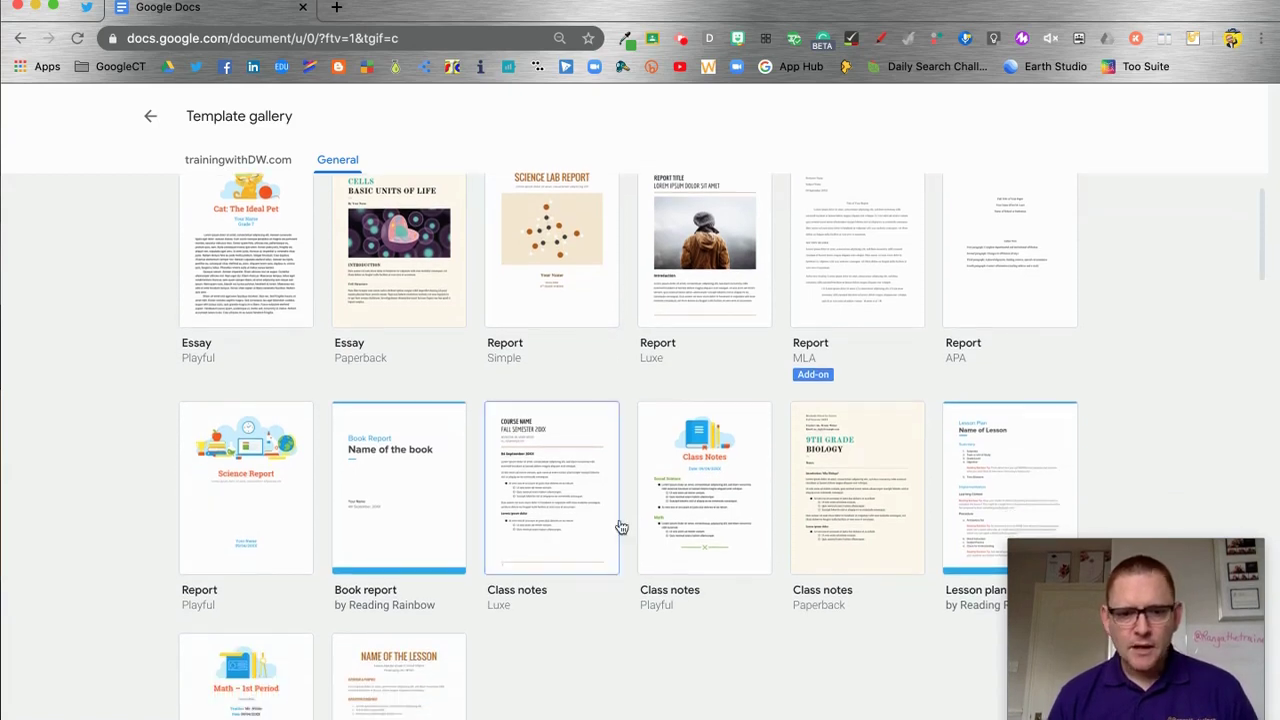
pyautogui.scroll(-1, 420, 554)
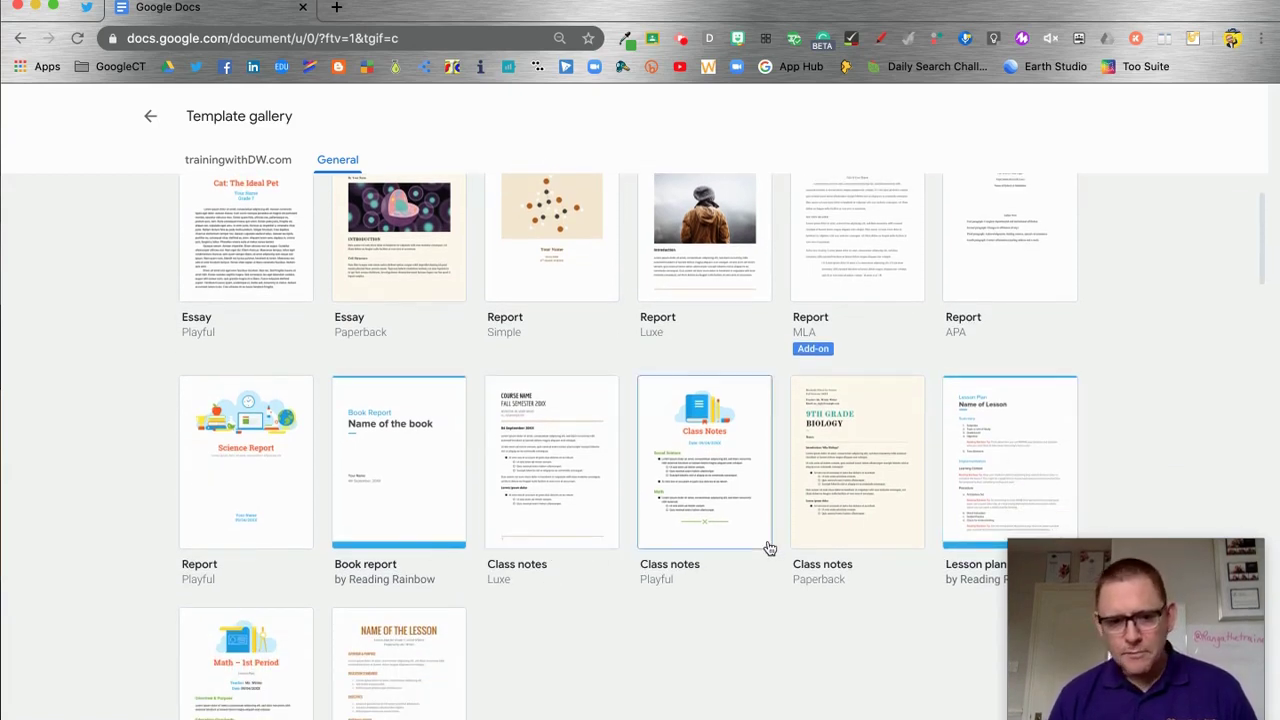
pyautogui.scroll(-5, 768, 548)
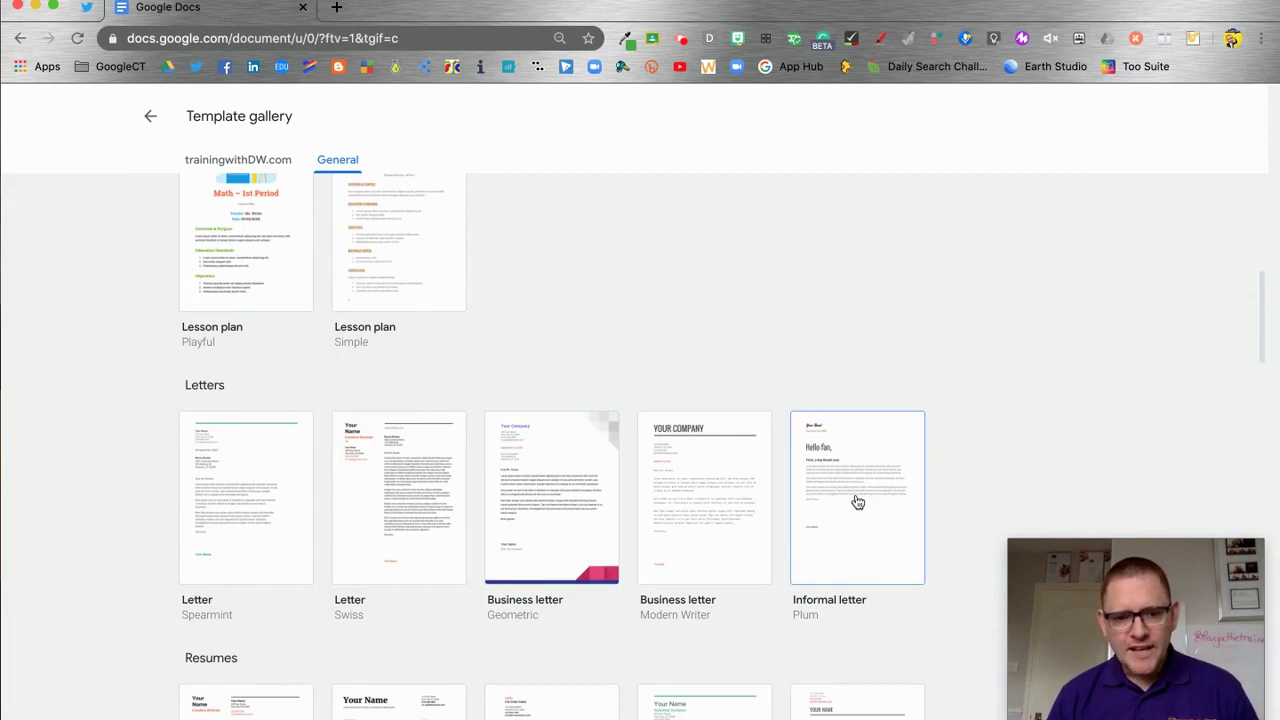
pyautogui.scroll(-4, 857, 502)
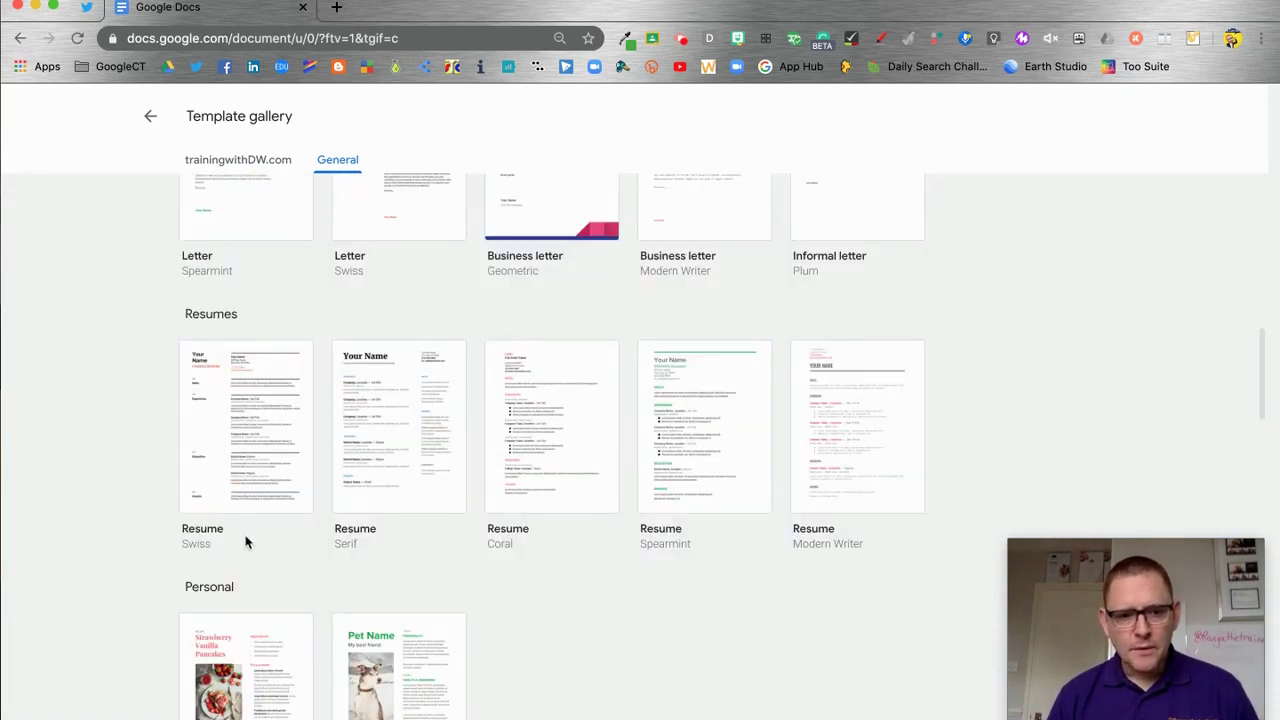
pyautogui.scroll(-2, 680, 560)
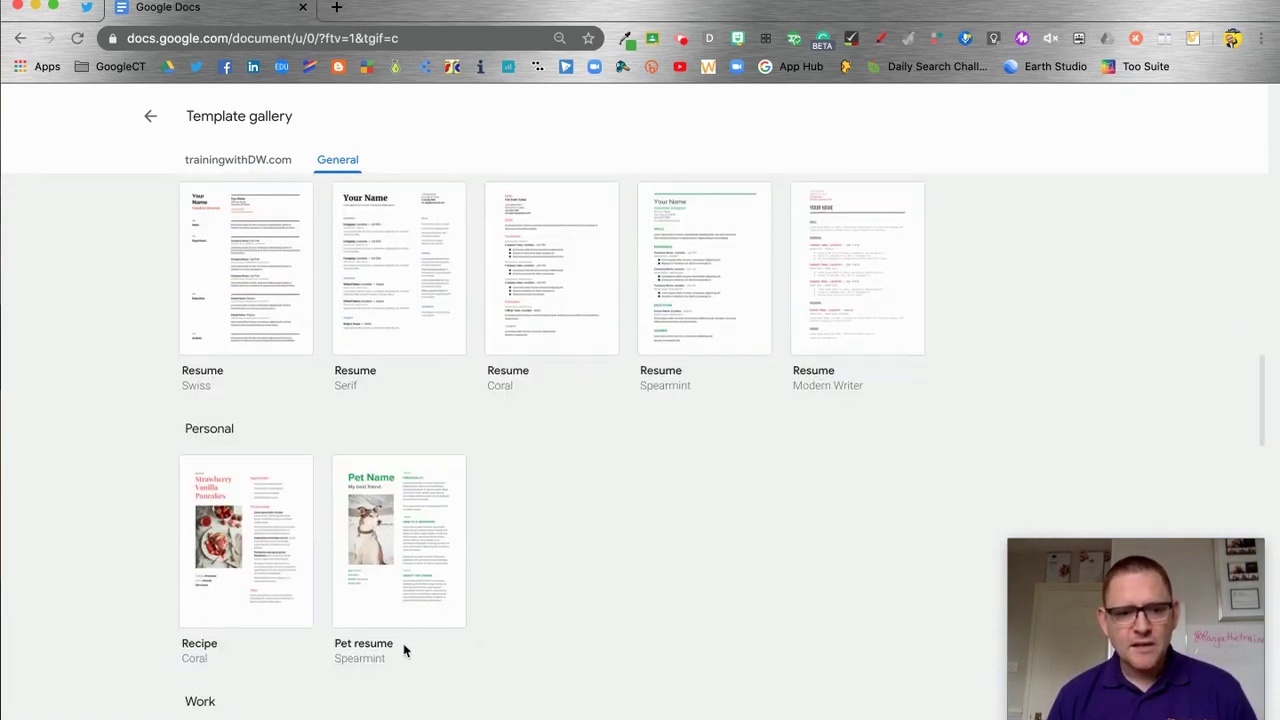
pyautogui.scroll(-5, 420, 646)
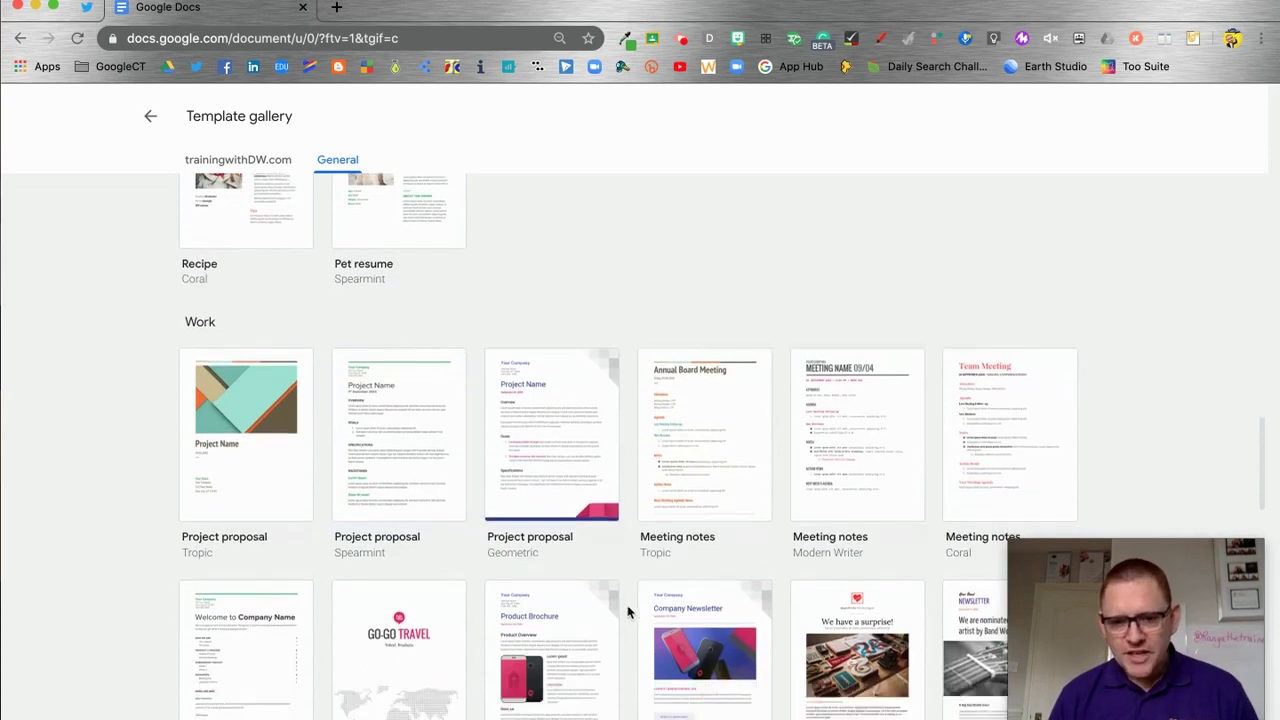
pyautogui.scroll(-4, 628, 611)
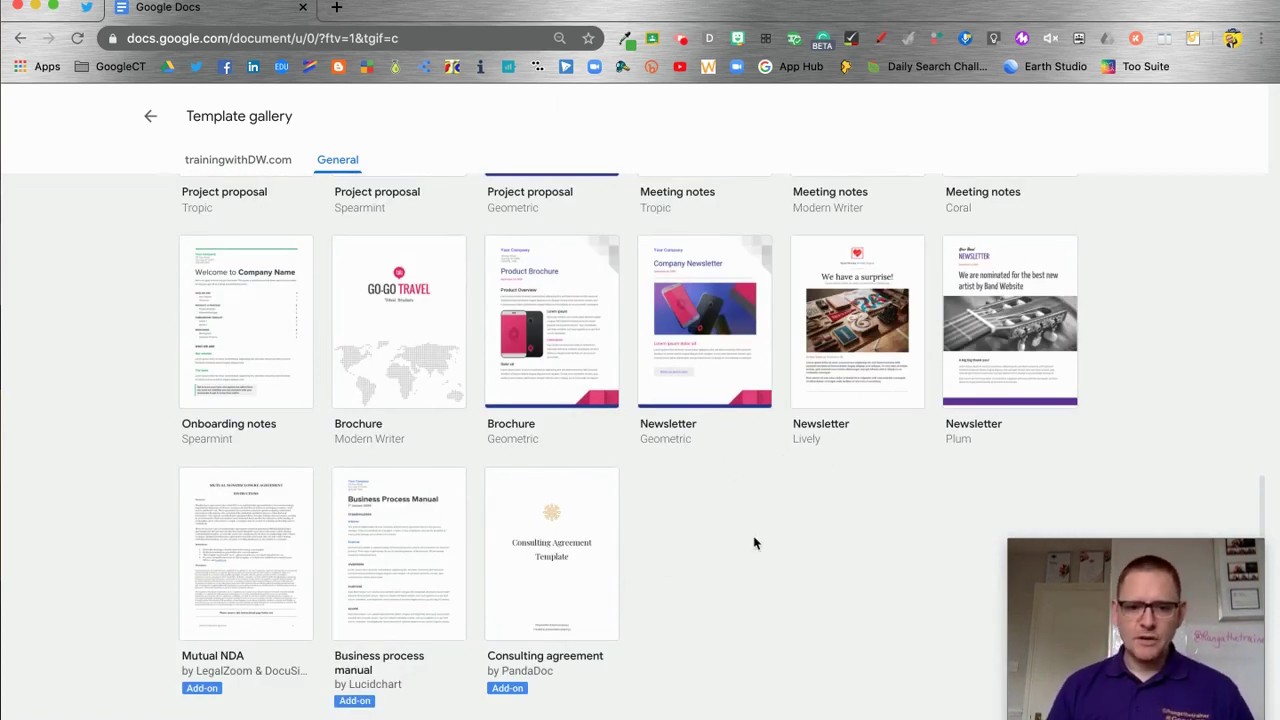
pyautogui.scroll(20, 755, 543)
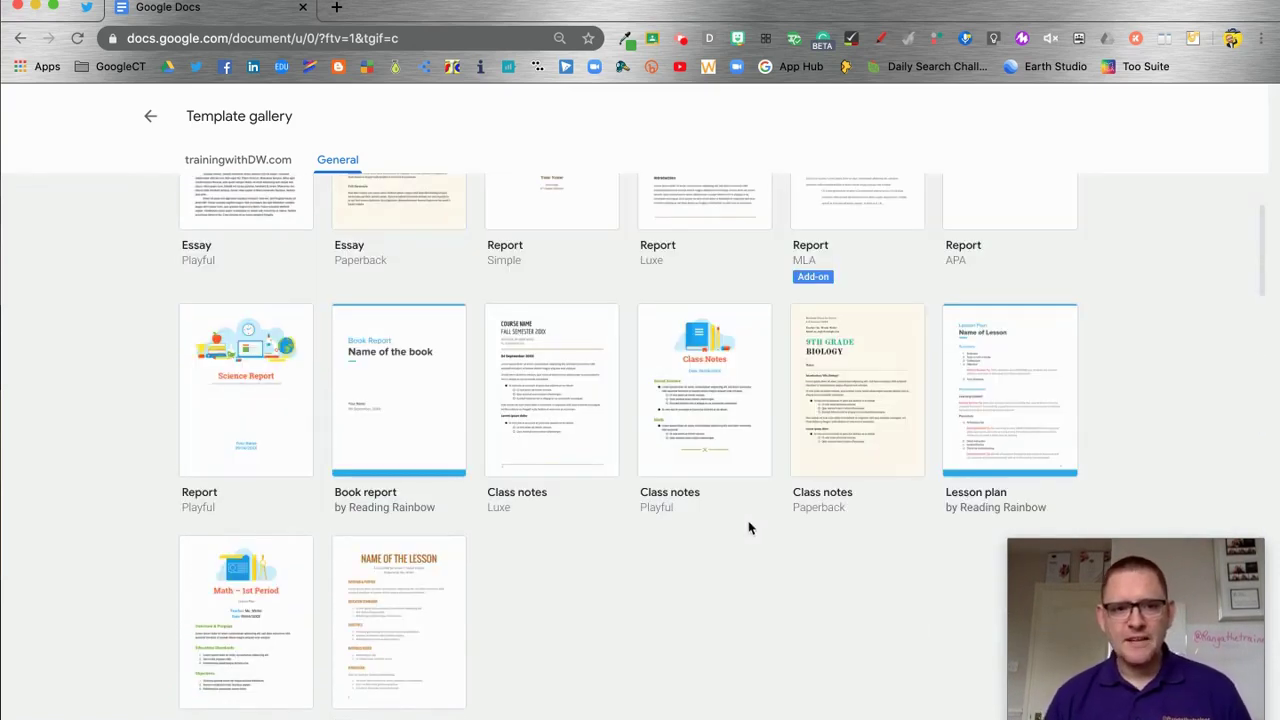
pyautogui.click(231, 162)
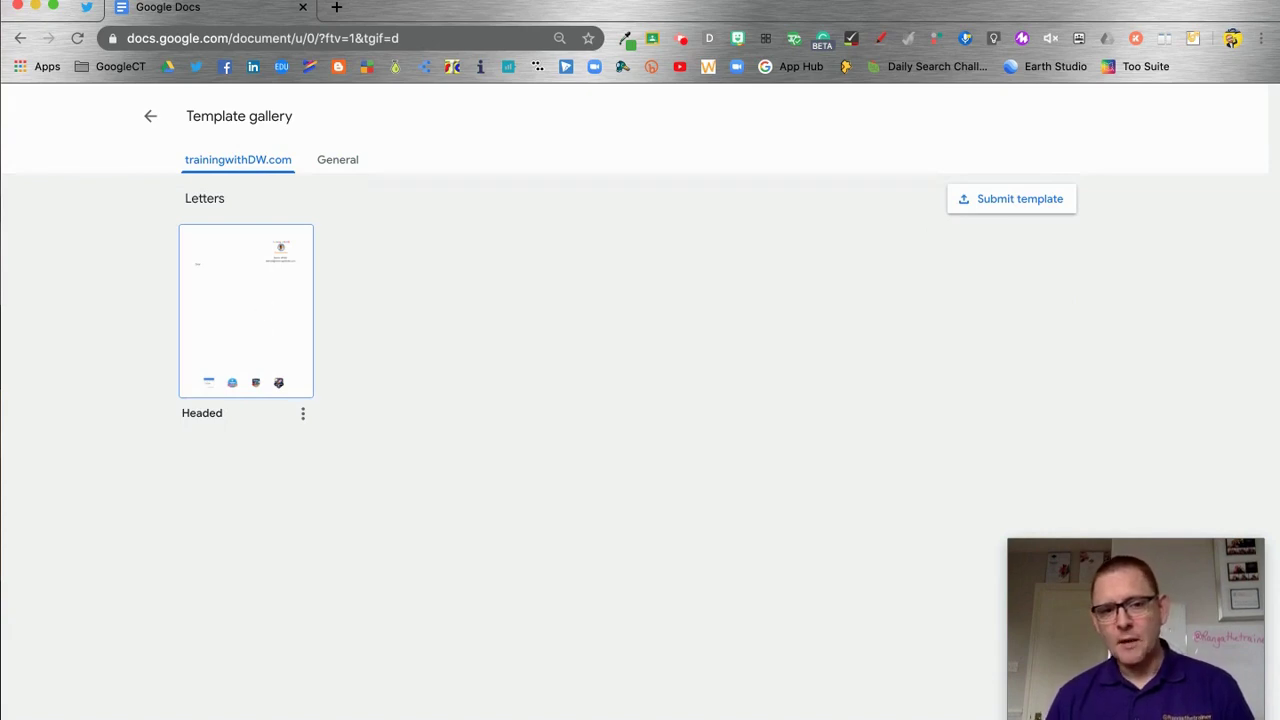
# Create a document from the Headed letter template and scroll through its letterhead and footer
pyautogui.click(250, 328)
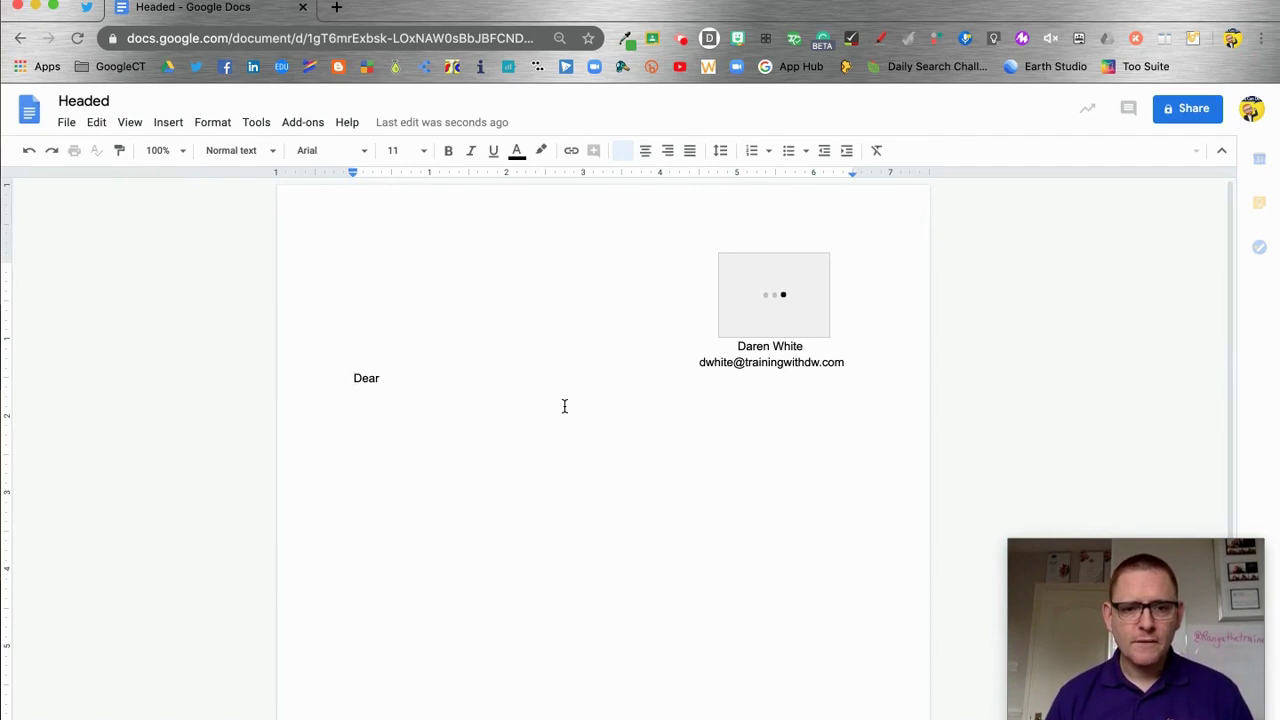
pyautogui.scroll(-5, 563, 406)
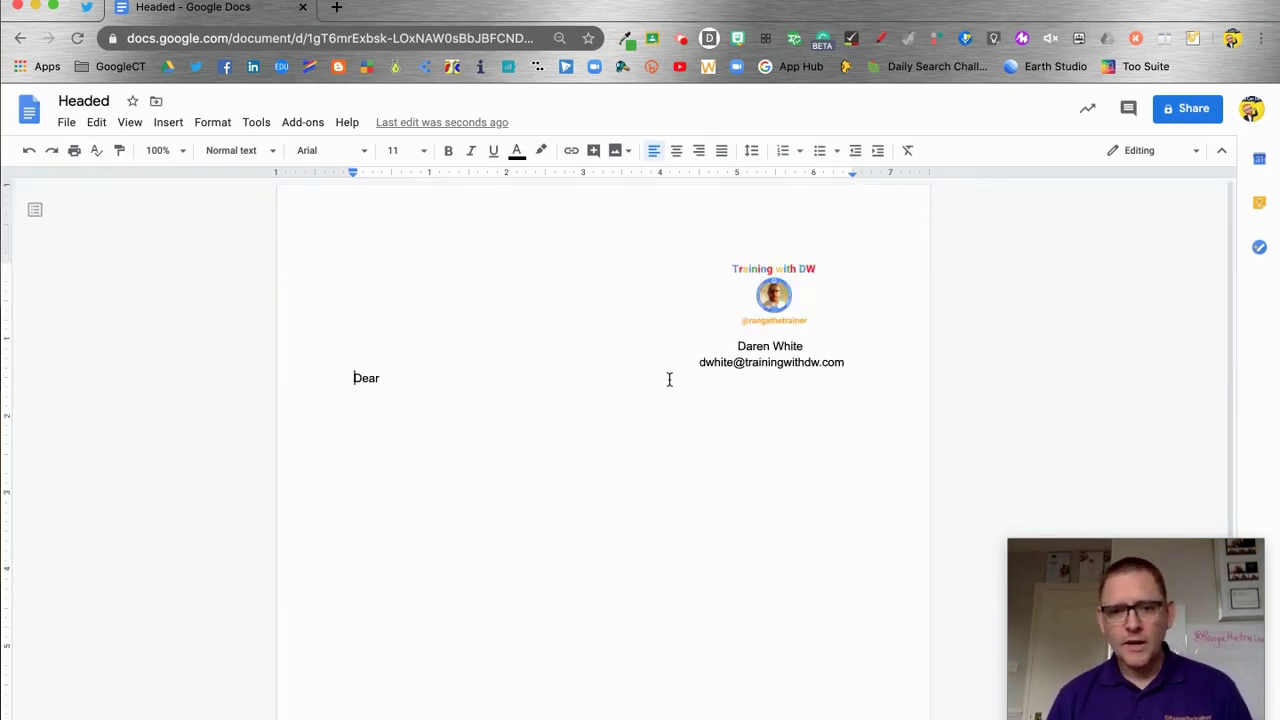
pyautogui.scroll(-5, 668, 377)
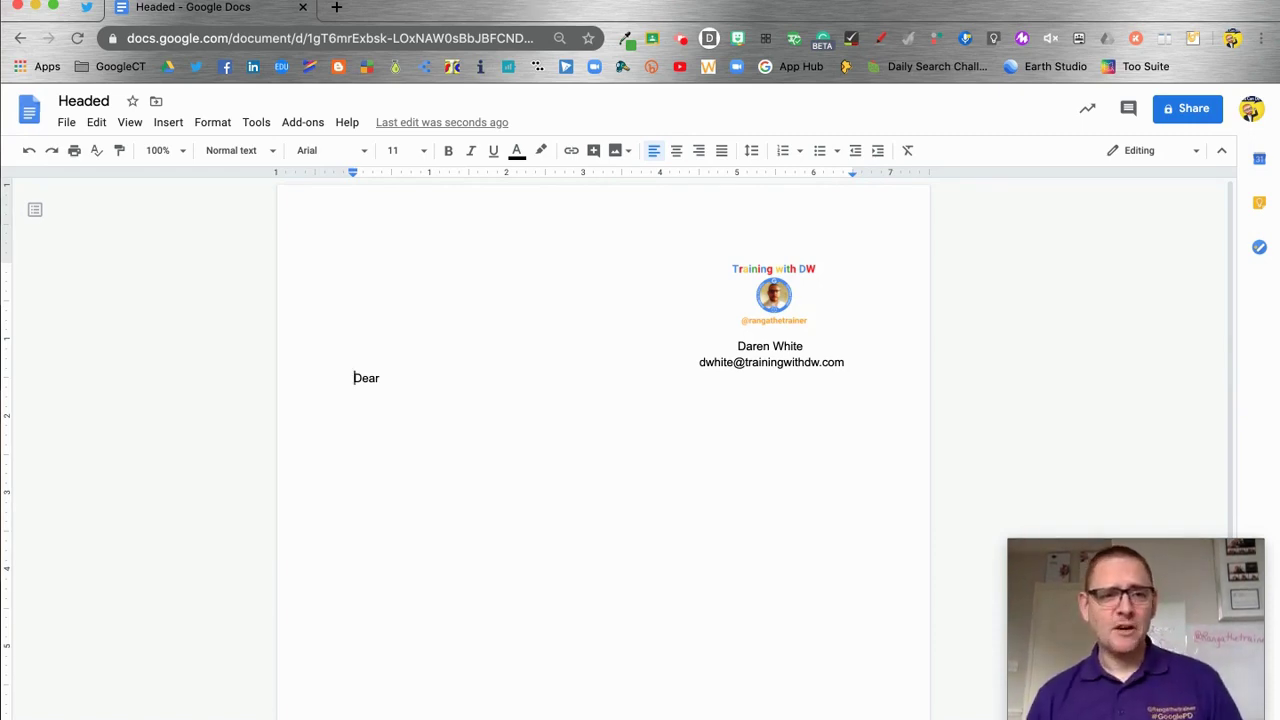
# Close the Headed document and create a blank document via the docs.new address
pyautogui.click(303, 8)
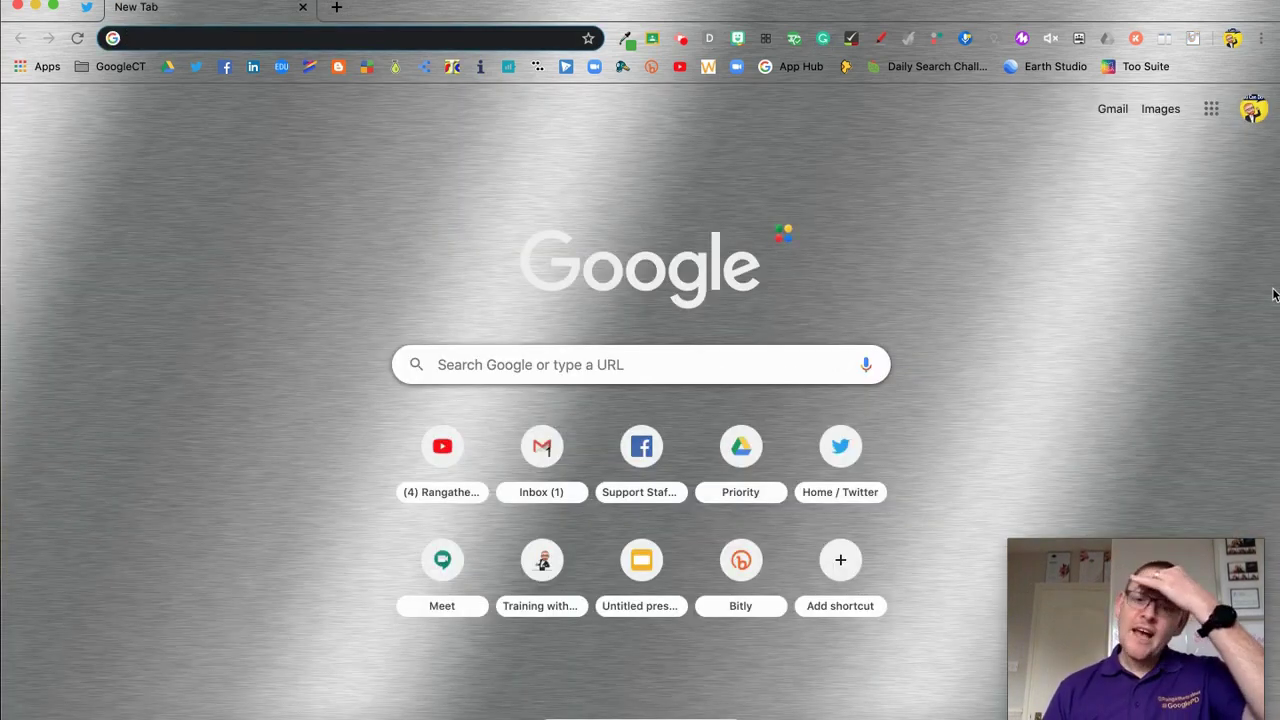
pyautogui.click(1211, 108)
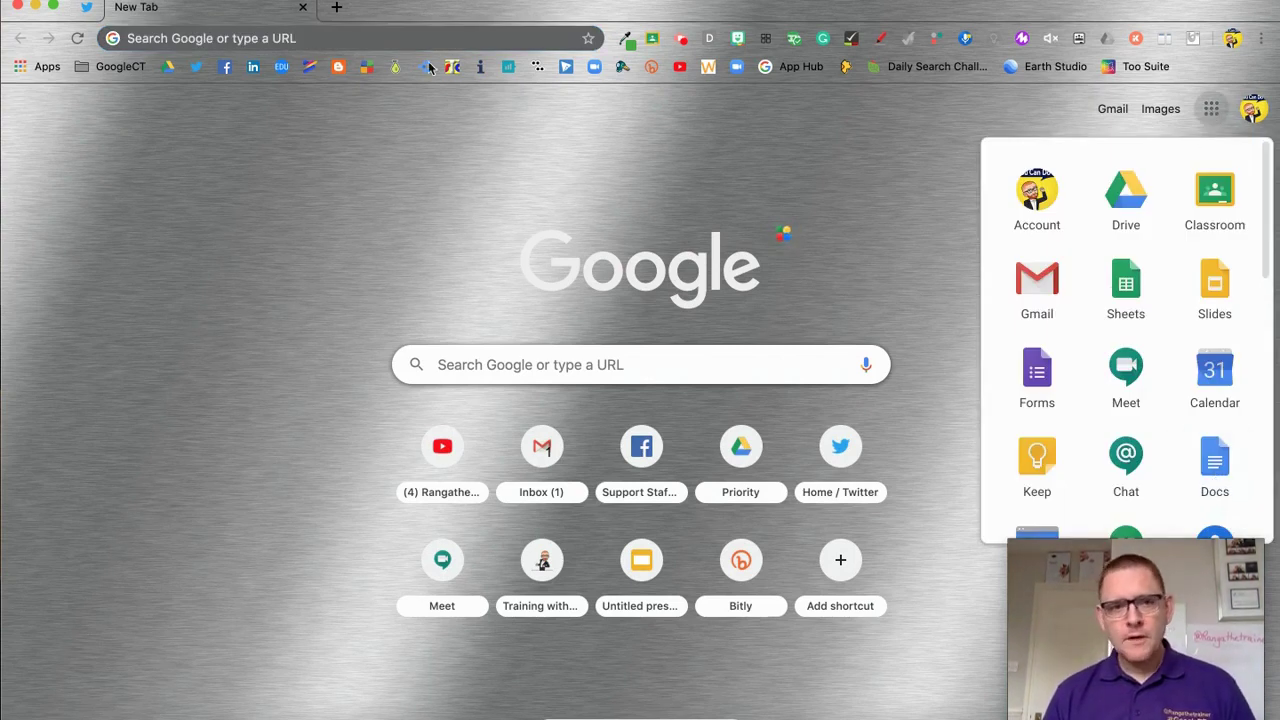
pyautogui.click(361, 46)
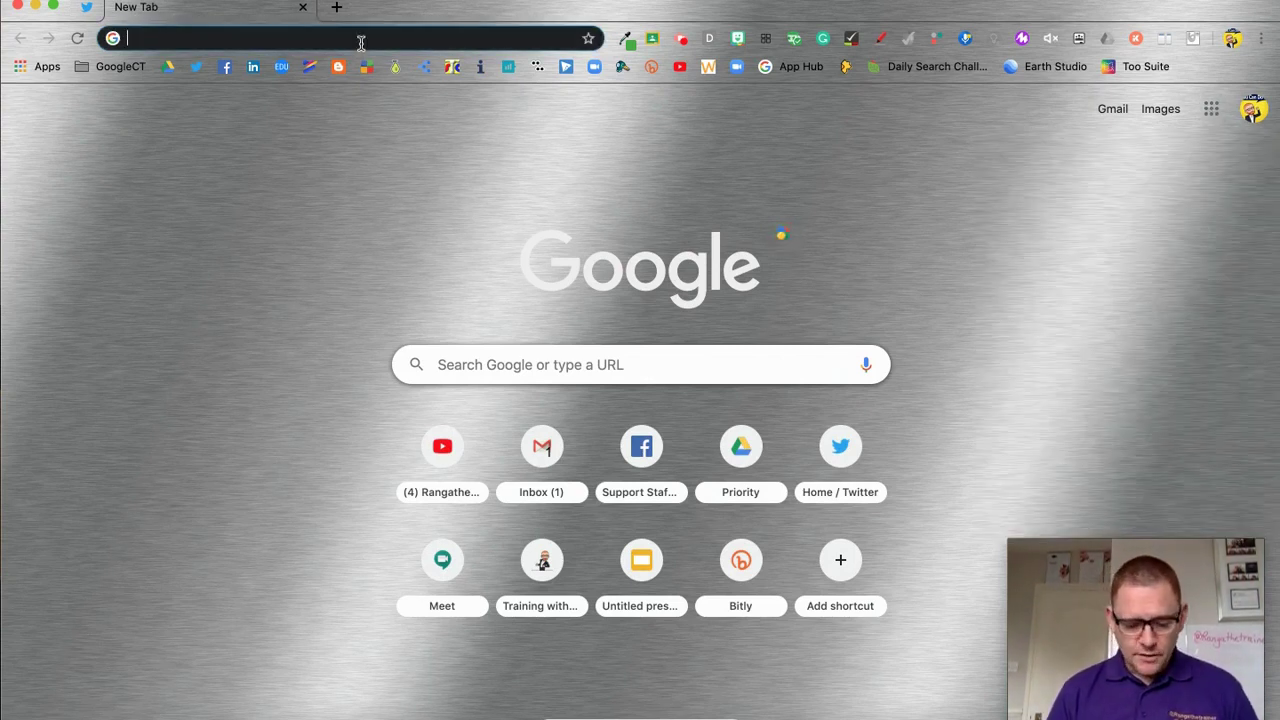
pyautogui.write('docs.new')
pyautogui.press('Return')
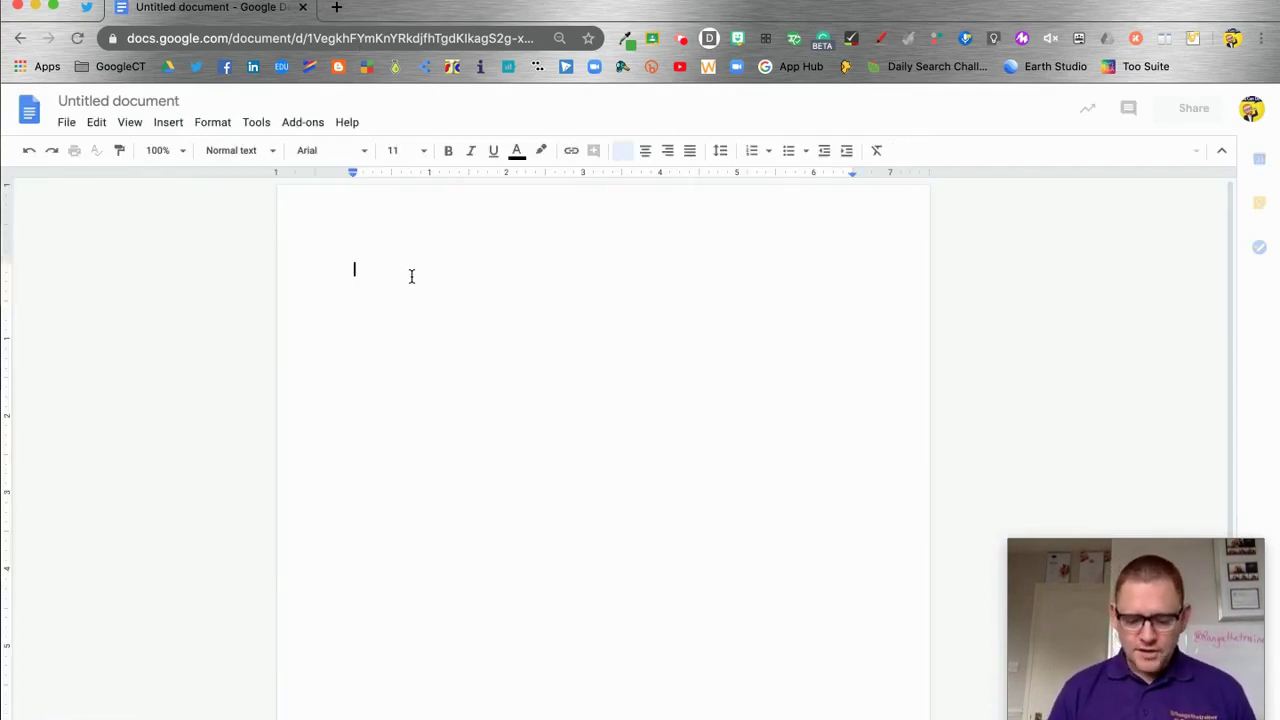
# Type 'Agenda', make it a Heading 1 and show it in the document outline
pyautogui.write('A')
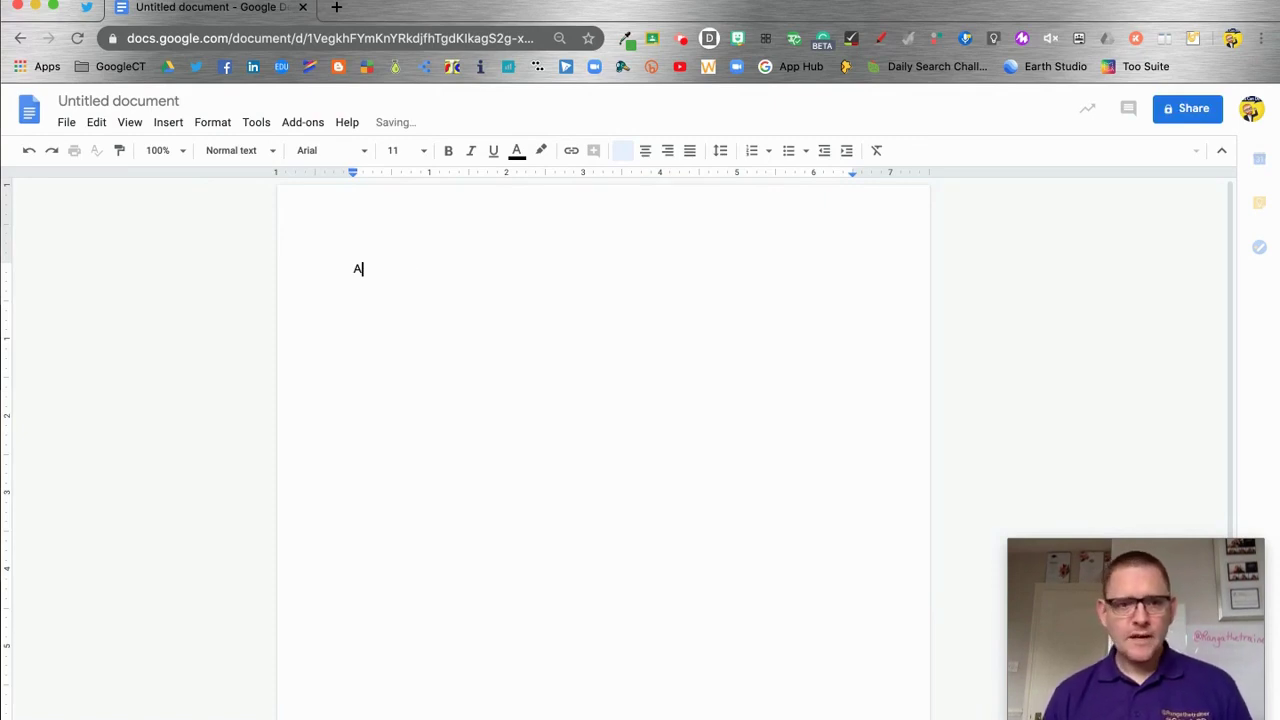
pyautogui.write('genda')
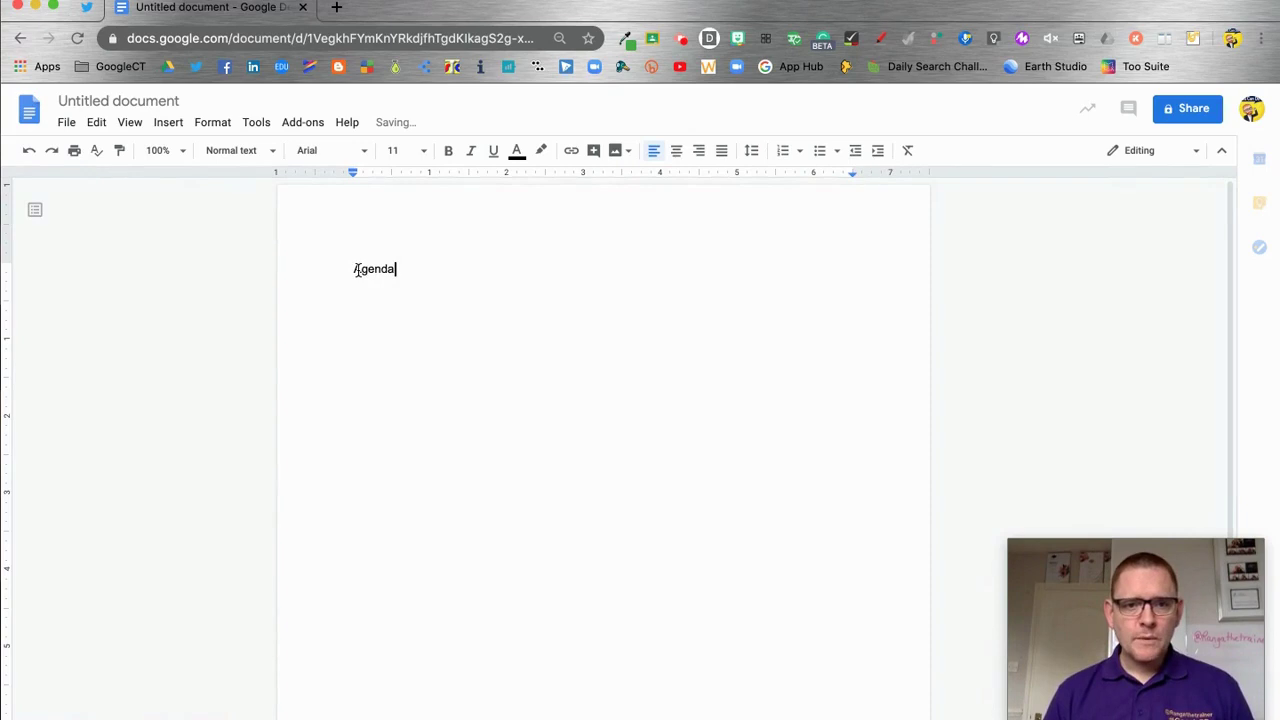
pyautogui.doubleClick(357, 270)
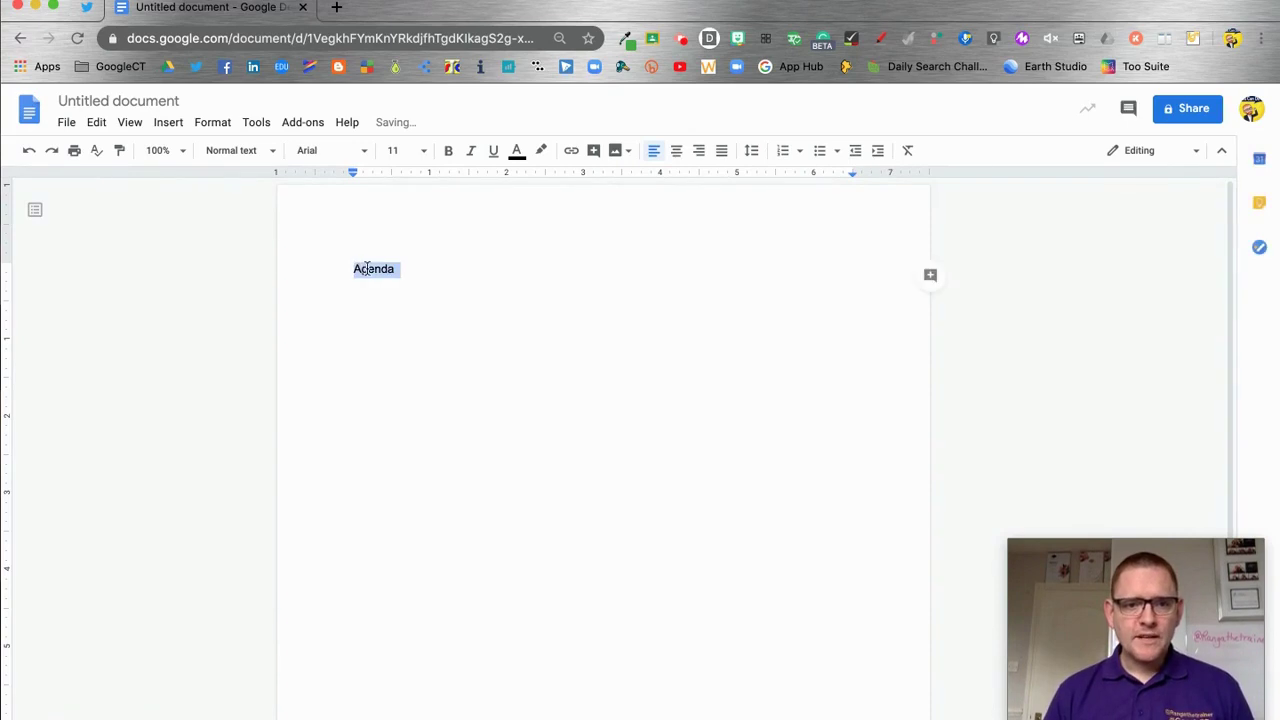
pyautogui.click(275, 155)
pyautogui.click(285, 330)
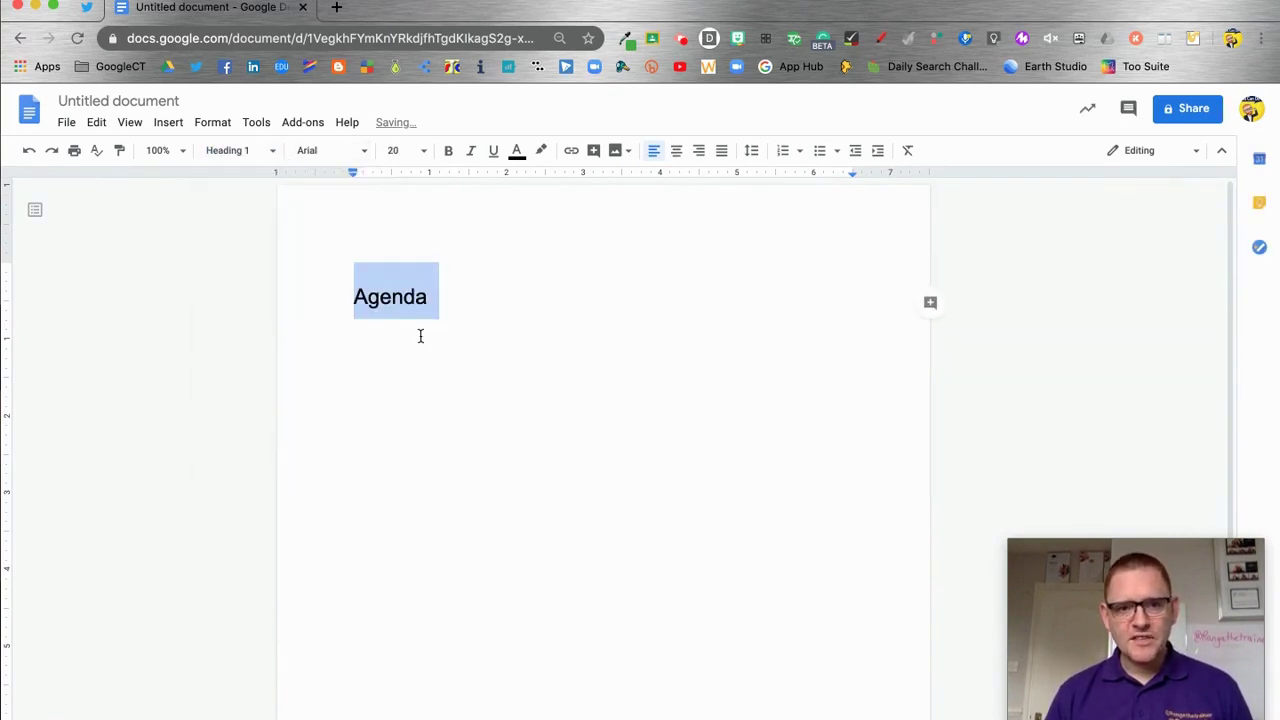
pyautogui.click(450, 306)
pyautogui.click(34, 211)
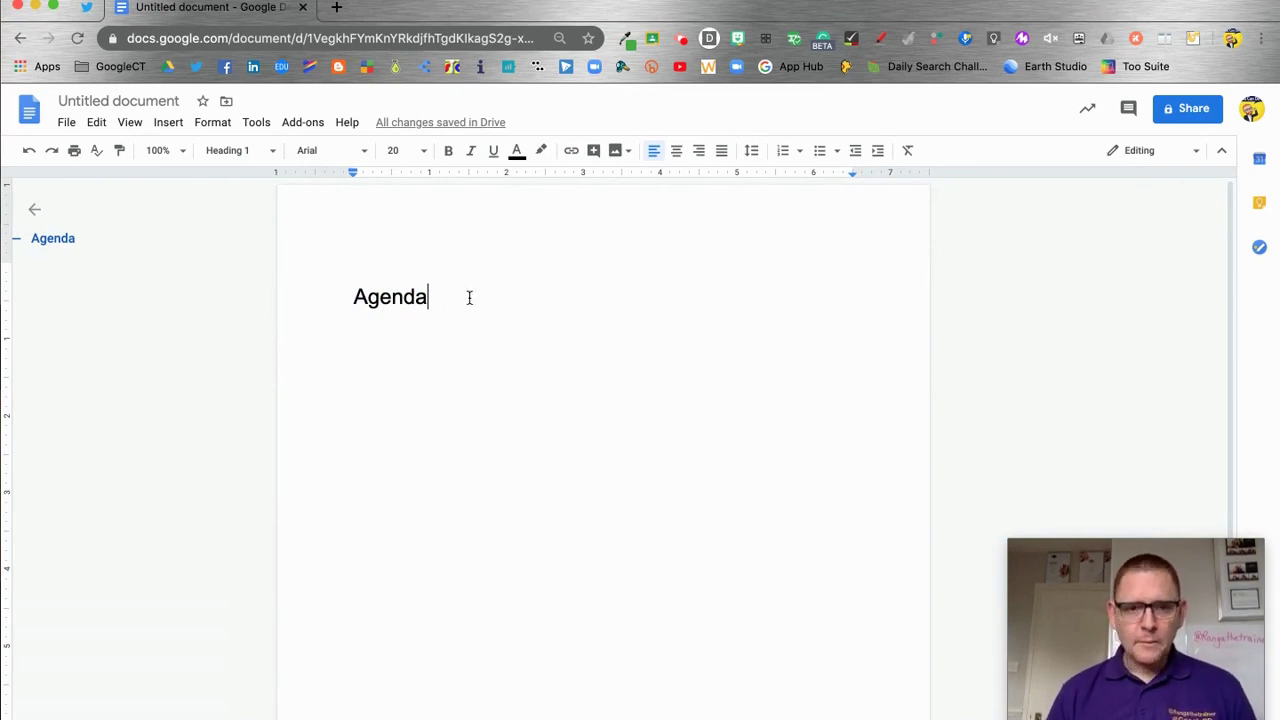
# Add the lines Date:, Location:, Chair: and Apologies: above Agenda
pyautogui.click(357, 272)
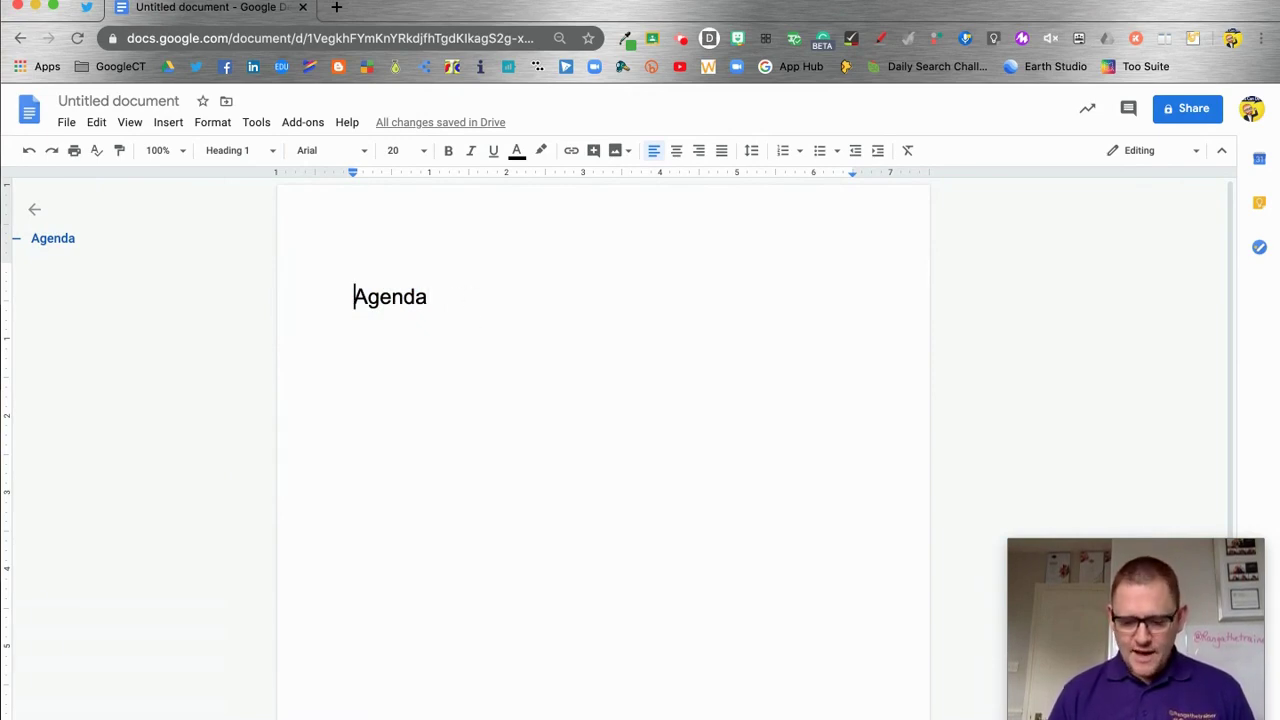
pyautogui.press('Return')
pyautogui.click(352, 295)
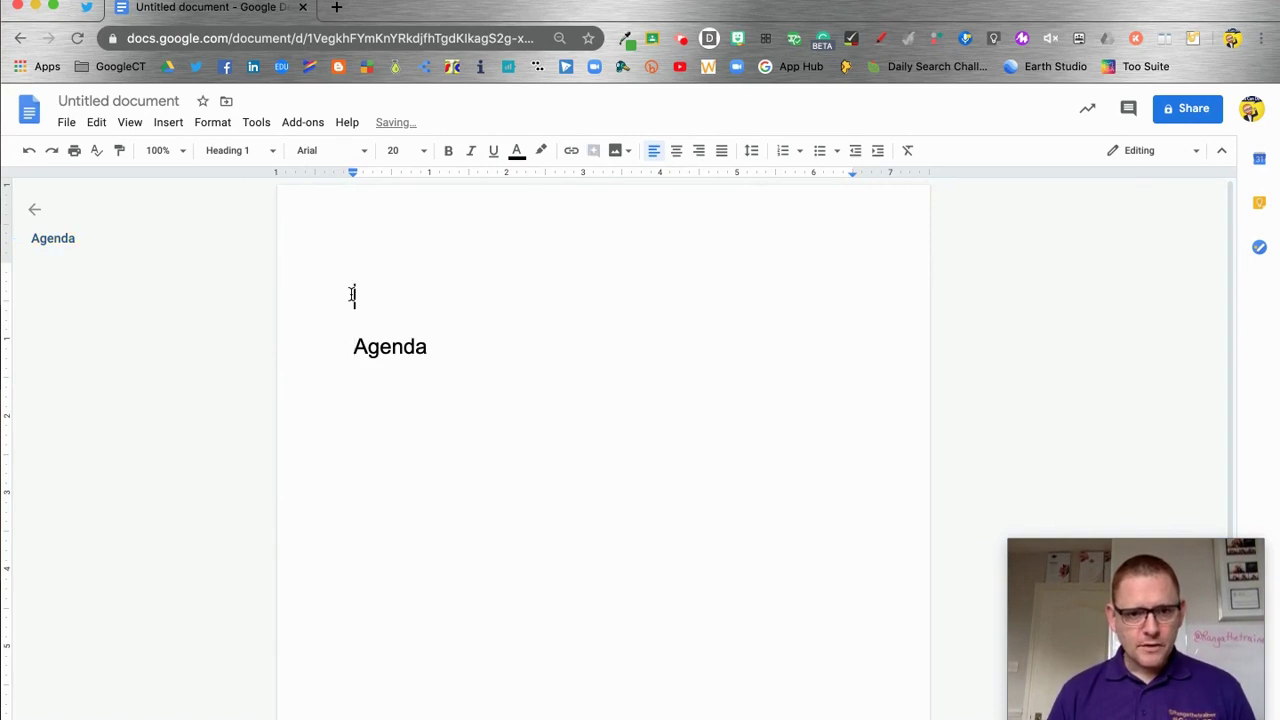
pyautogui.write('Date:')
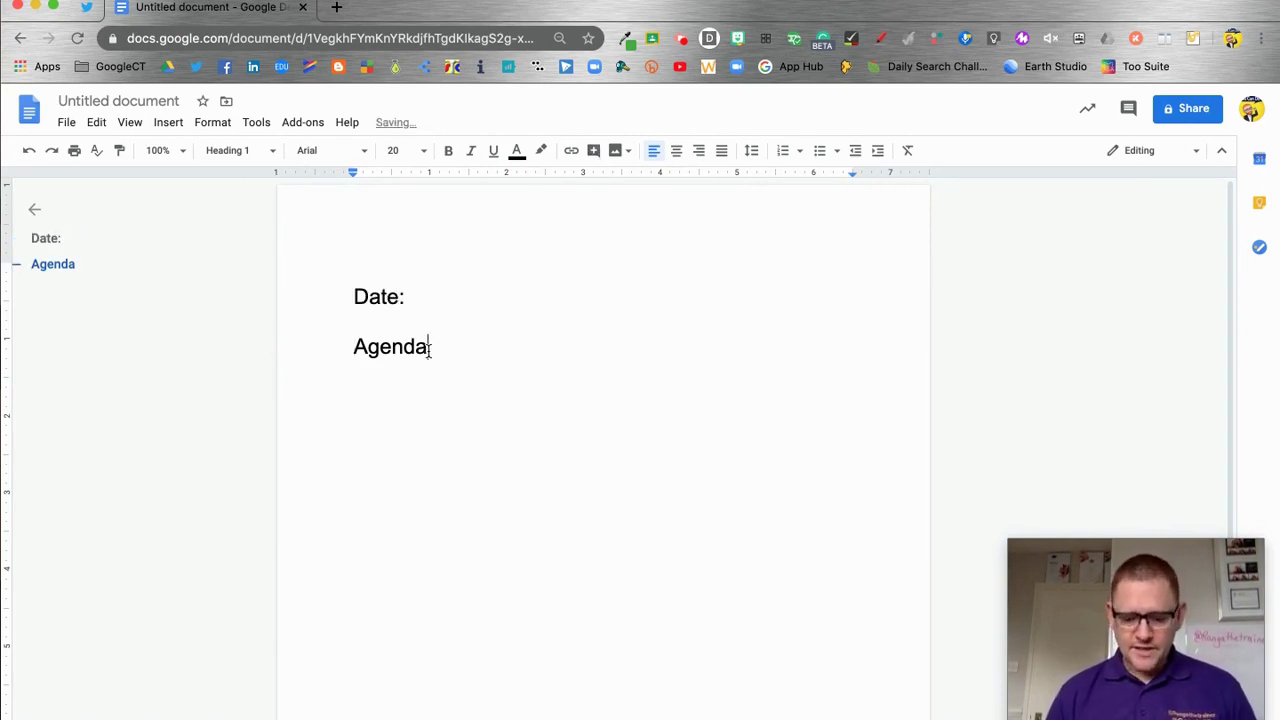
pyautogui.click(426, 290)
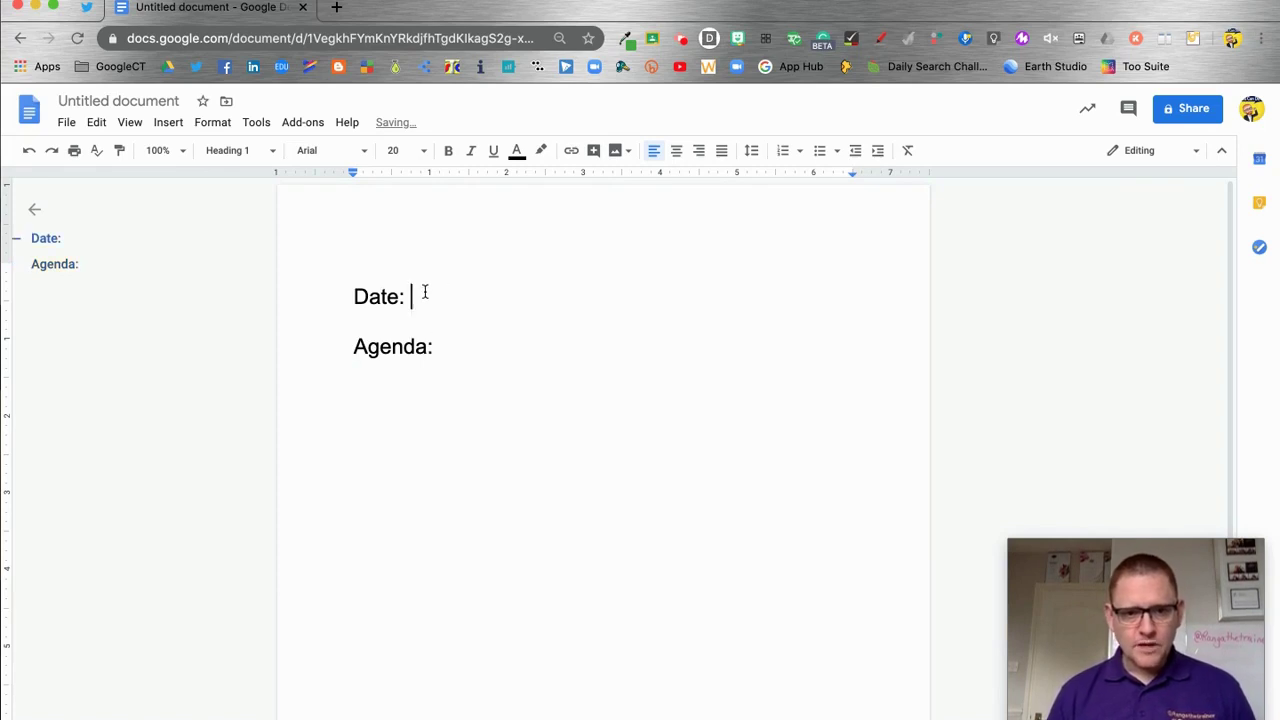
pyautogui.press('Return')
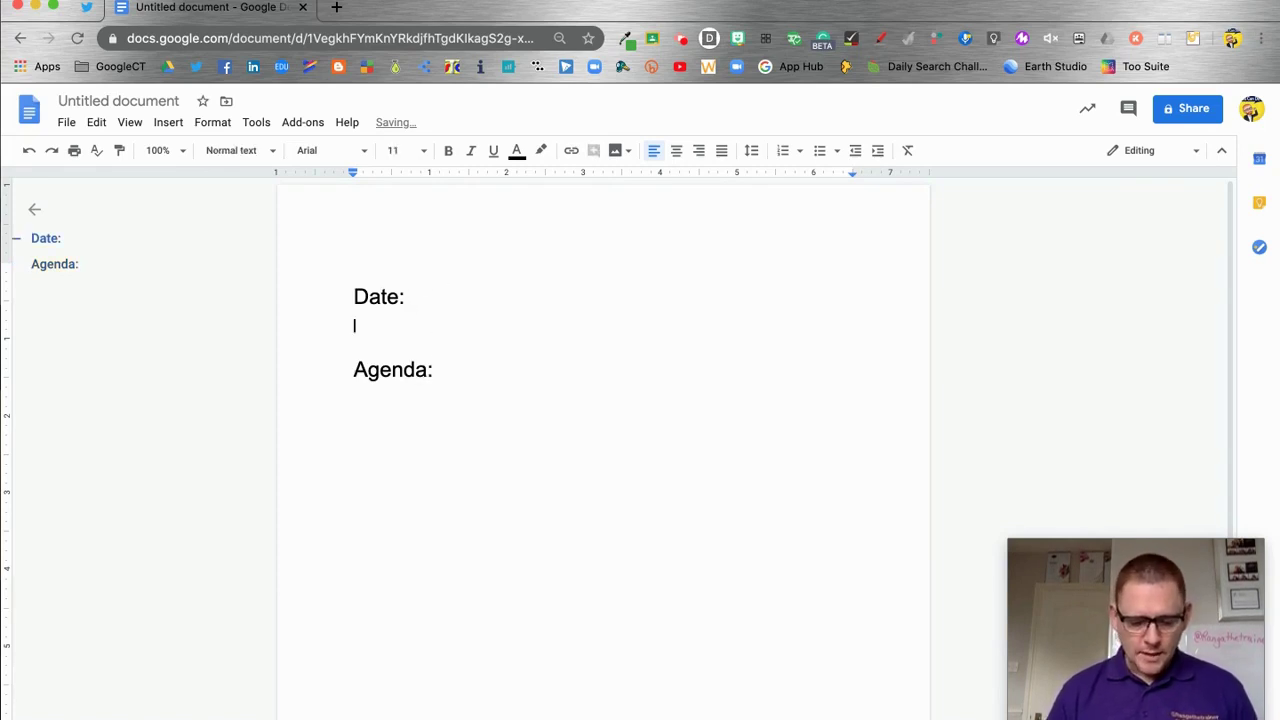
pyautogui.write('Locatio')
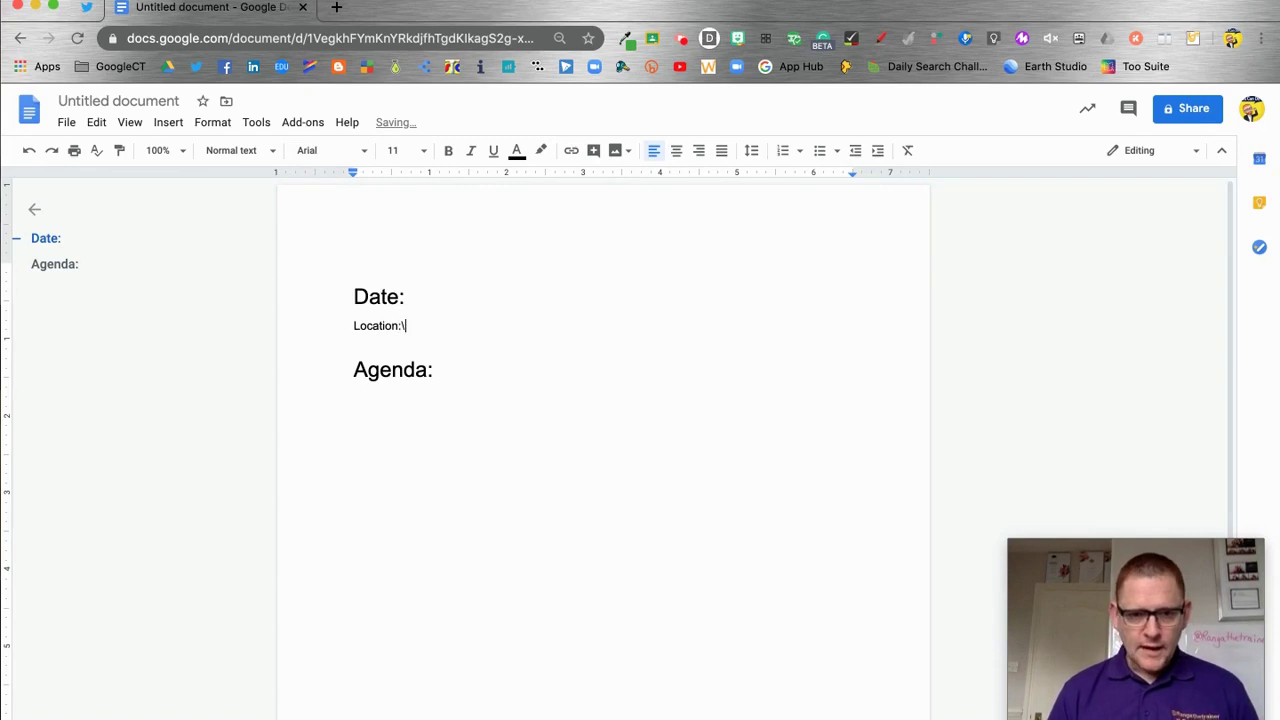
pyautogui.write('n:')
pyautogui.press('Return')
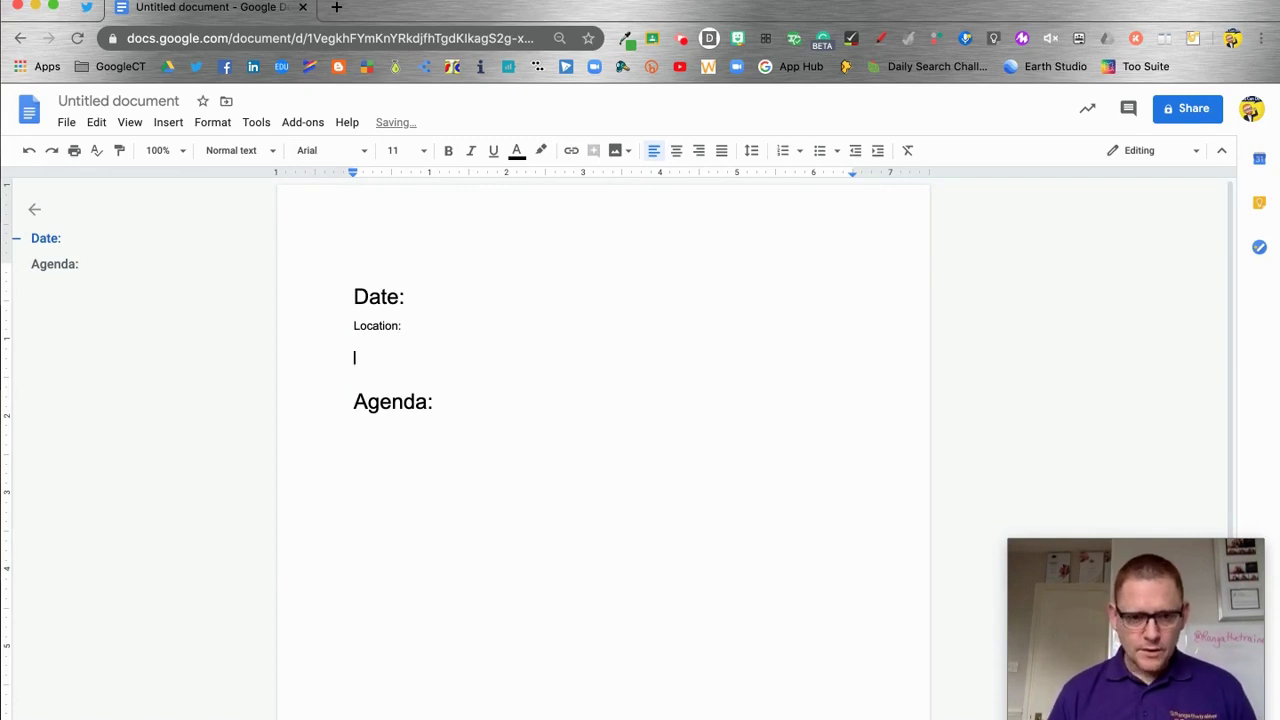
pyautogui.write('Ch')
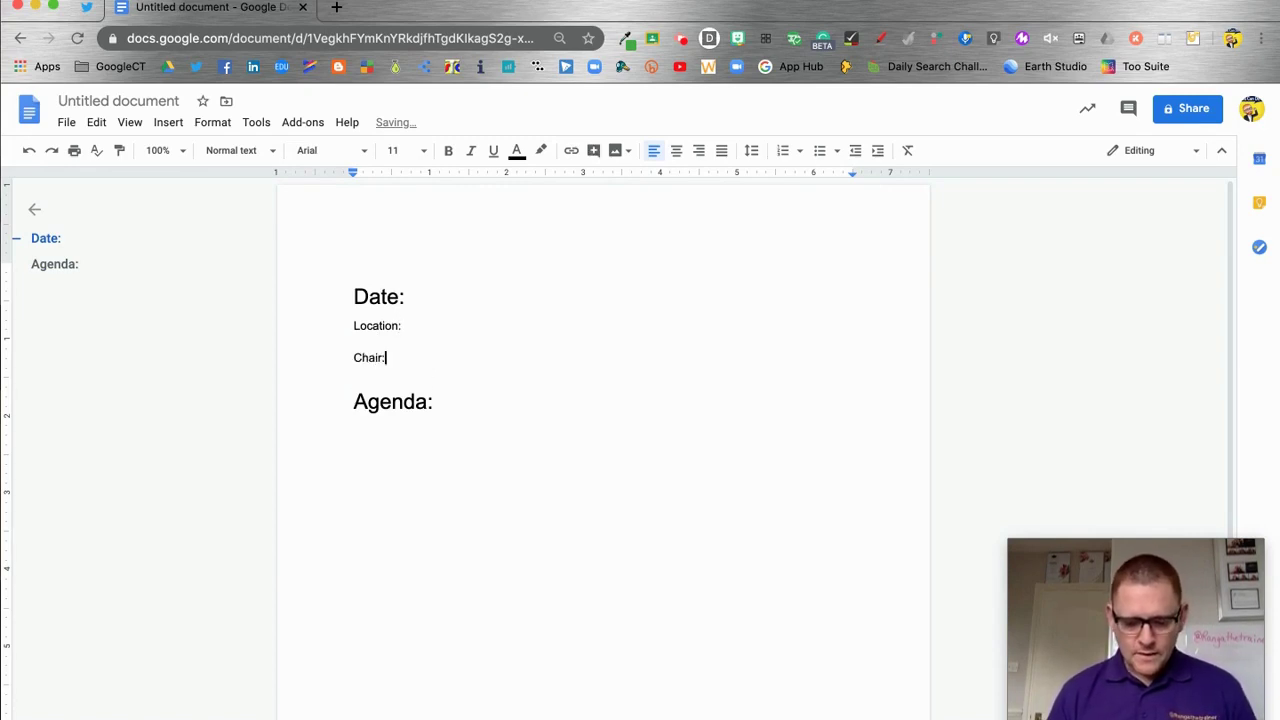
pyautogui.write('air:')
pyautogui.press('Return')
pyautogui.press('Return')
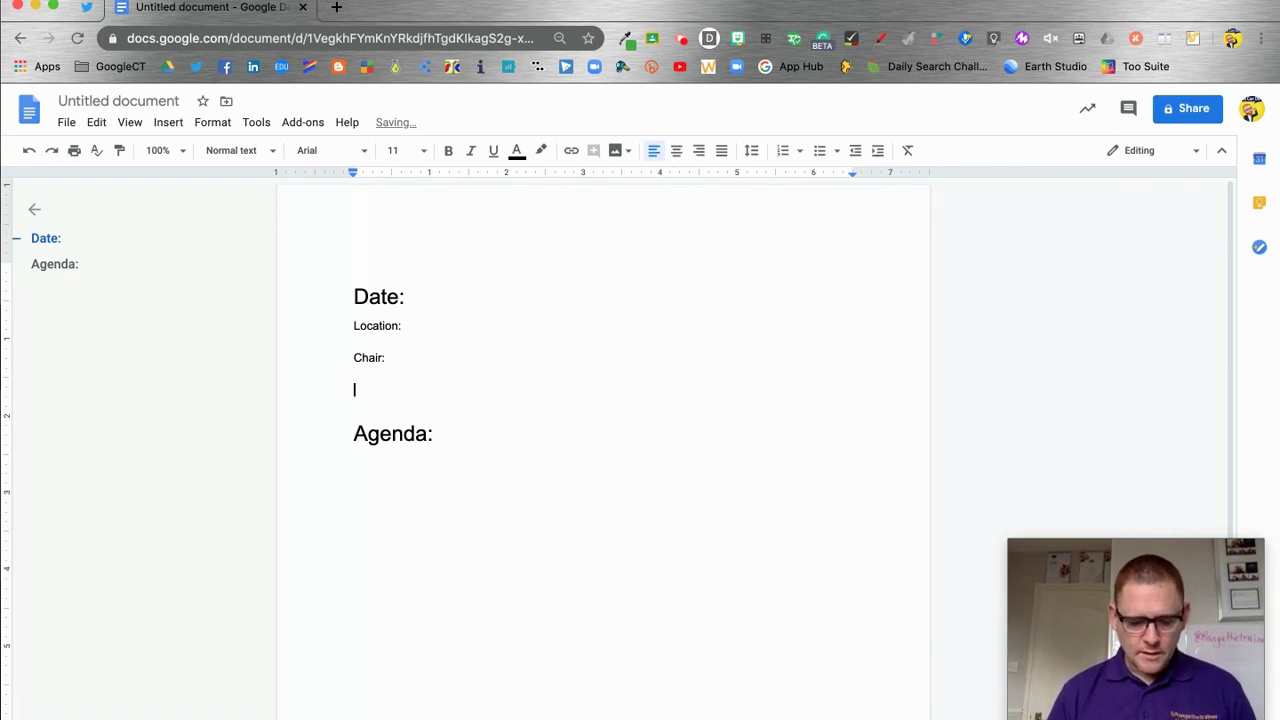
pyautogui.write('Apologies:')
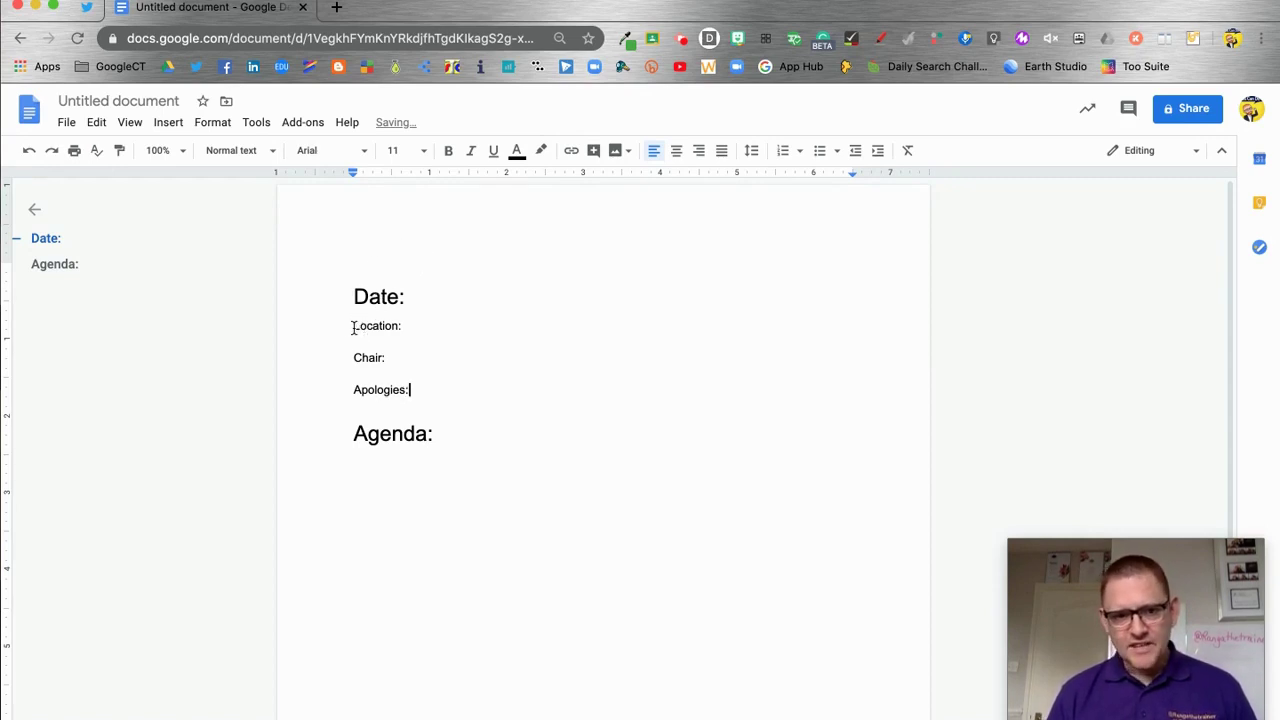
# Style Location:, Chair: and Apologies: as Heading 2 and start a new line after Agenda:
pyautogui.moveTo(352, 327)
pyautogui.mouseDown()
pyautogui.moveTo(400, 333)
pyautogui.moveTo(350, 327)
pyautogui.mouseUp()
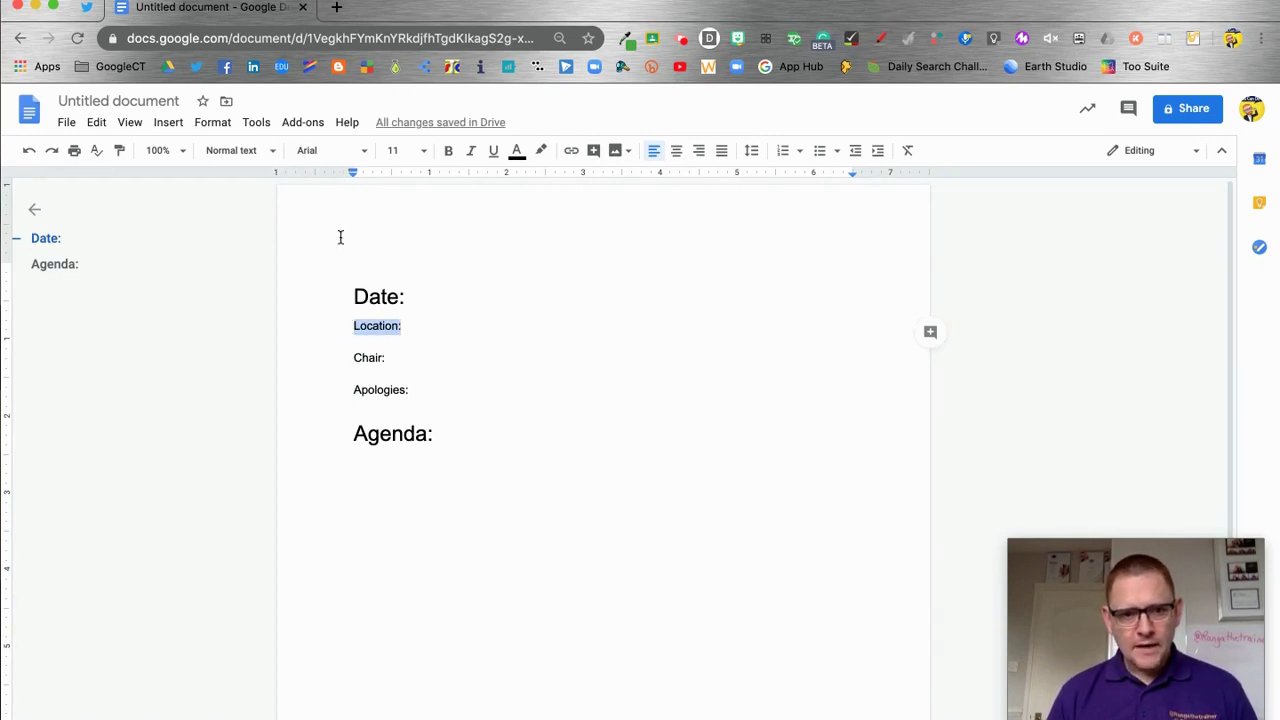
pyautogui.click(268, 151)
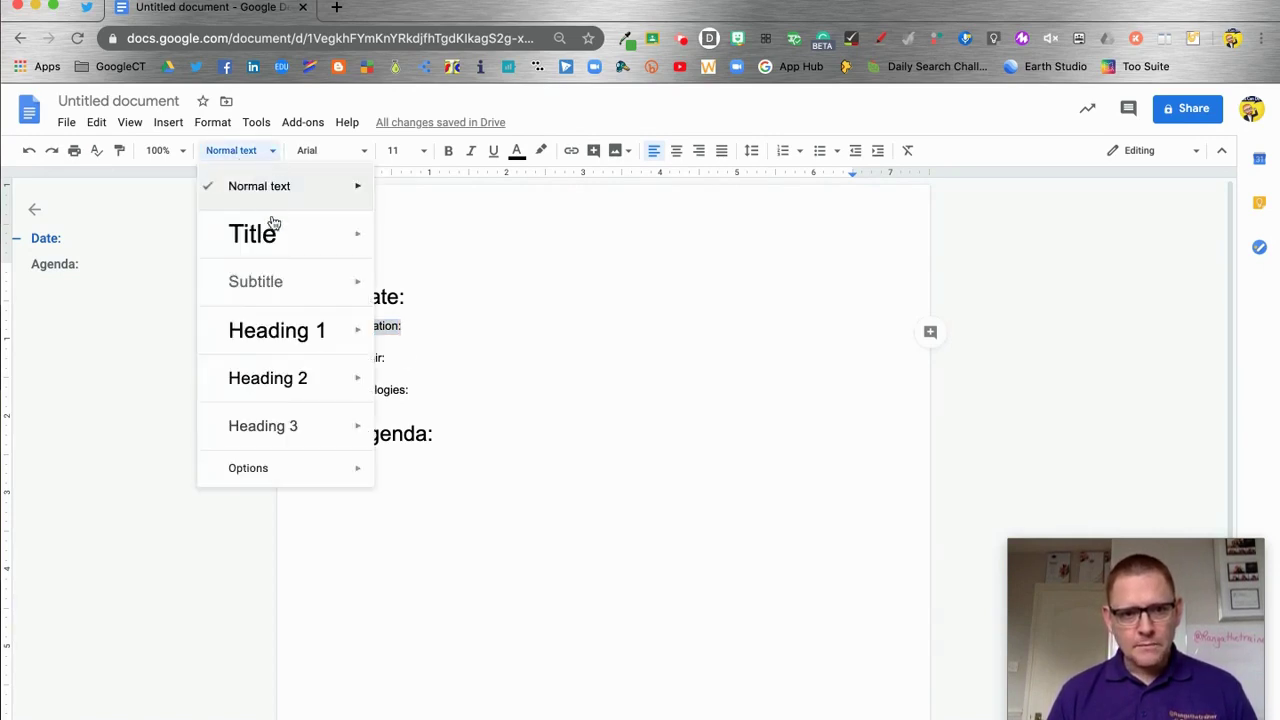
pyautogui.click(350, 378)
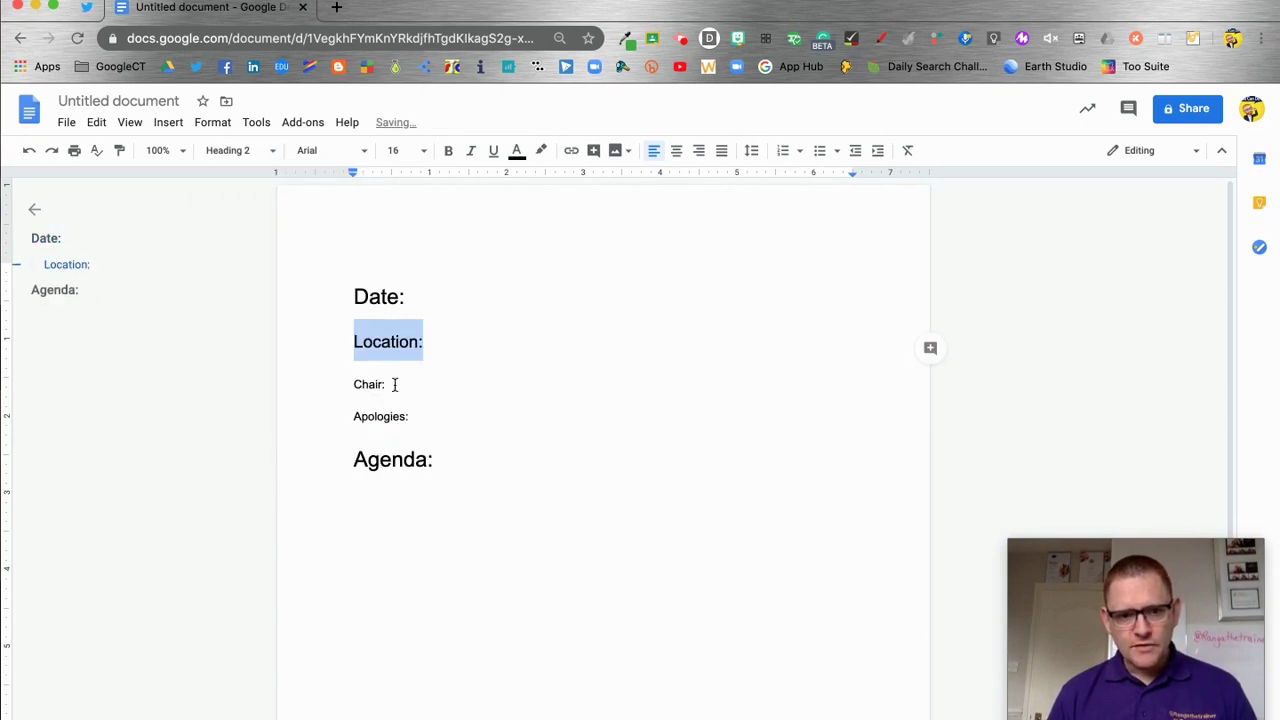
pyautogui.moveTo(395, 384); pyautogui.dragTo(343, 383)
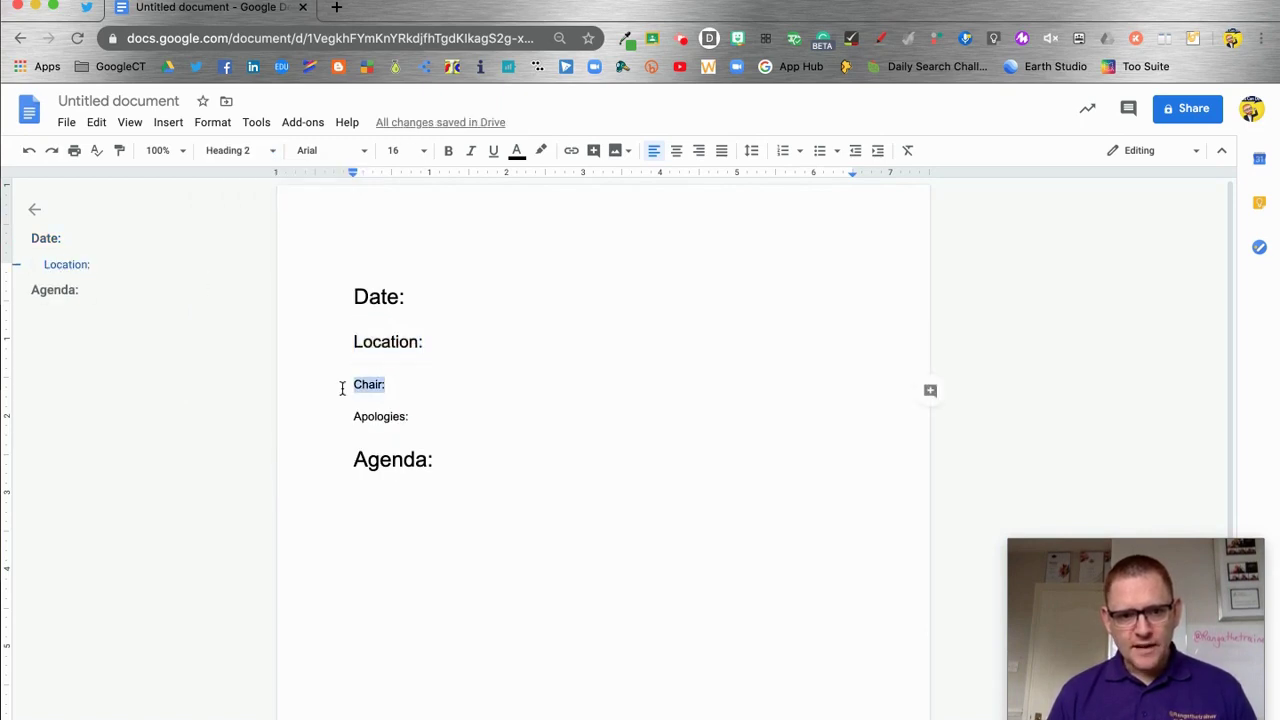
pyautogui.click(246, 152)
pyautogui.moveTo(322, 346)
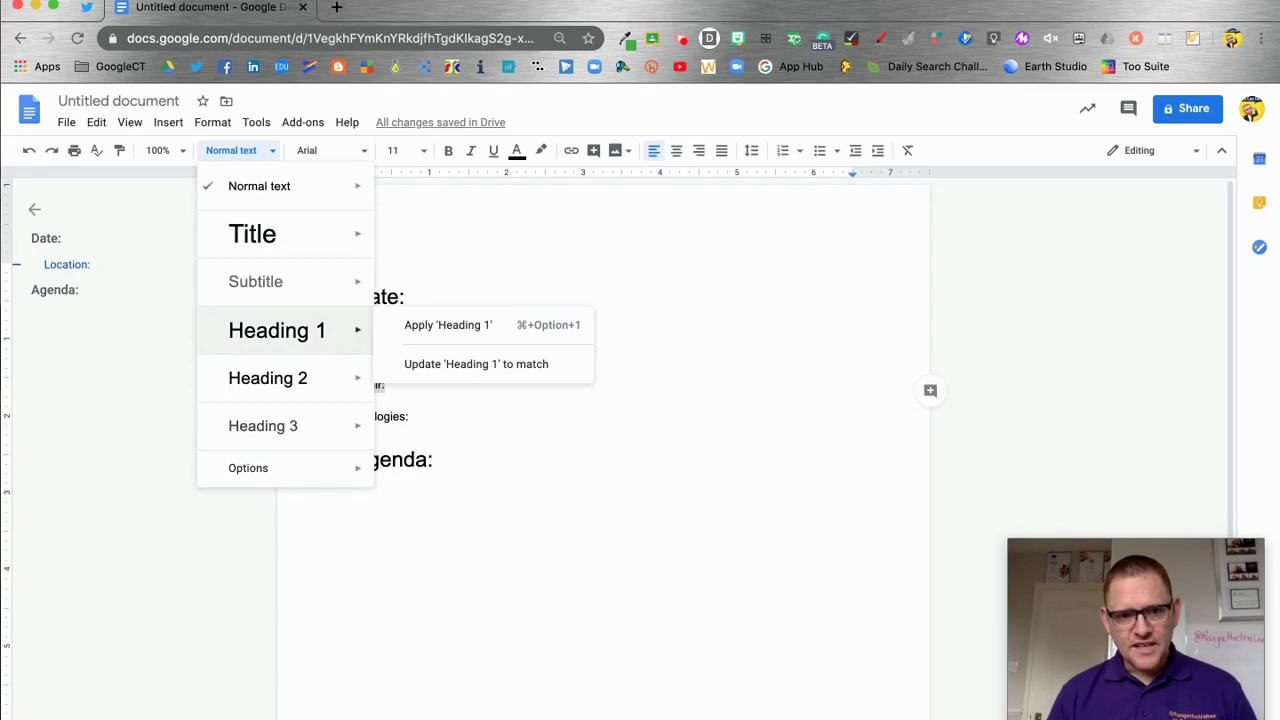
pyautogui.click(322, 377)
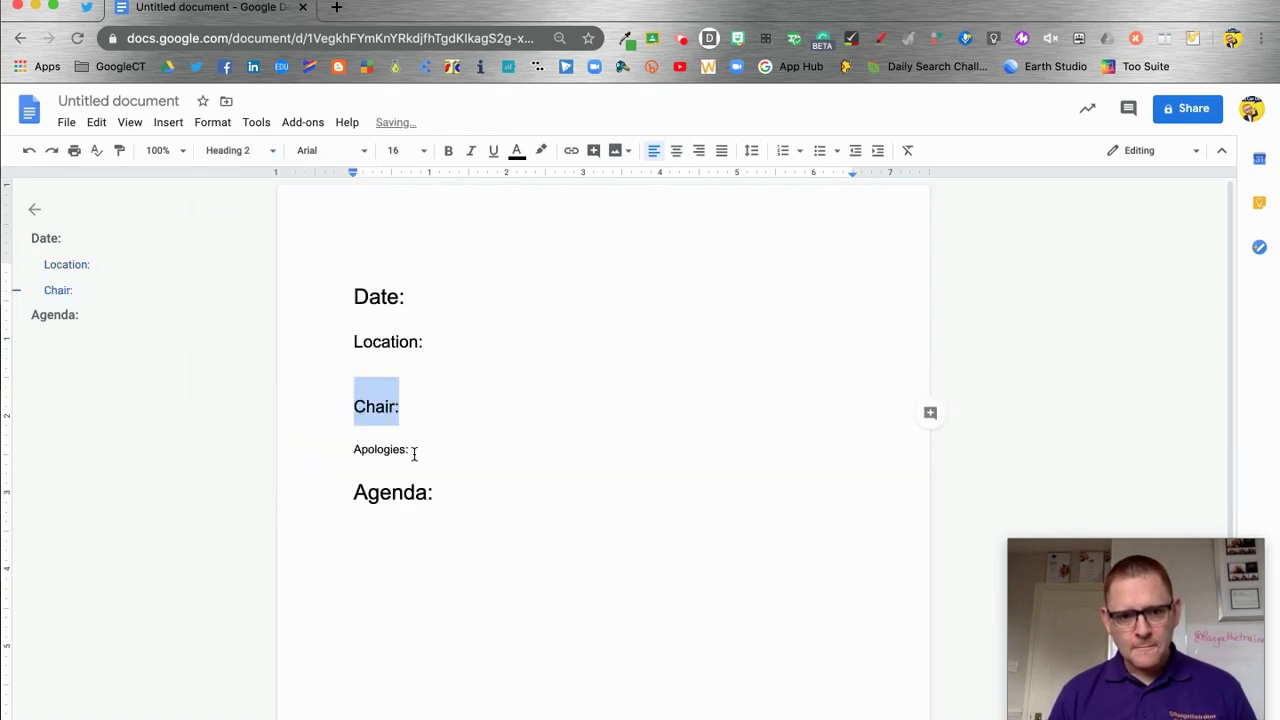
pyautogui.moveTo(414, 453); pyautogui.dragTo(349, 451)
pyautogui.click(251, 154)
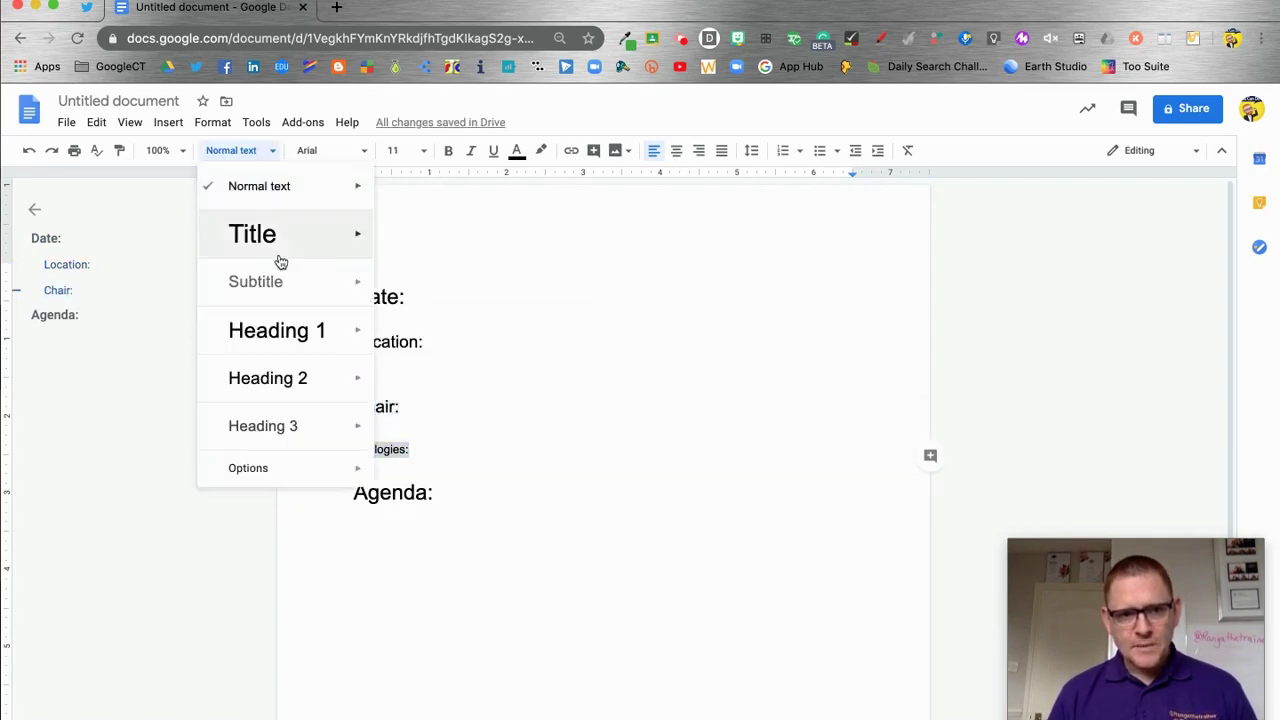
pyautogui.click(308, 386)
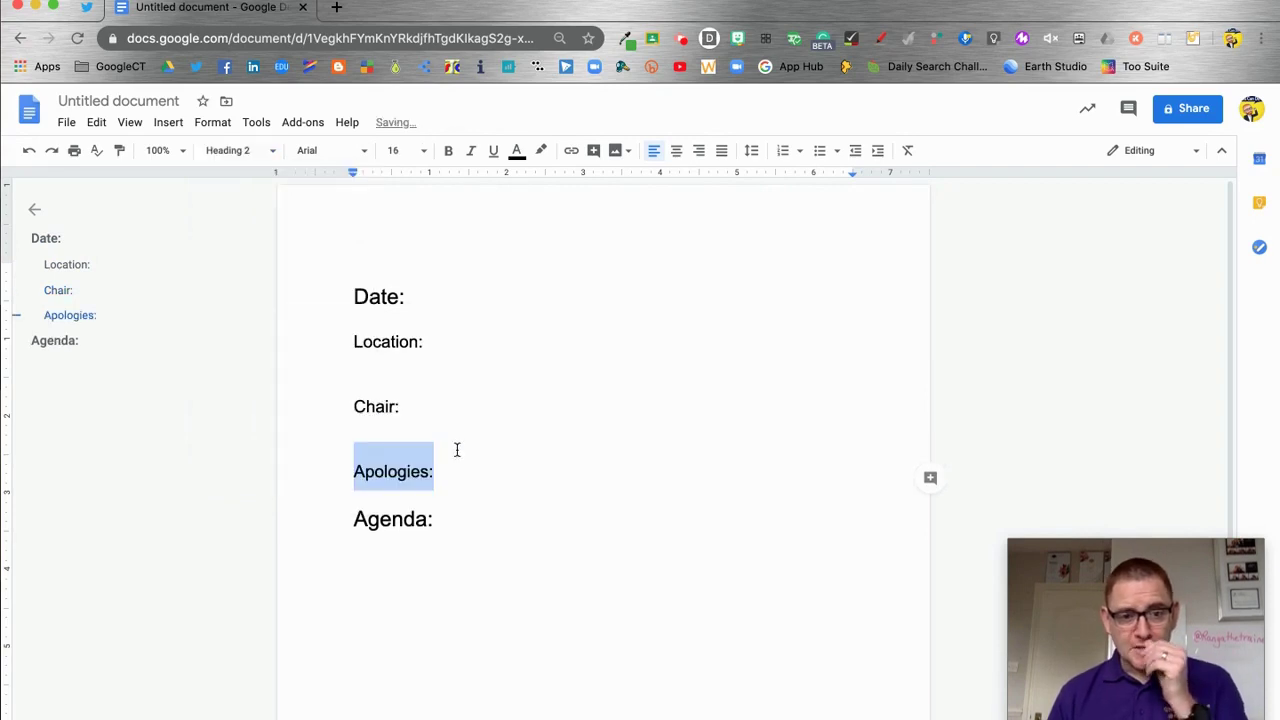
pyautogui.click(491, 491)
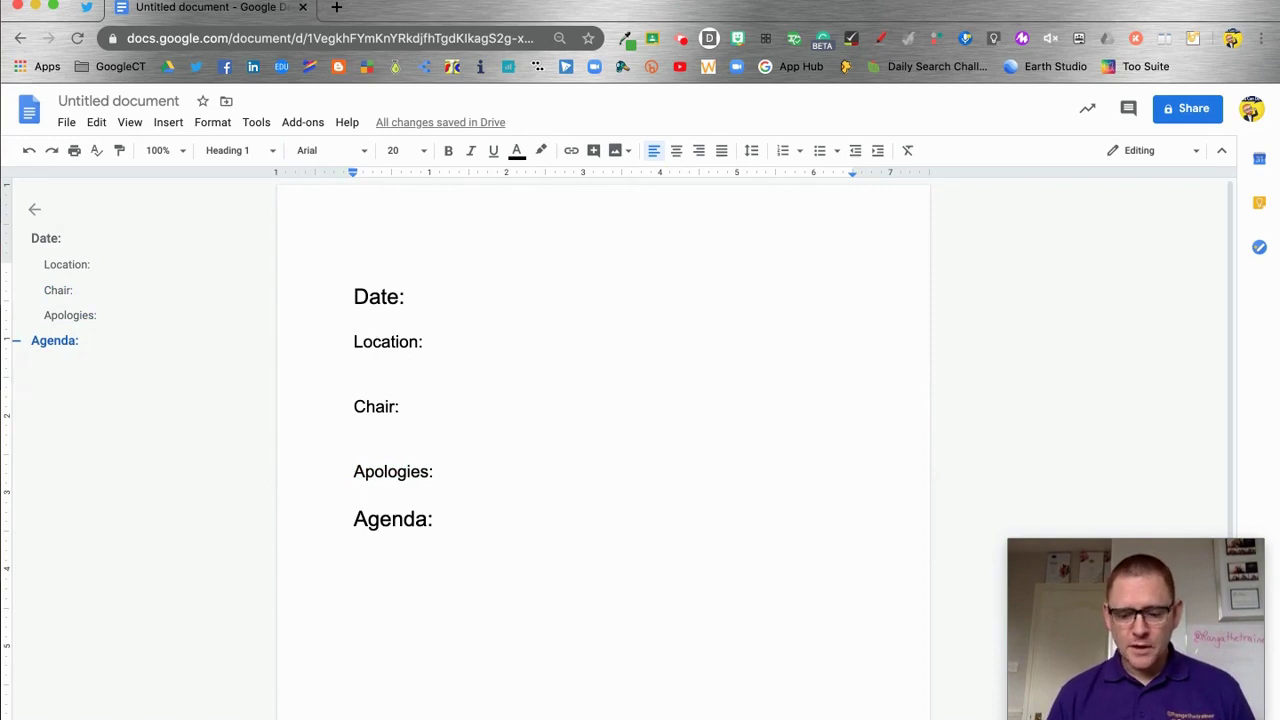
pyautogui.press('Return')
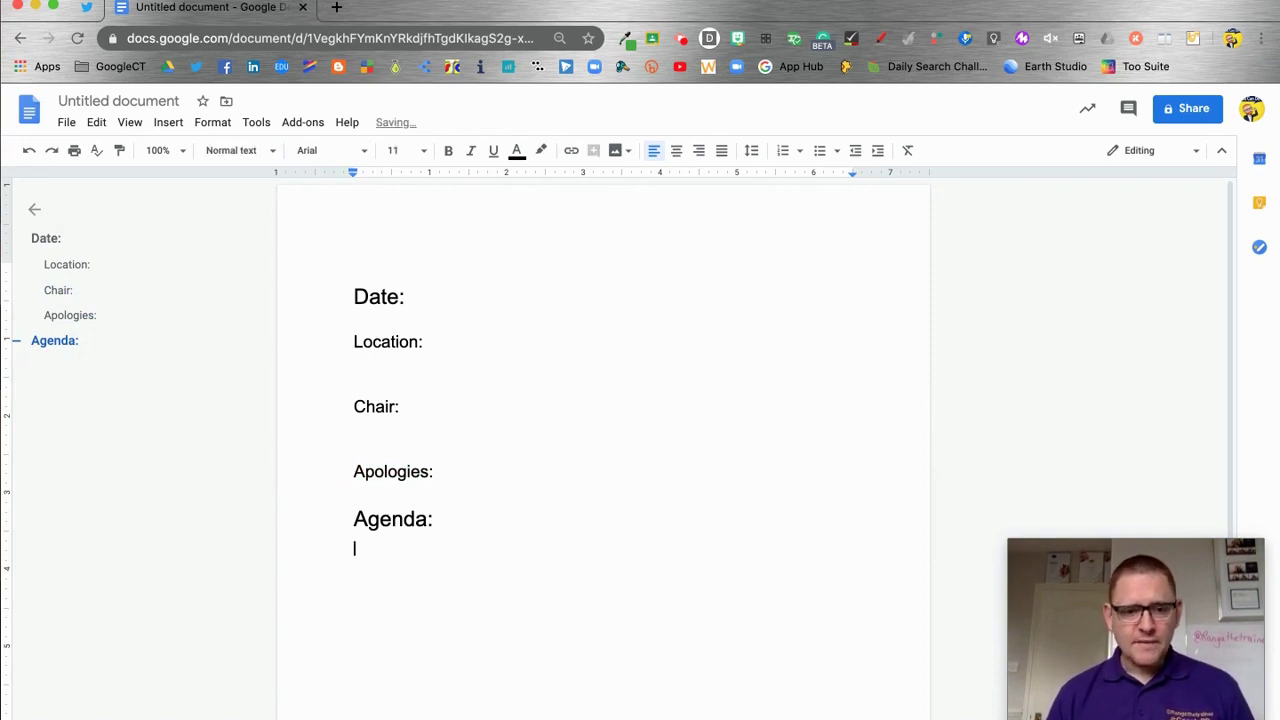
# Insert a horizontal line below Agenda:
pyautogui.click(167, 123)
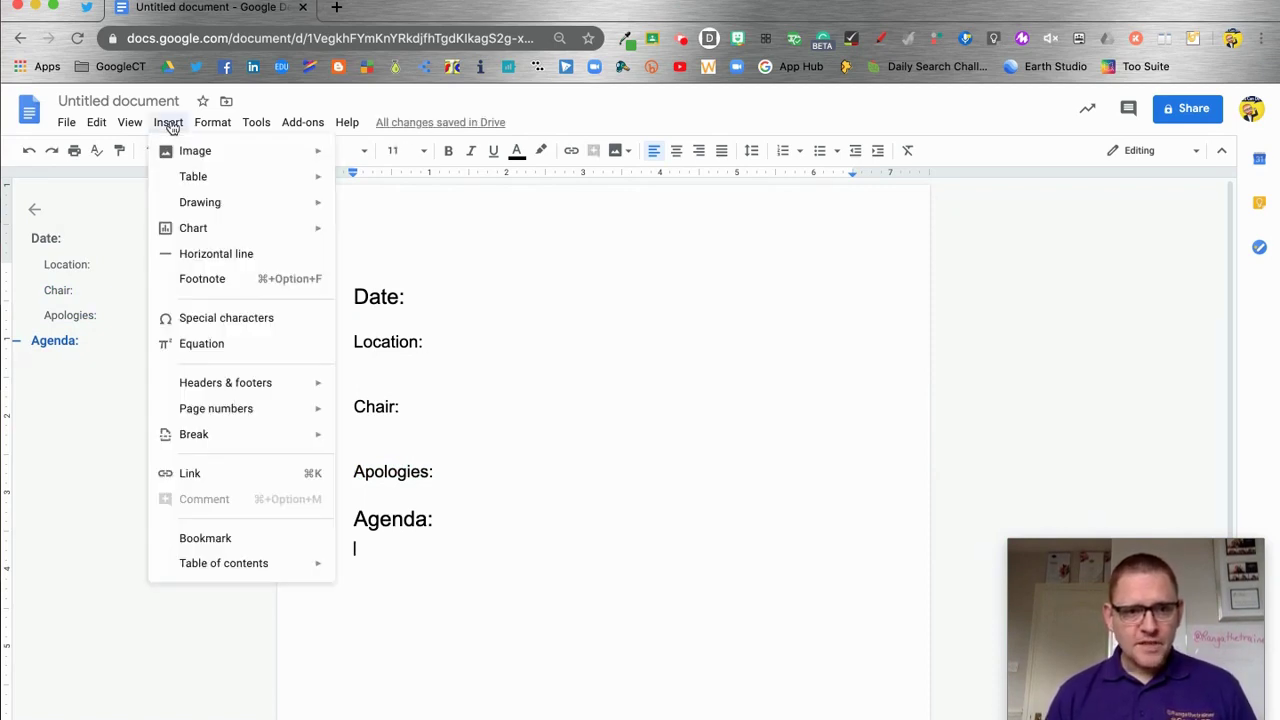
pyautogui.click(224, 255)
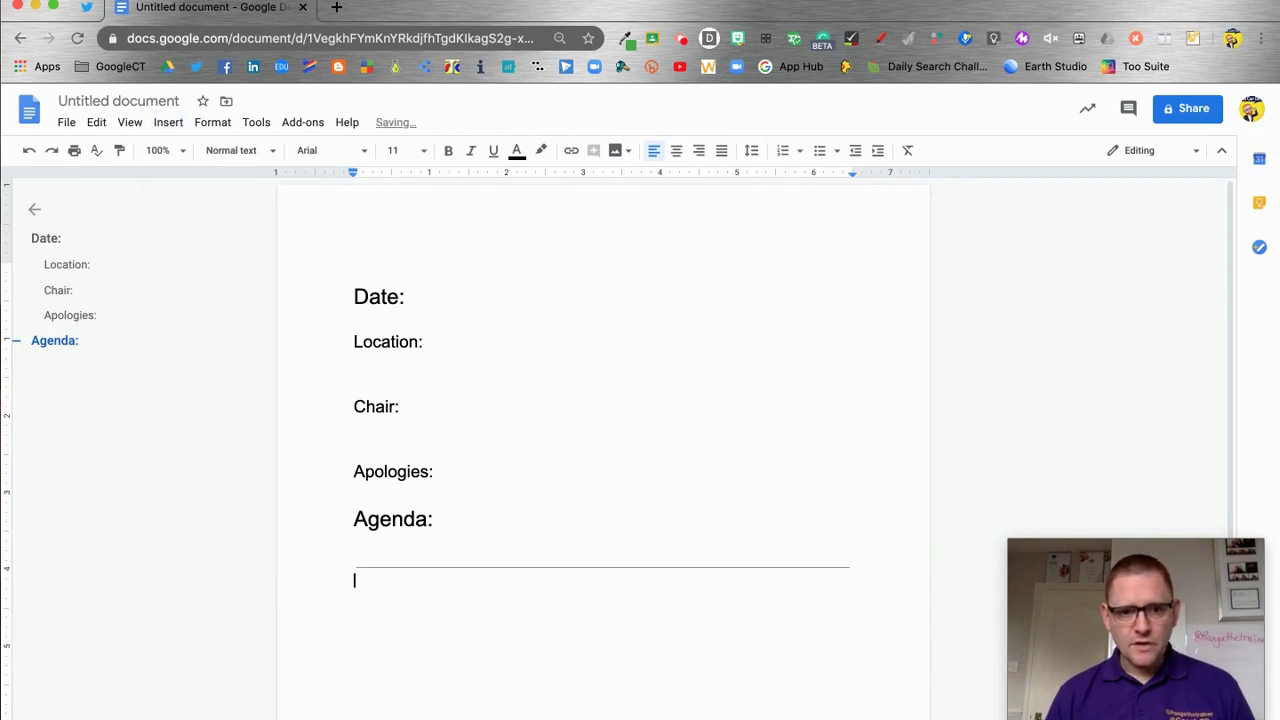
pyautogui.click(753, 279)
# Upload Logo png.png from the Desktop DW folder into the page header
pyautogui.click(738, 240)
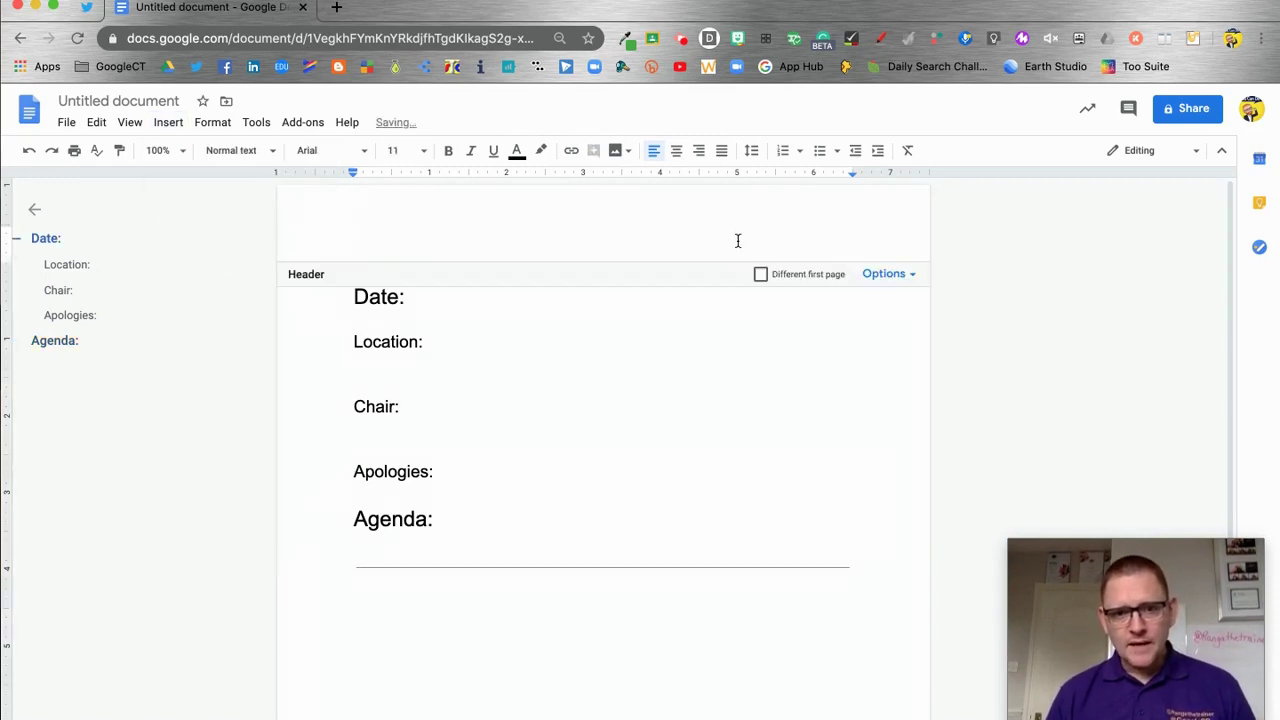
pyautogui.click(169, 123)
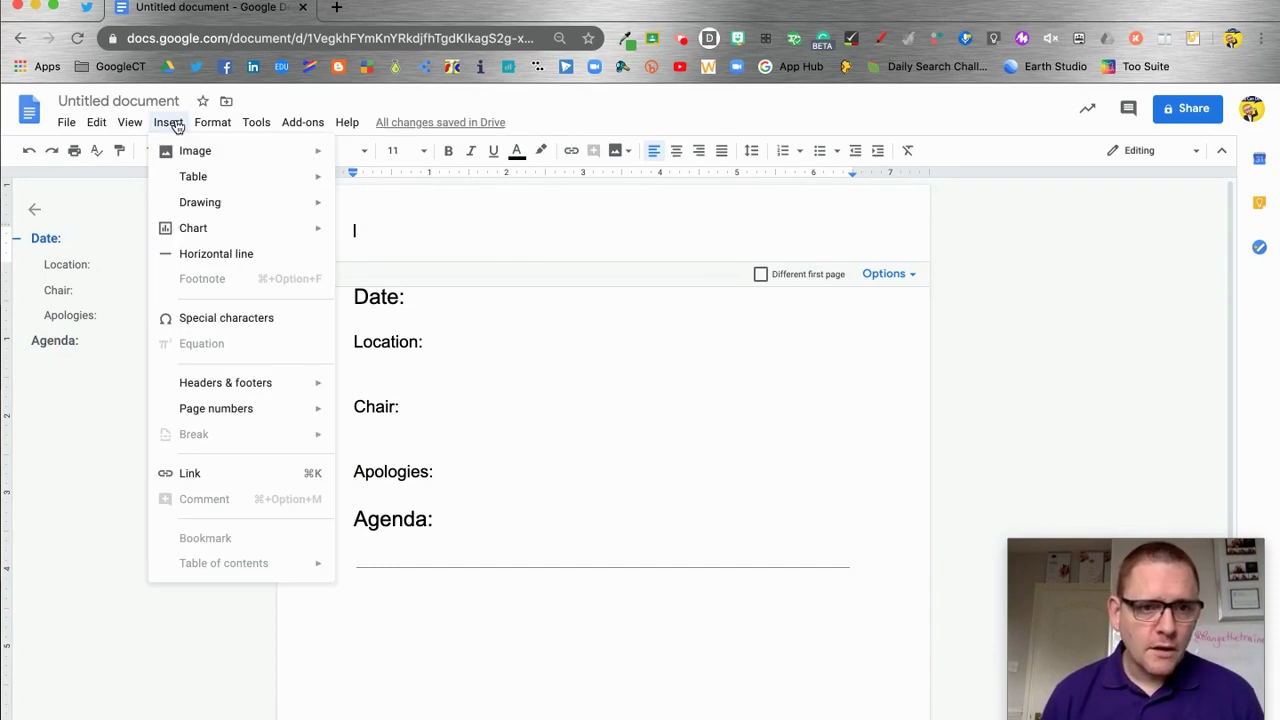
pyautogui.moveTo(203, 161)
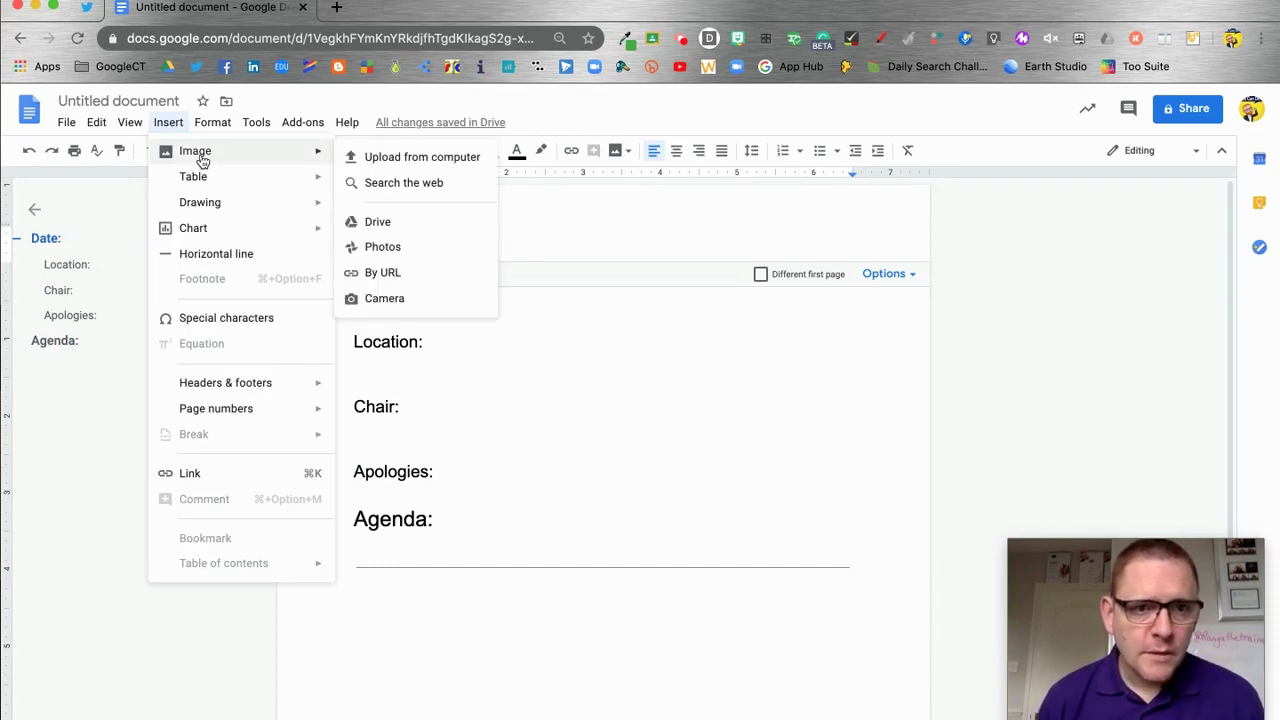
pyautogui.click(401, 159)
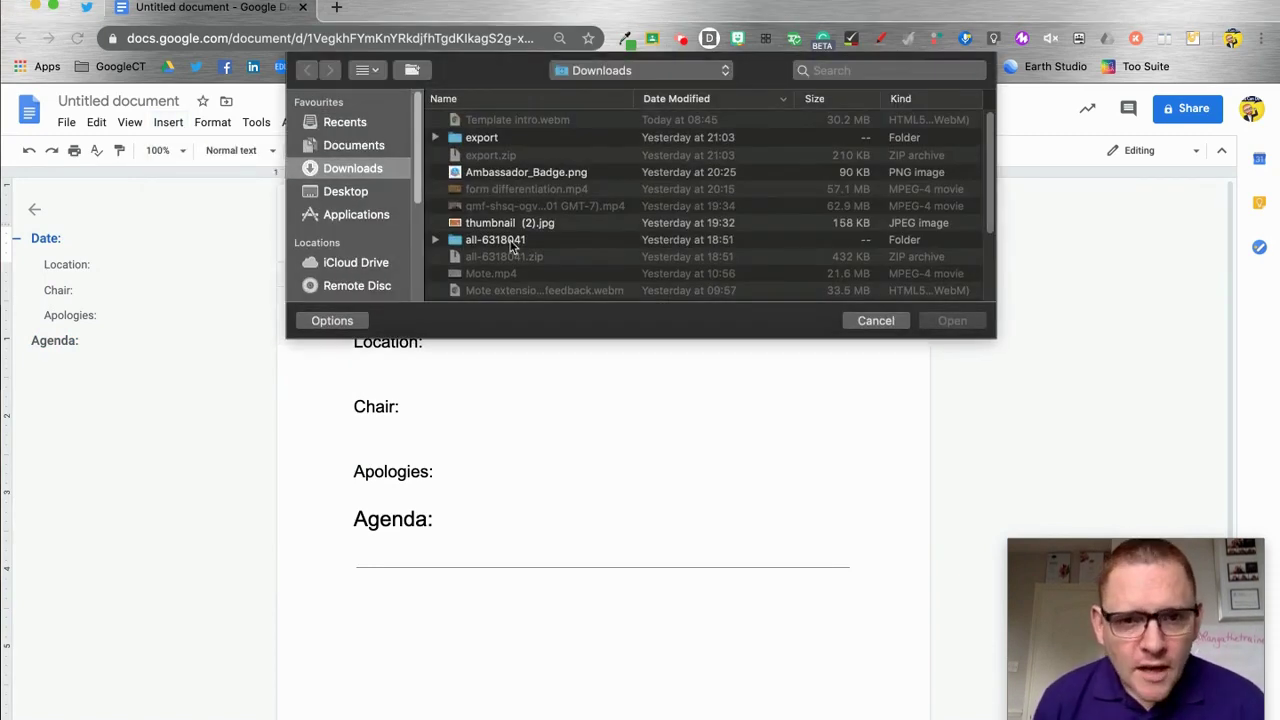
pyautogui.scroll(-5, 508, 232)
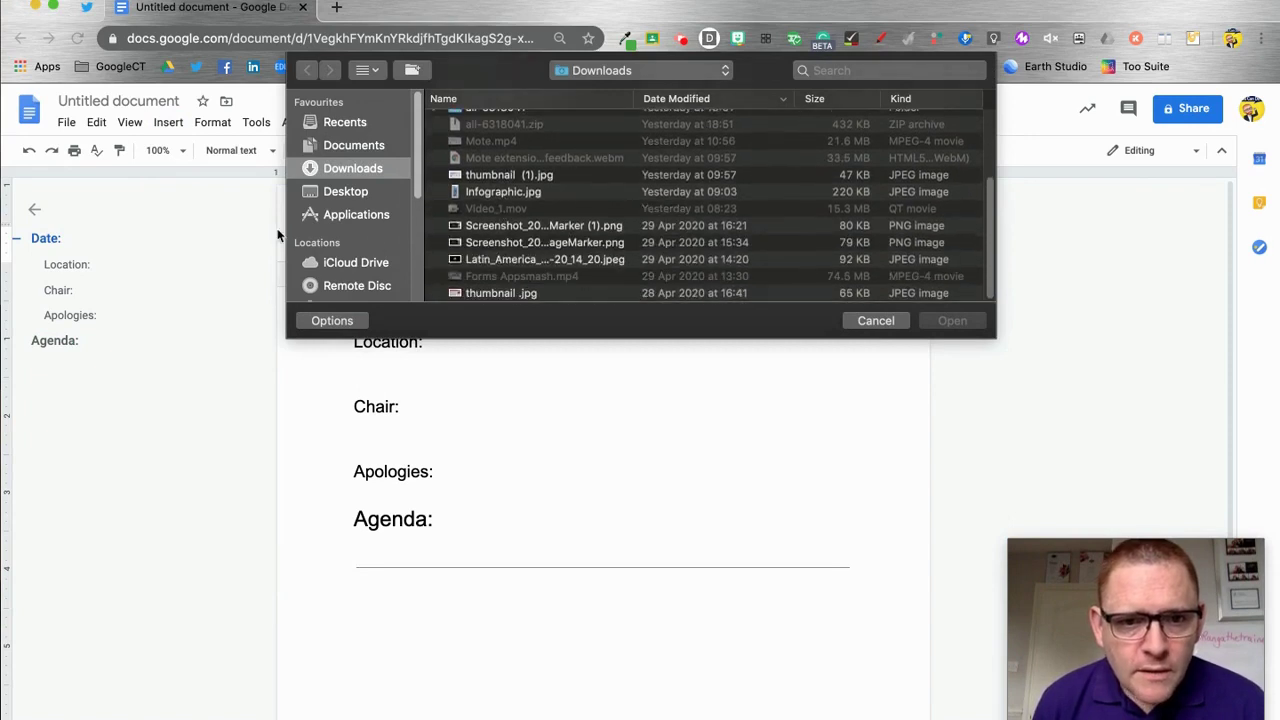
pyautogui.click(348, 193)
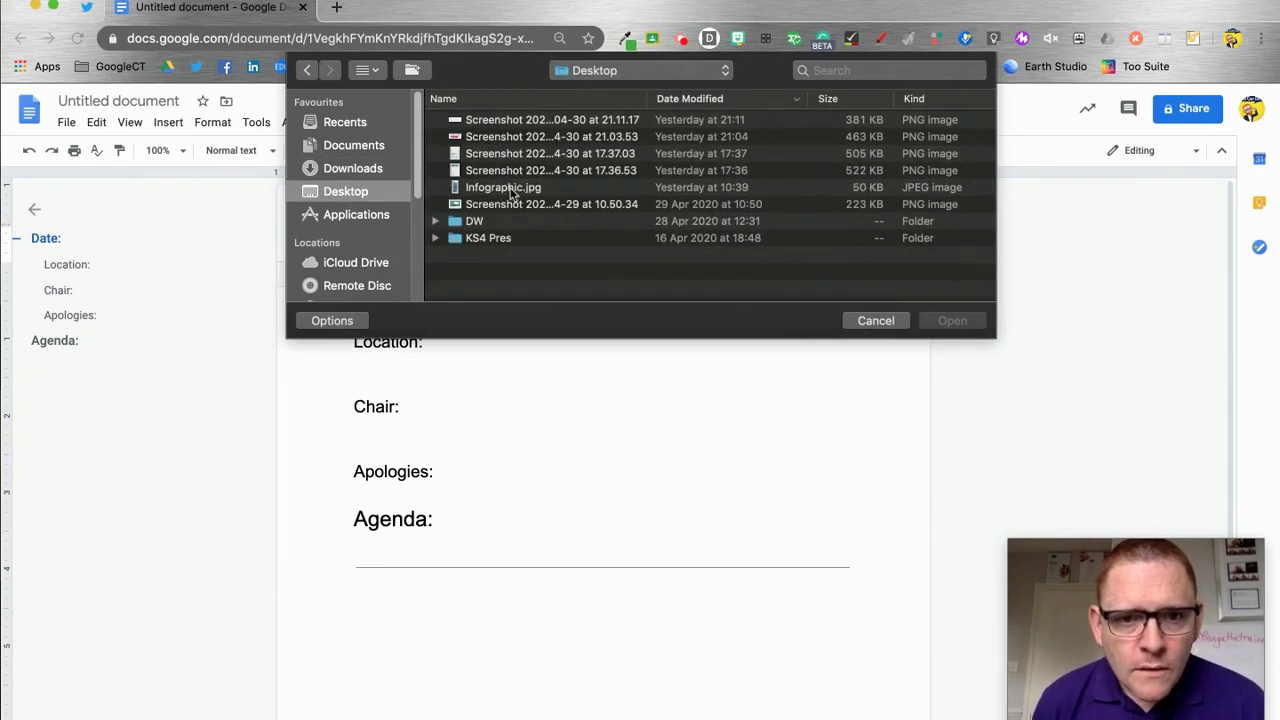
pyautogui.doubleClick(497, 222)
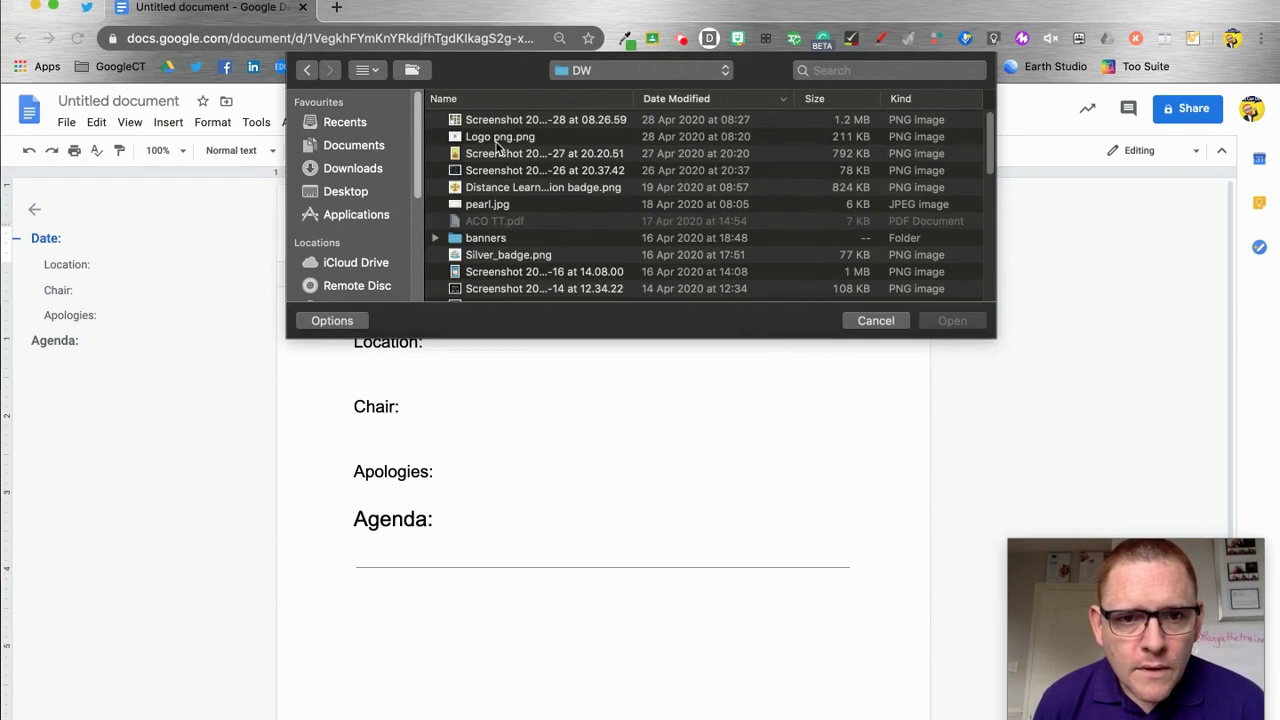
pyautogui.click(496, 140)
pyautogui.doubleClick(496, 143)
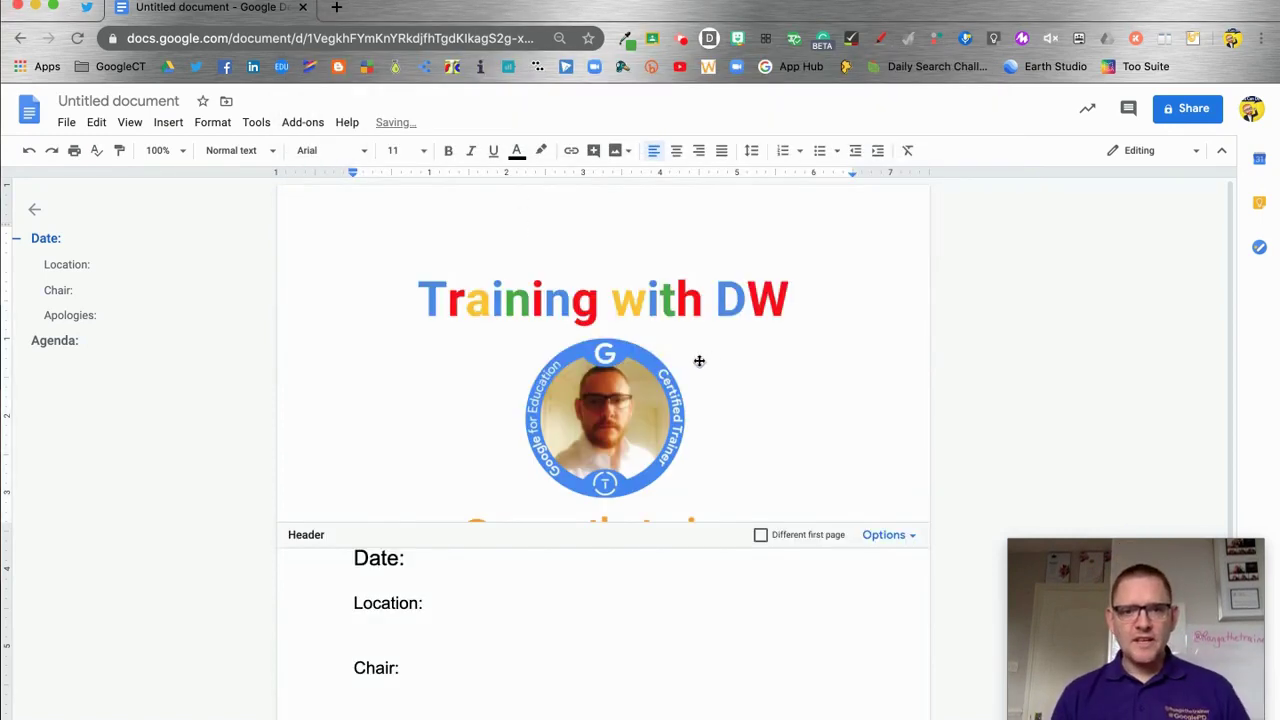
# Shrink the header logo to about half its size and align it right
pyautogui.click(561, 368)
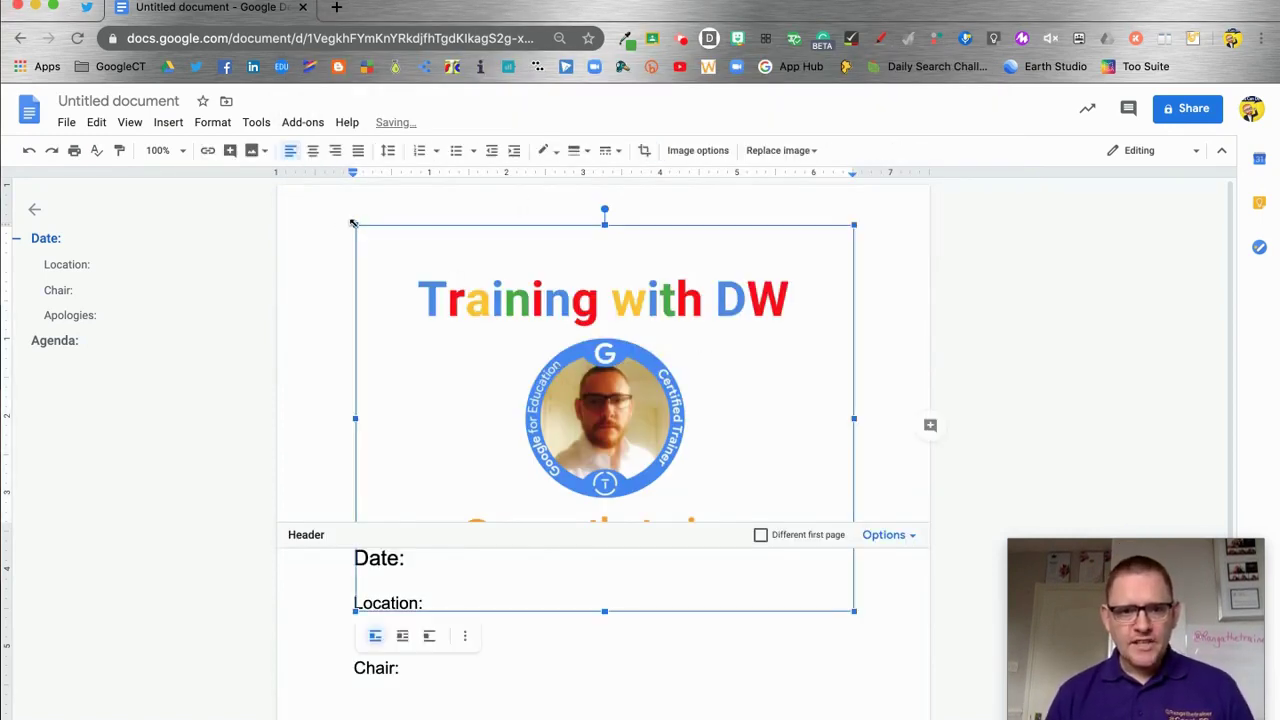
pyautogui.moveTo(353, 223); pyautogui.dragTo(620, 430)
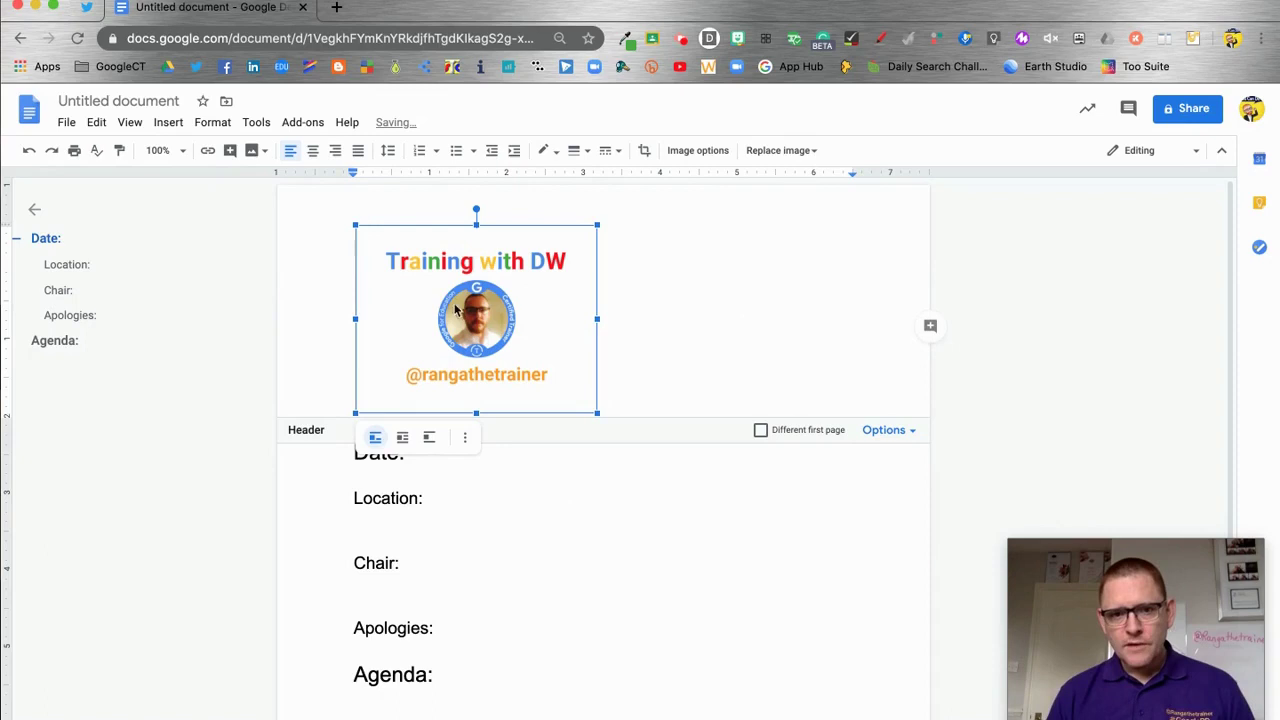
pyautogui.click(465, 437)
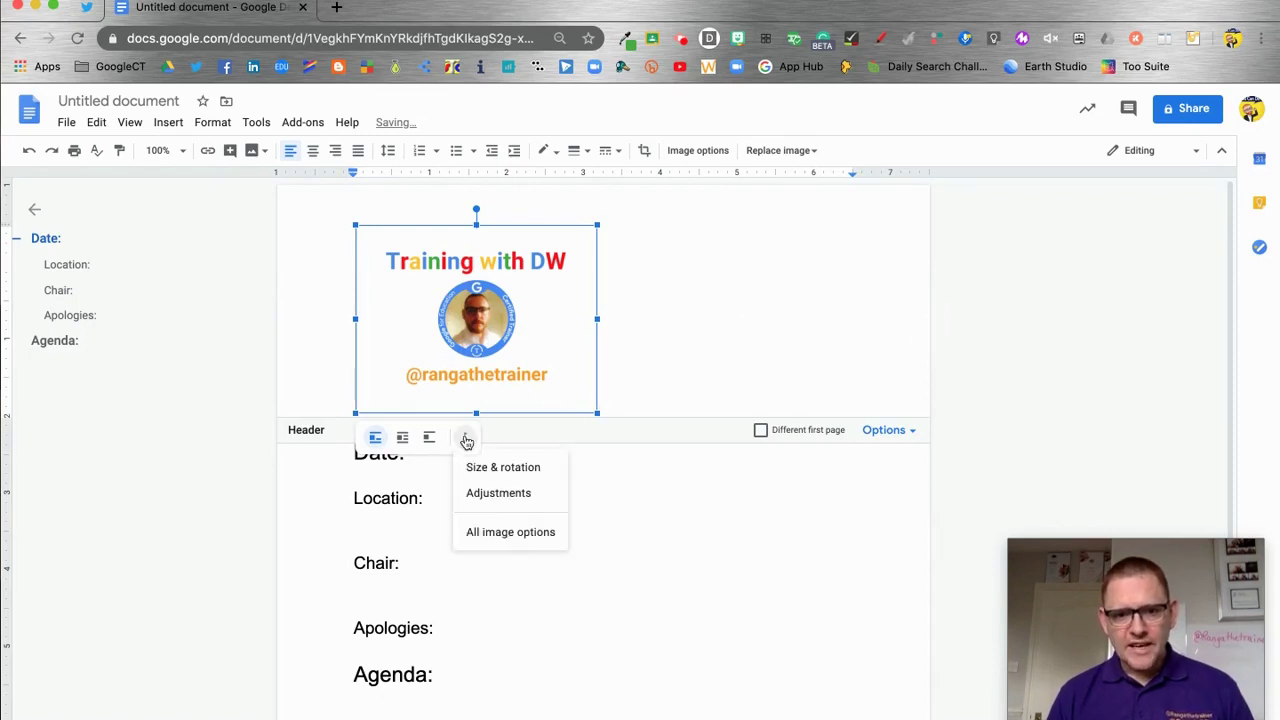
pyautogui.click(501, 469)
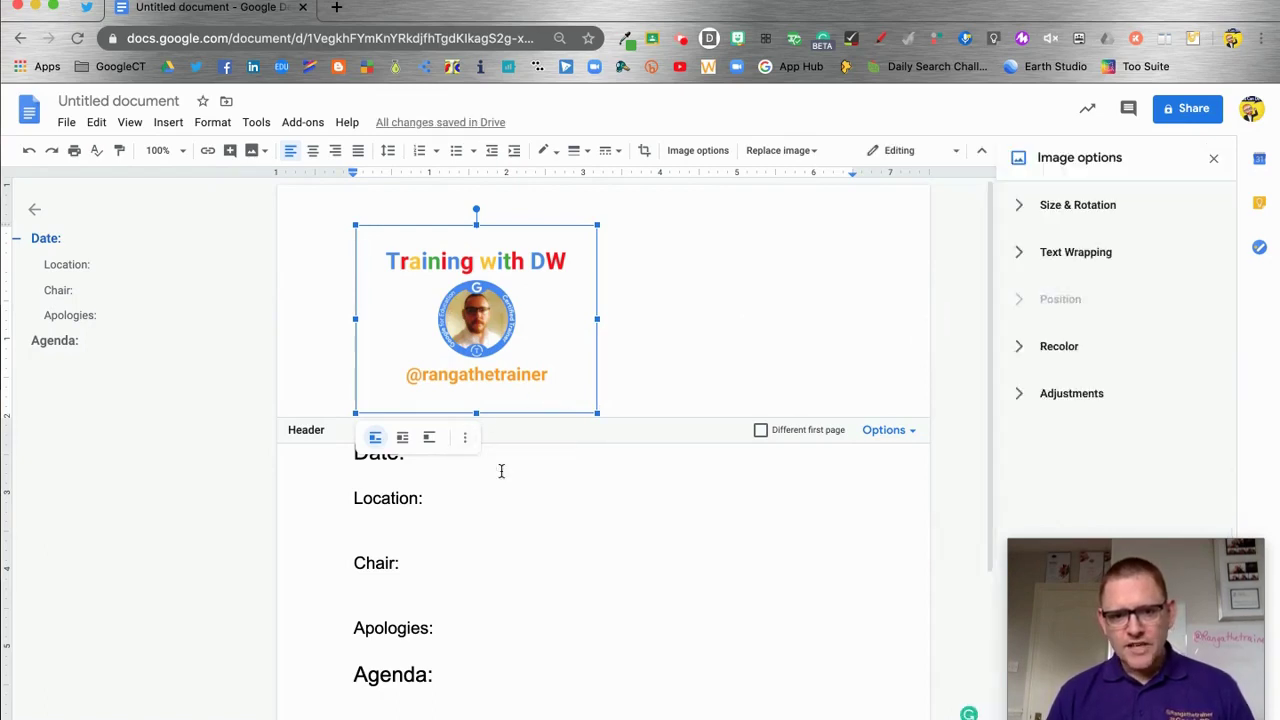
pyautogui.click(1213, 158)
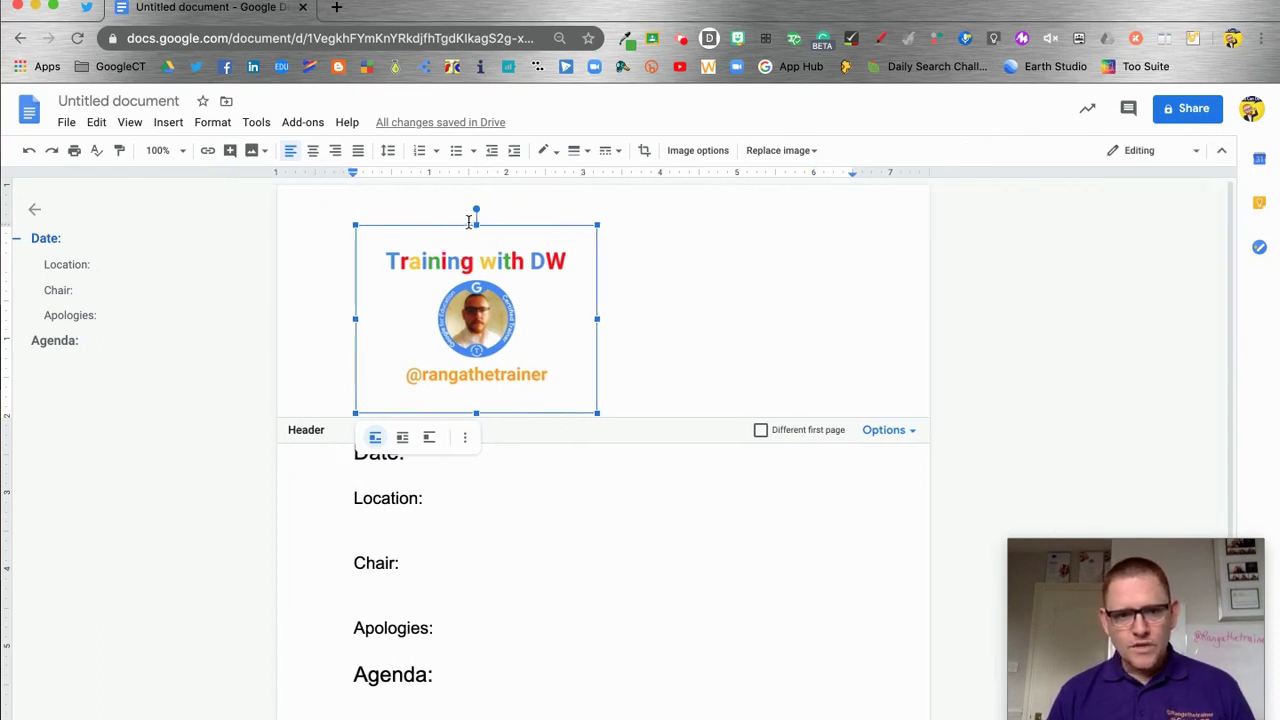
pyautogui.click(336, 151)
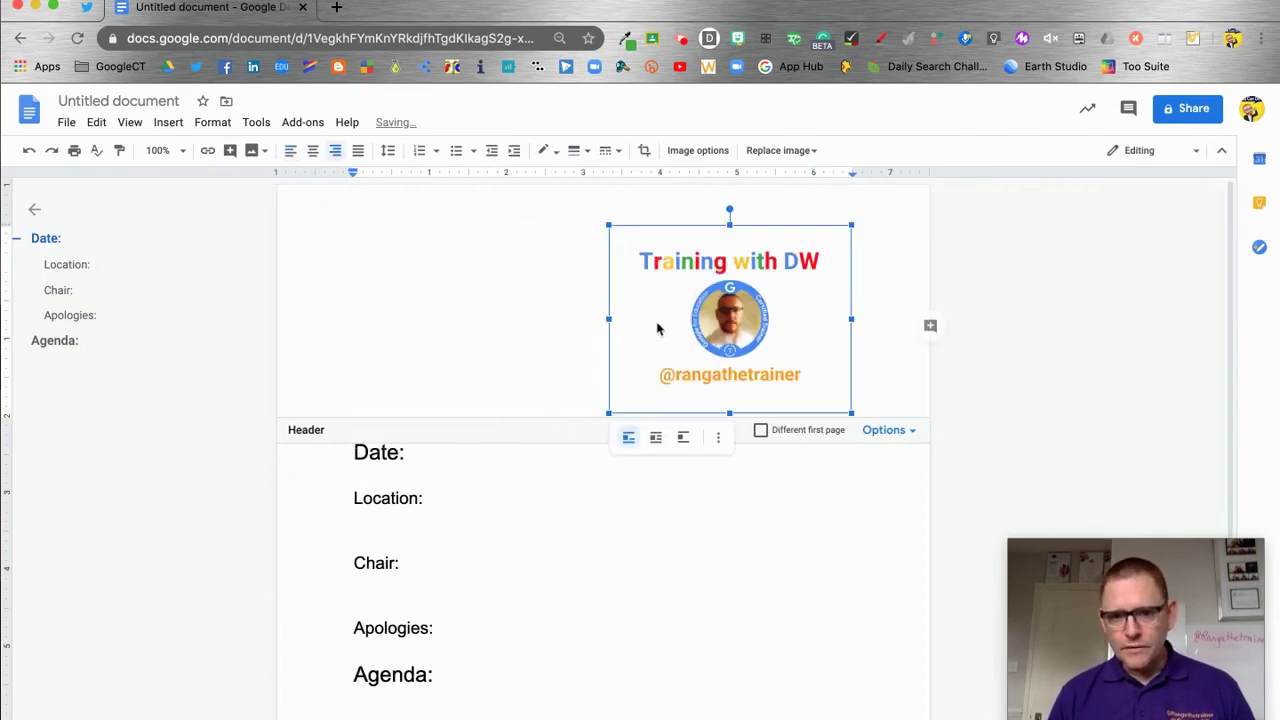
pyautogui.click(864, 353)
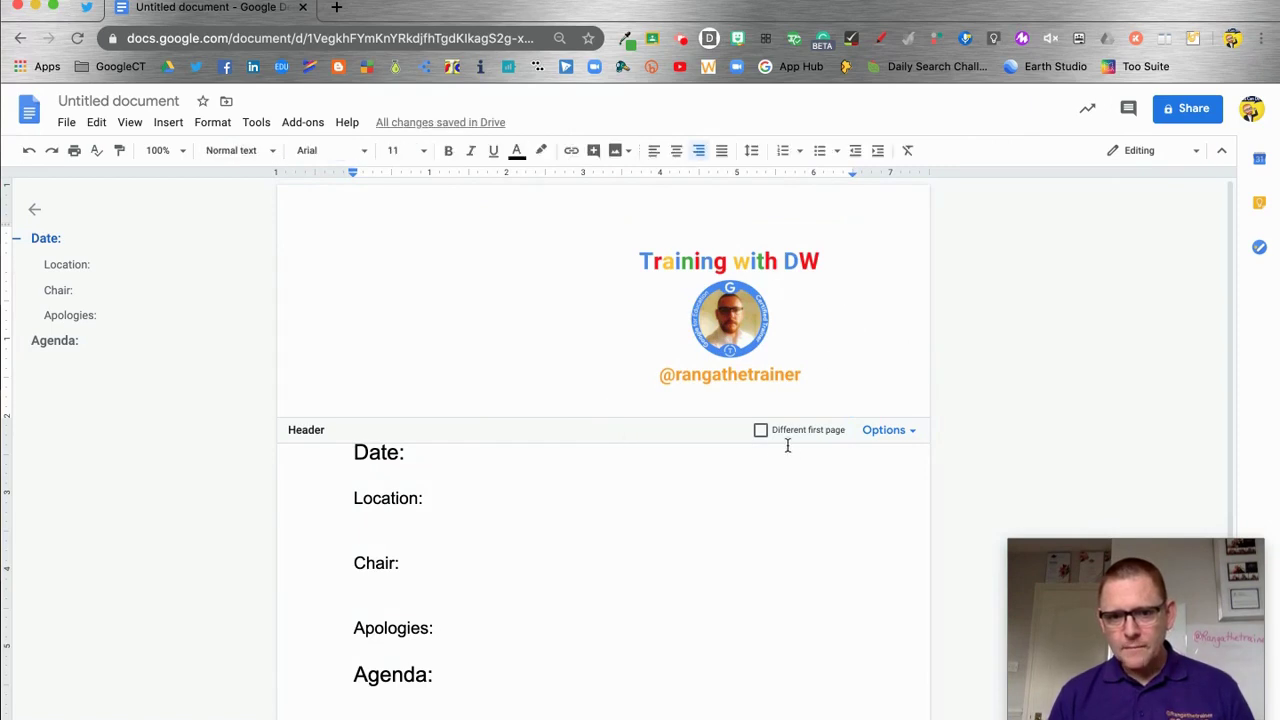
# Move the logo into the body with Wrap text, right of the Date and Location lines
pyautogui.click(717, 317)
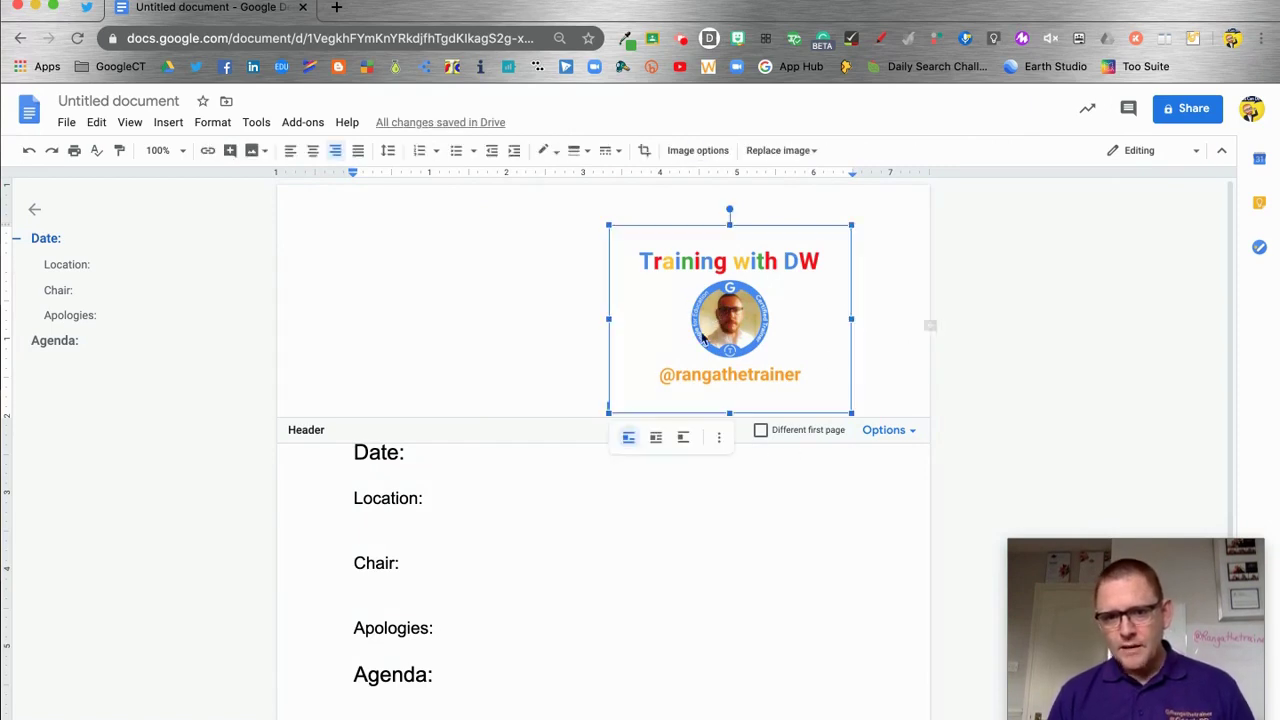
pyautogui.moveTo(795, 536); pyautogui.dragTo(795, 540)
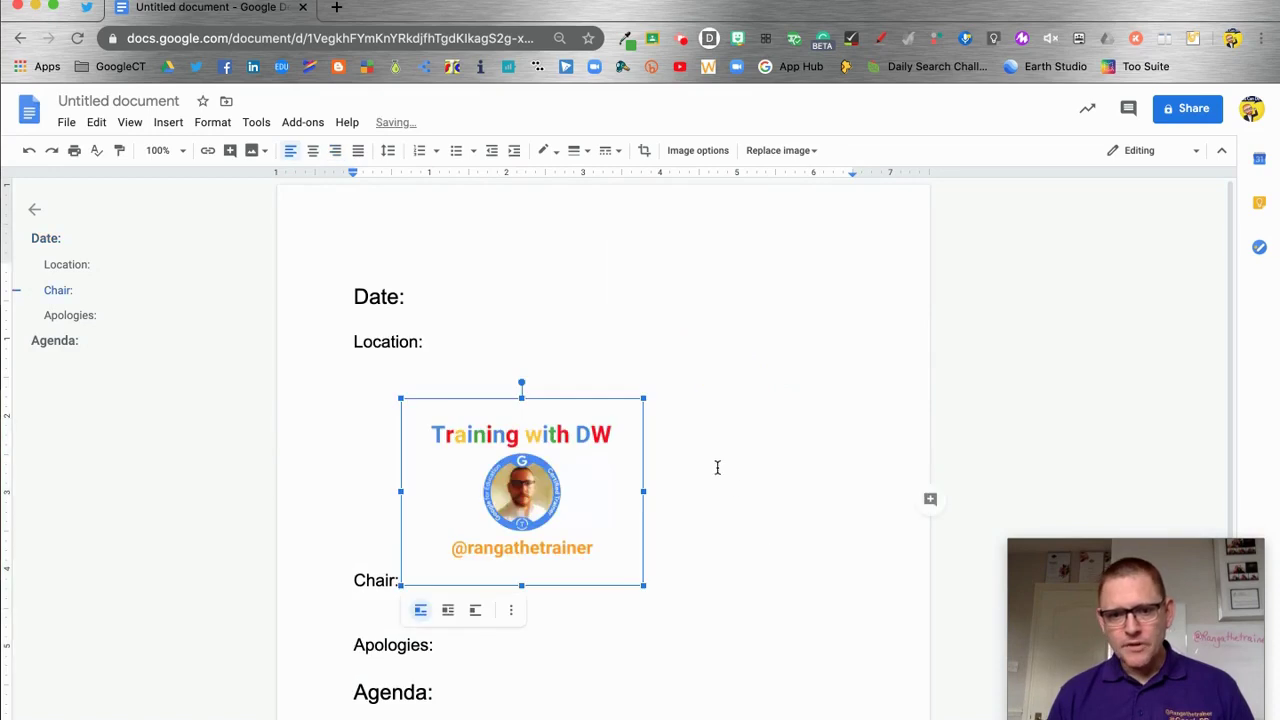
pyautogui.click(448, 611)
pyautogui.moveTo(557, 453); pyautogui.dragTo(710, 417)
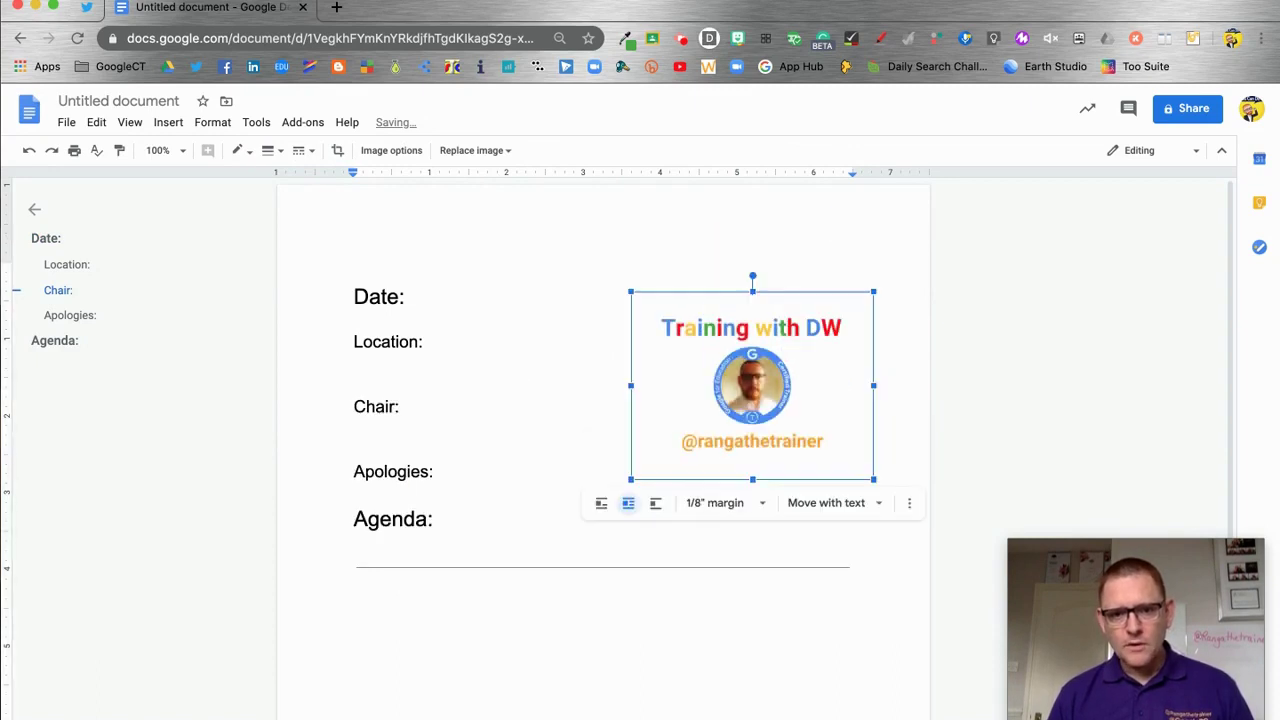
pyautogui.click(1013, 381)
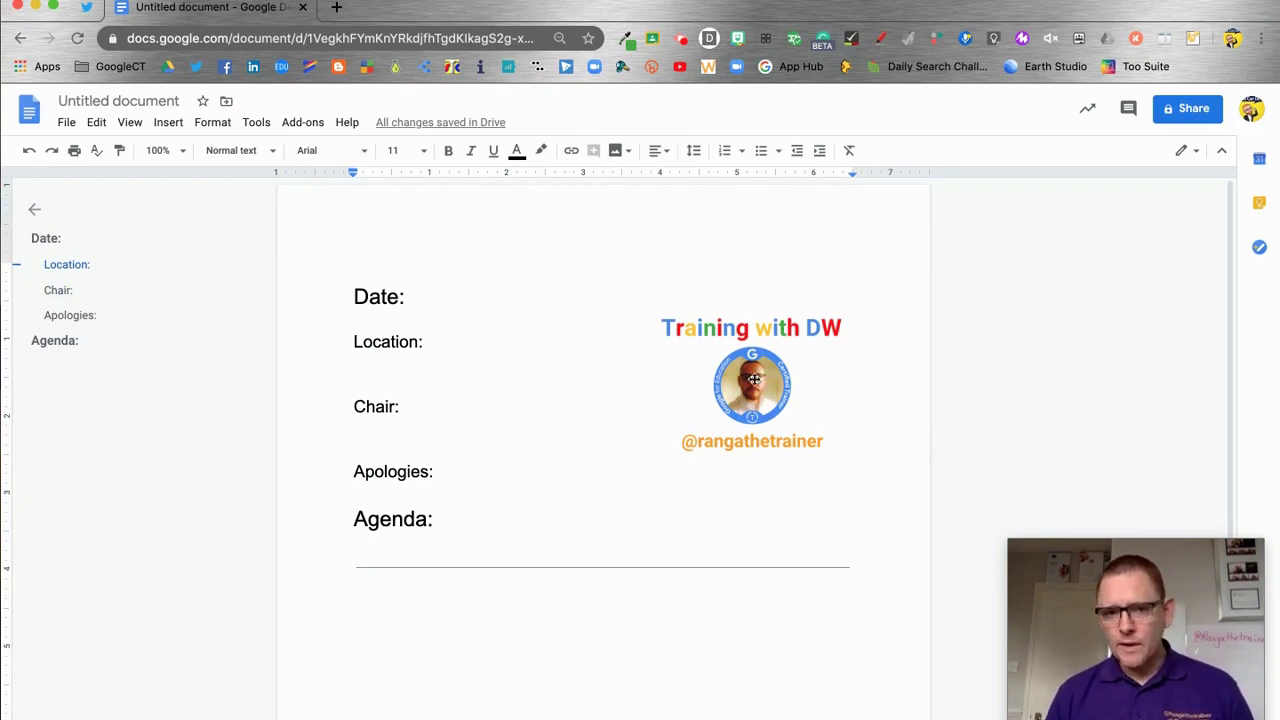
# Rename the document to 'Agenda template'
pyautogui.click(129, 101)
pyautogui.write('Agenda template')
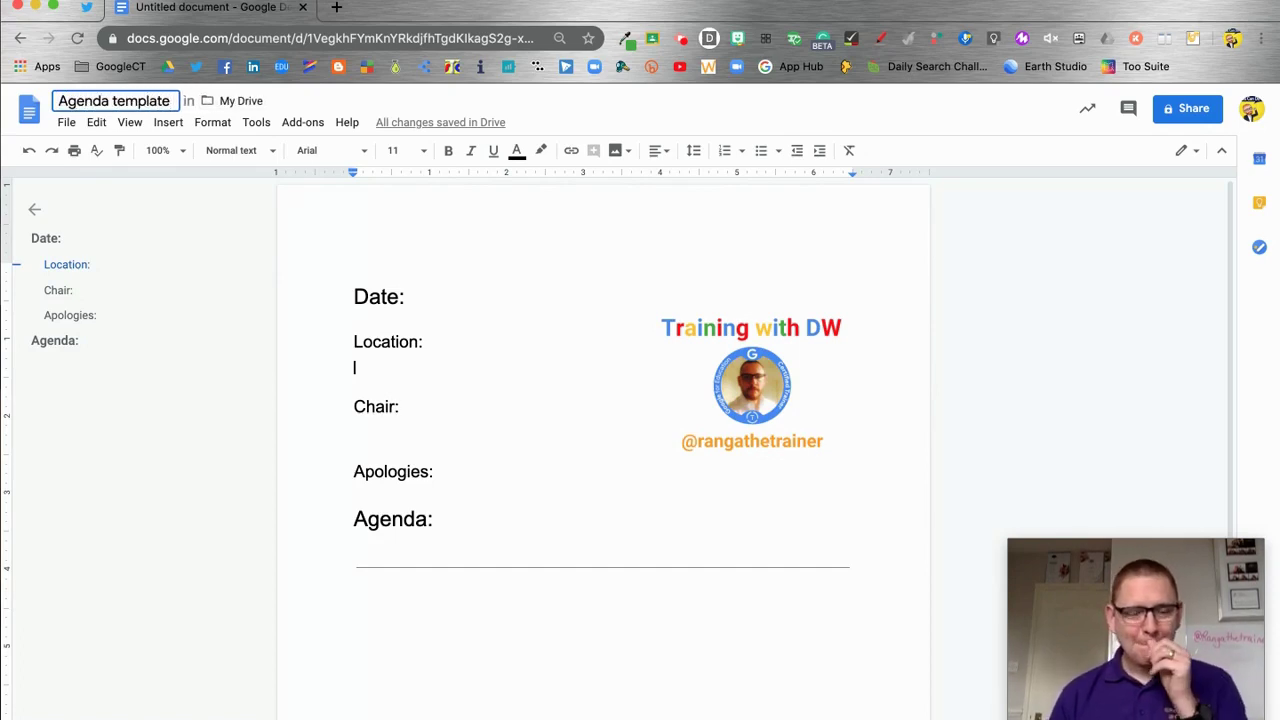
pyautogui.press('Return')
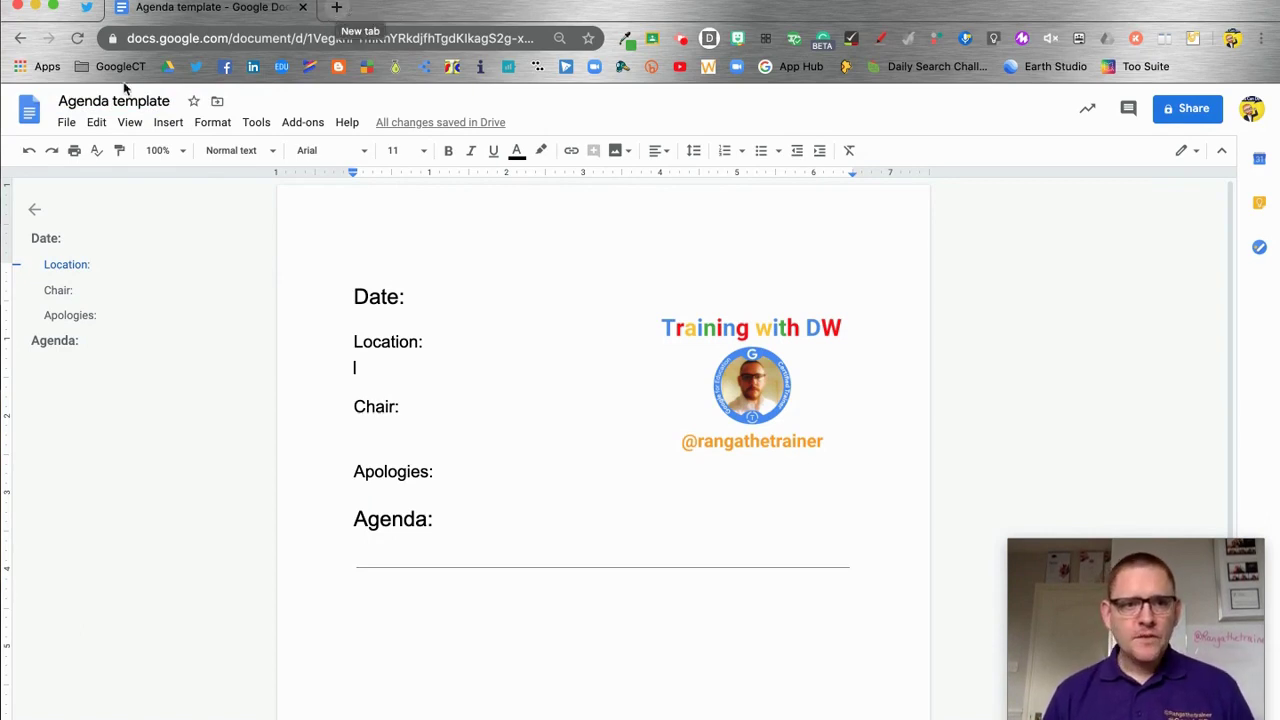
# In a new tab, go to Google Docs and open the template gallery
pyautogui.click(336, 7)
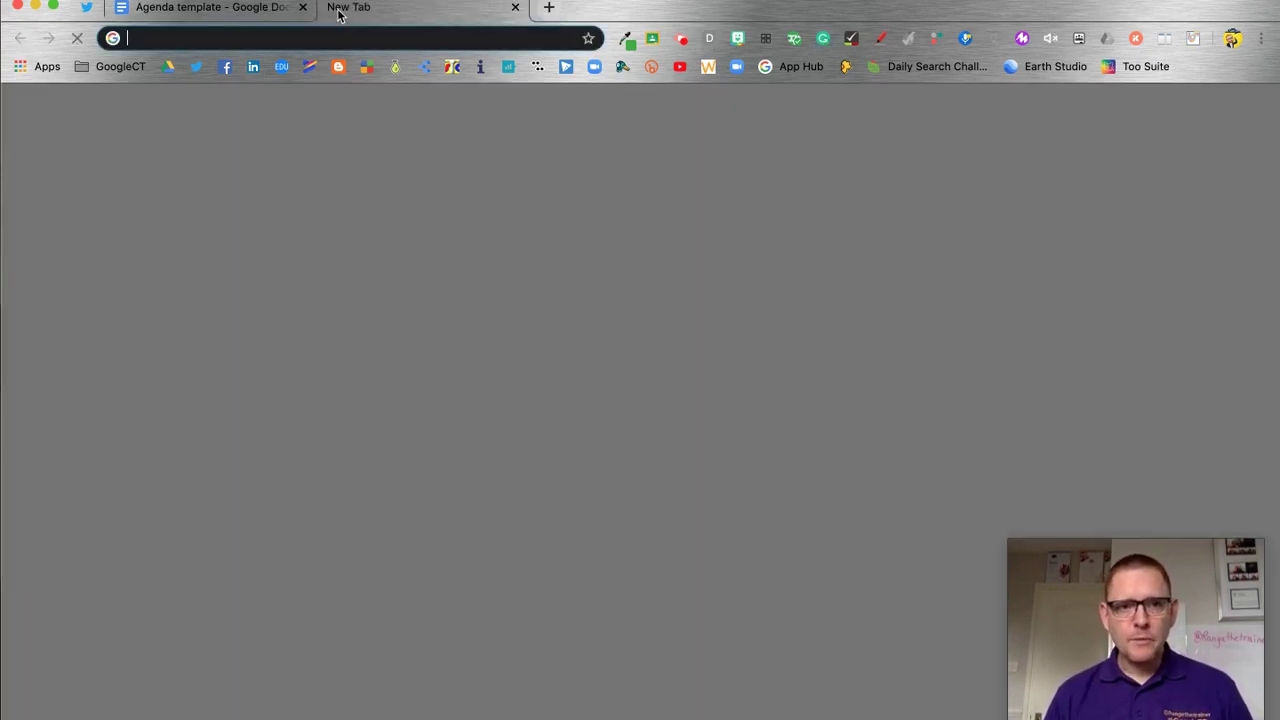
pyautogui.click(1211, 110)
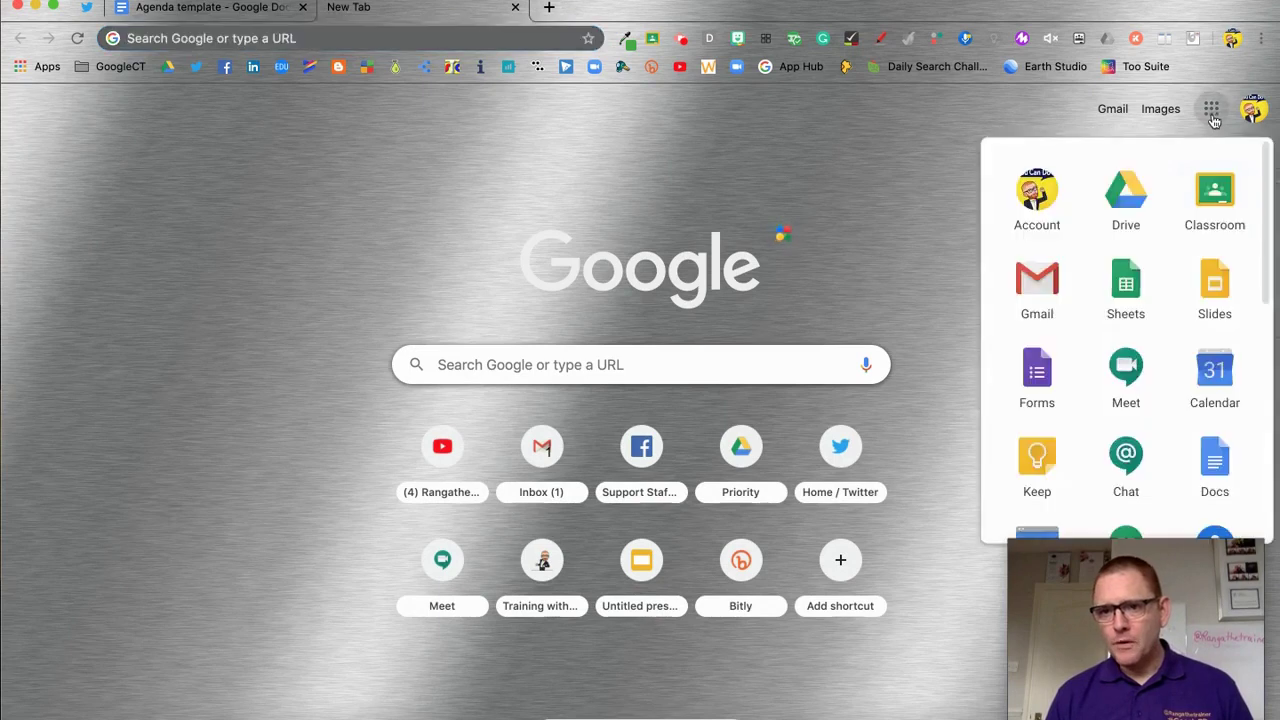
pyautogui.click(1216, 460)
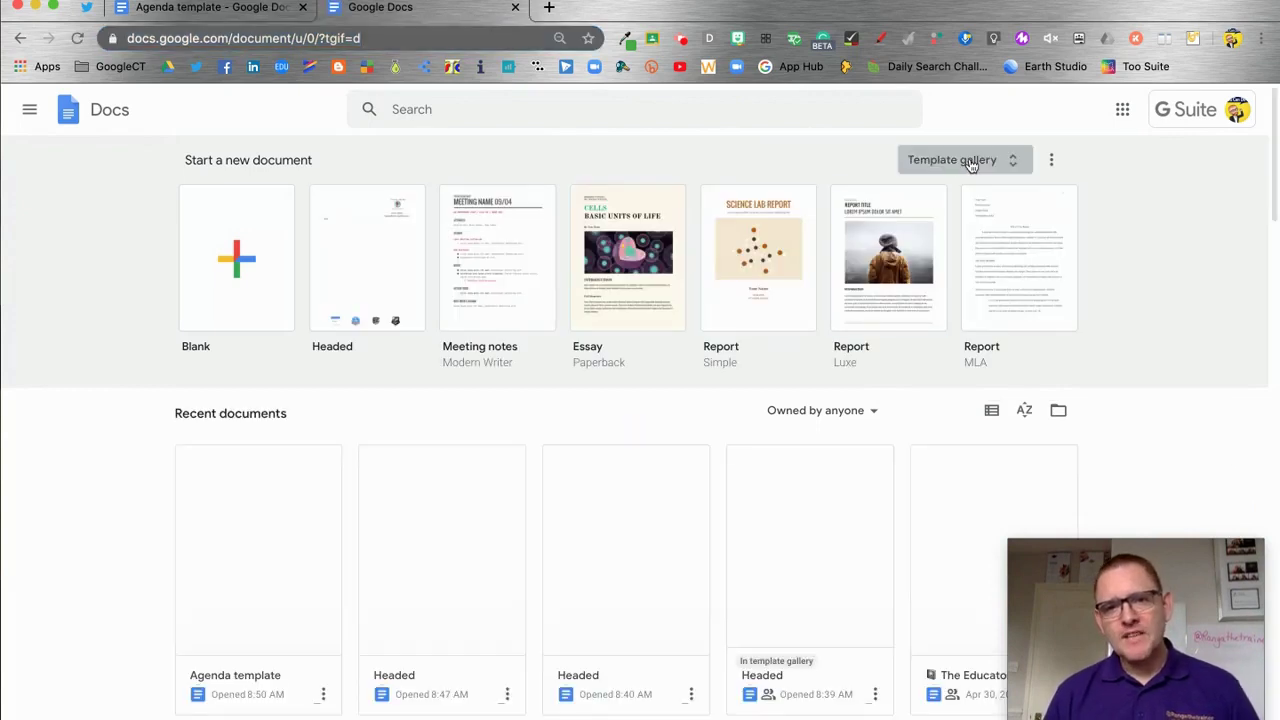
pyautogui.click(965, 161)
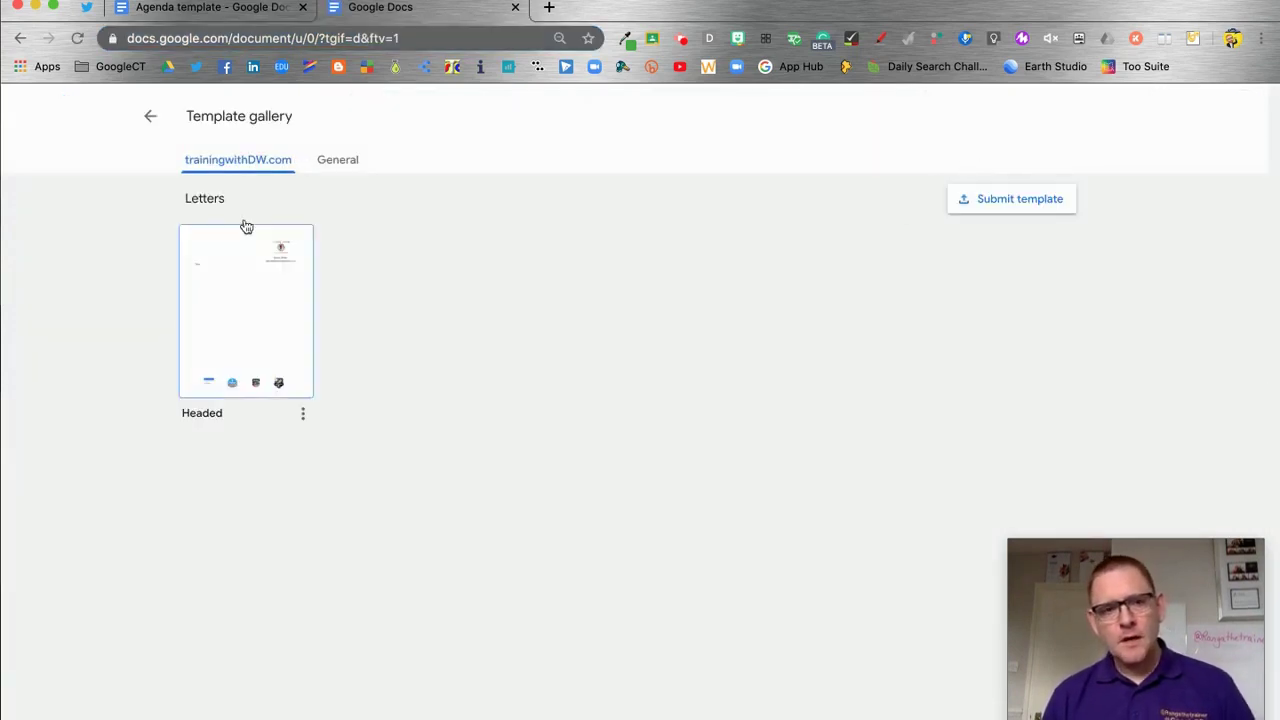
# Start a template submission and pick the Agenda template document as its file
pyautogui.click(1015, 202)
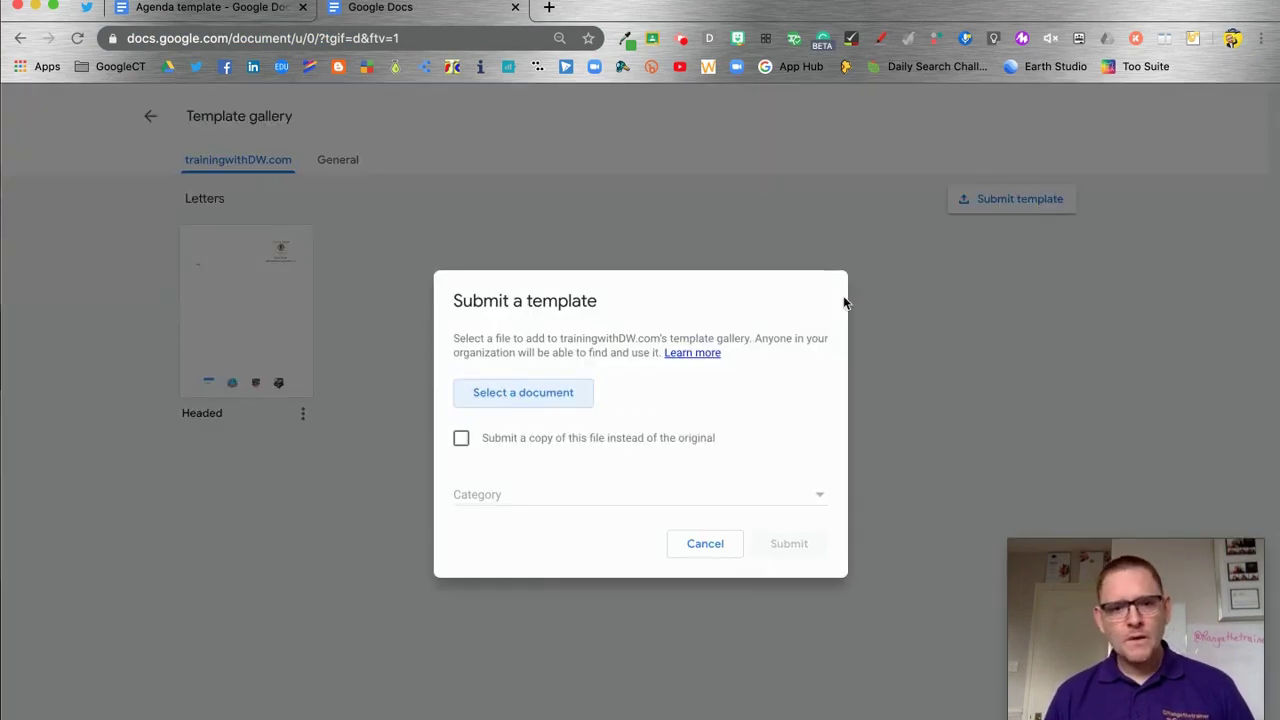
pyautogui.click(556, 393)
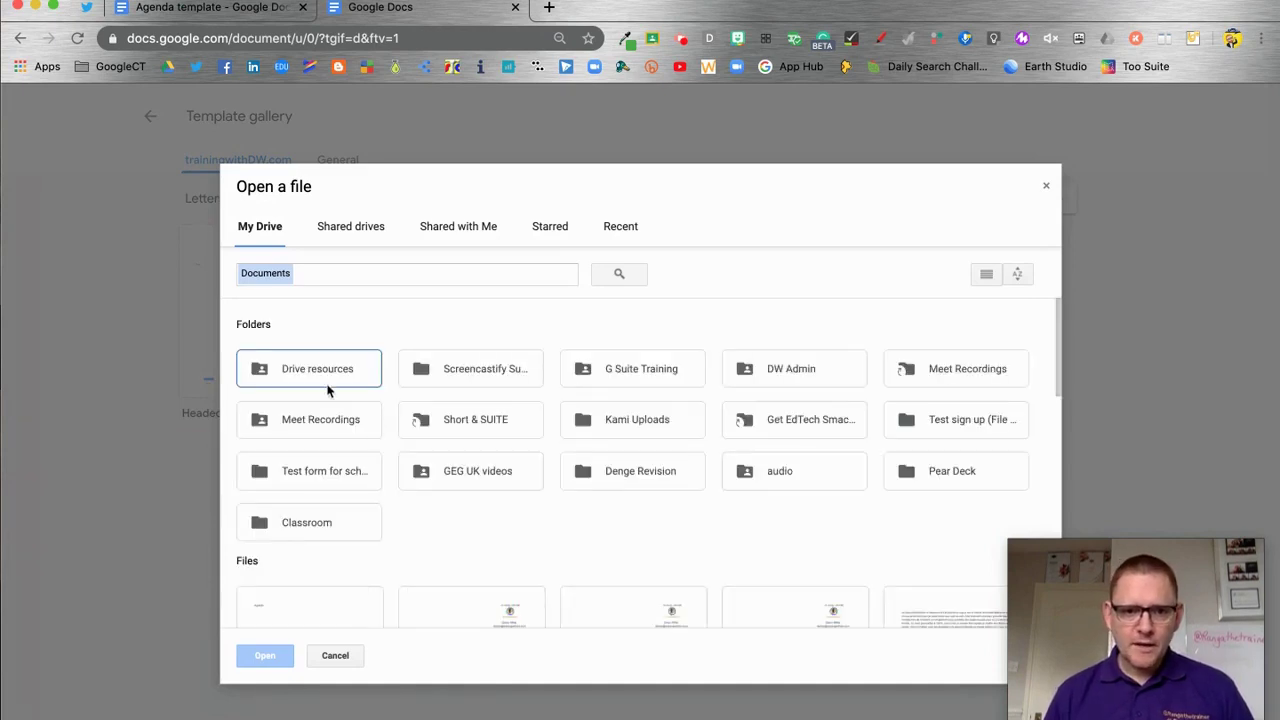
pyautogui.scroll(-5, 377, 540)
pyautogui.scroll(1, 376, 514)
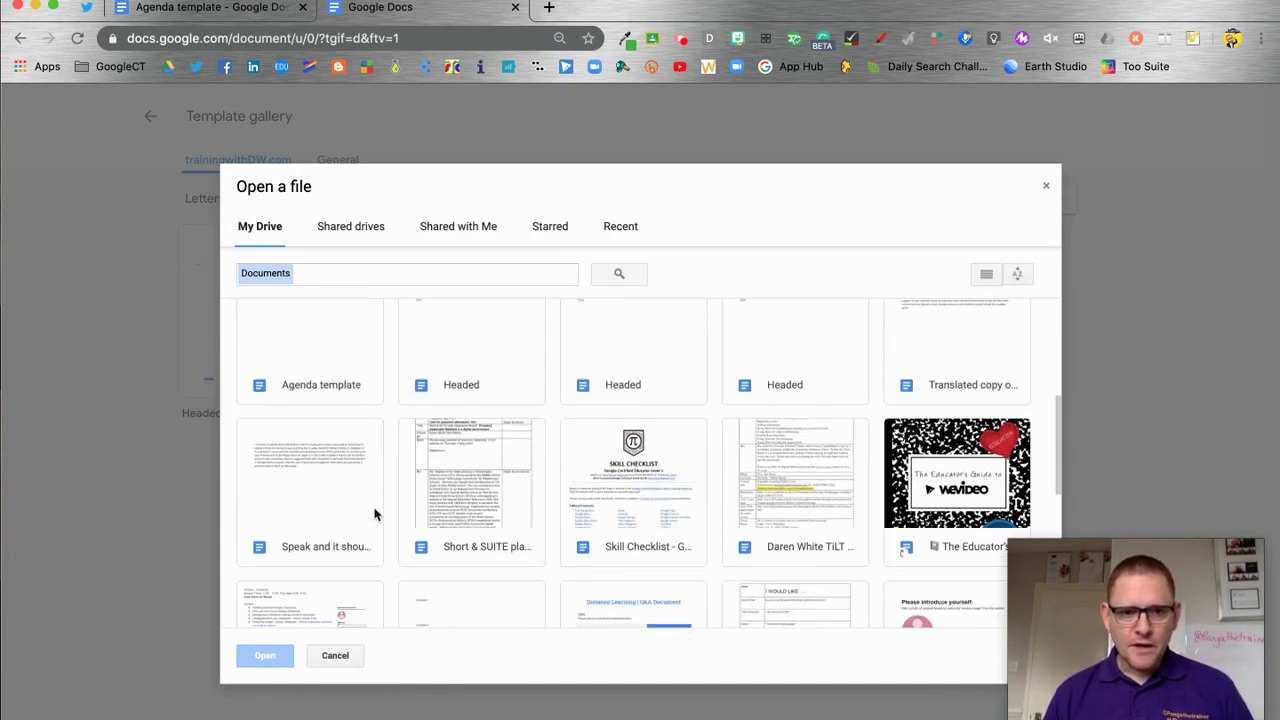
pyautogui.scroll(1, 321, 389)
pyautogui.click(321, 389)
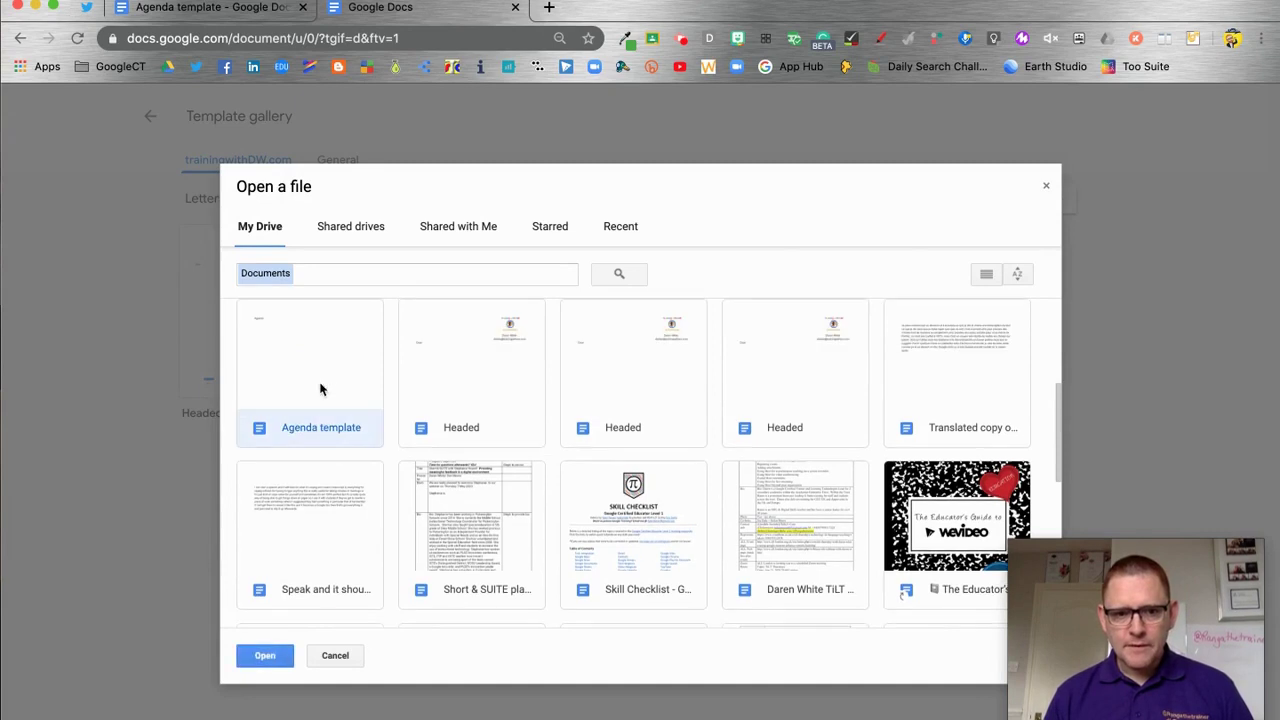
pyautogui.click(262, 660)
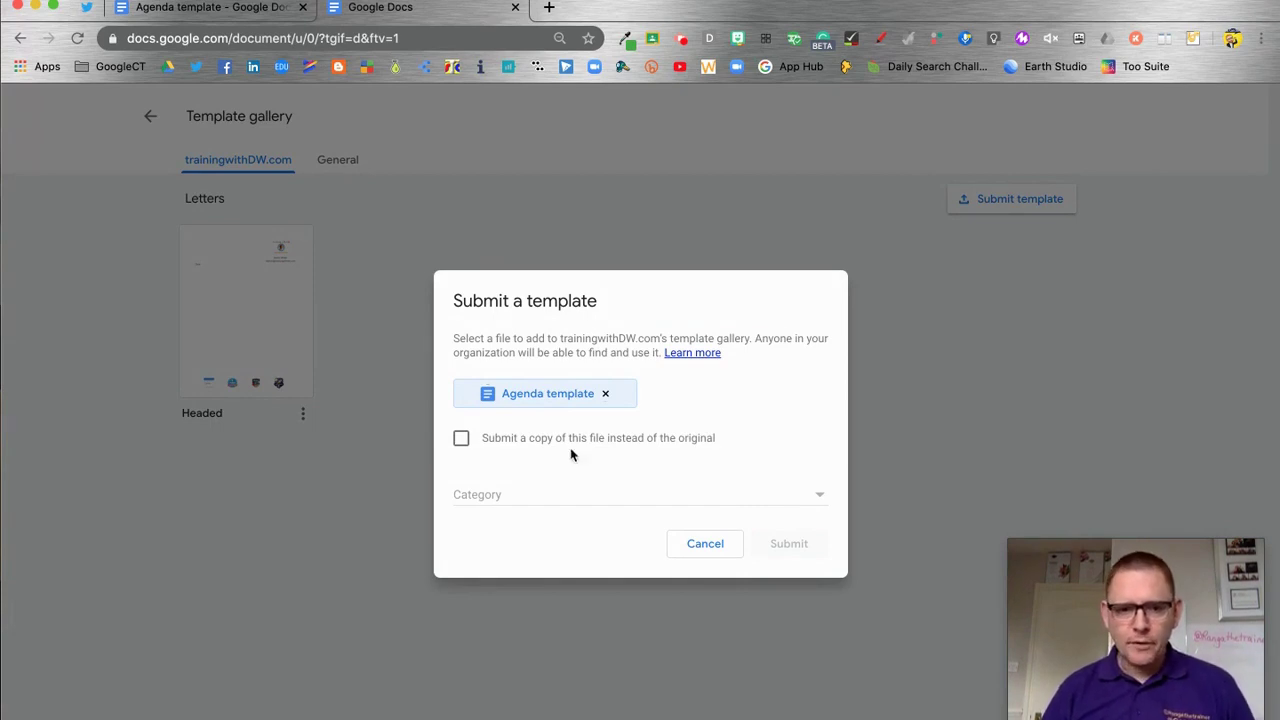
# Submit Agenda template under Calendars & schedules, then close the Google Docs tabs
pyautogui.click(606, 494)
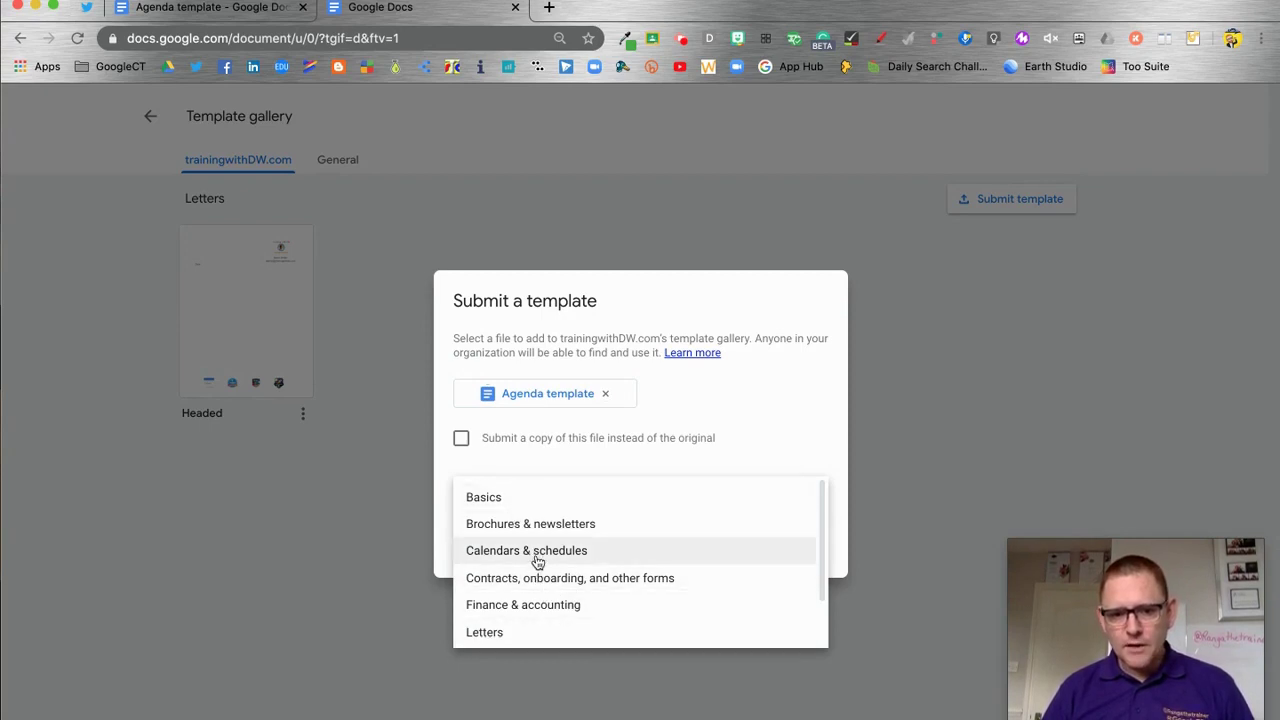
pyautogui.scroll(-2, 538, 565)
pyautogui.scroll(2, 541, 570)
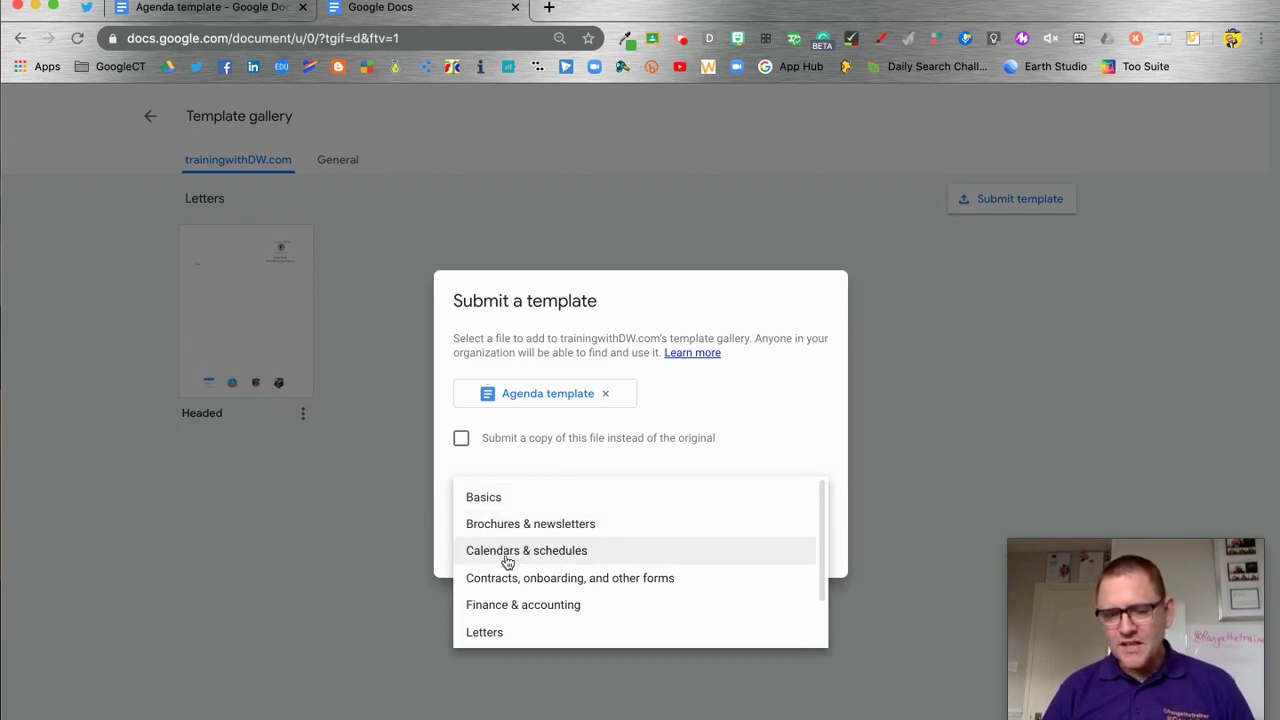
pyautogui.click(506, 551)
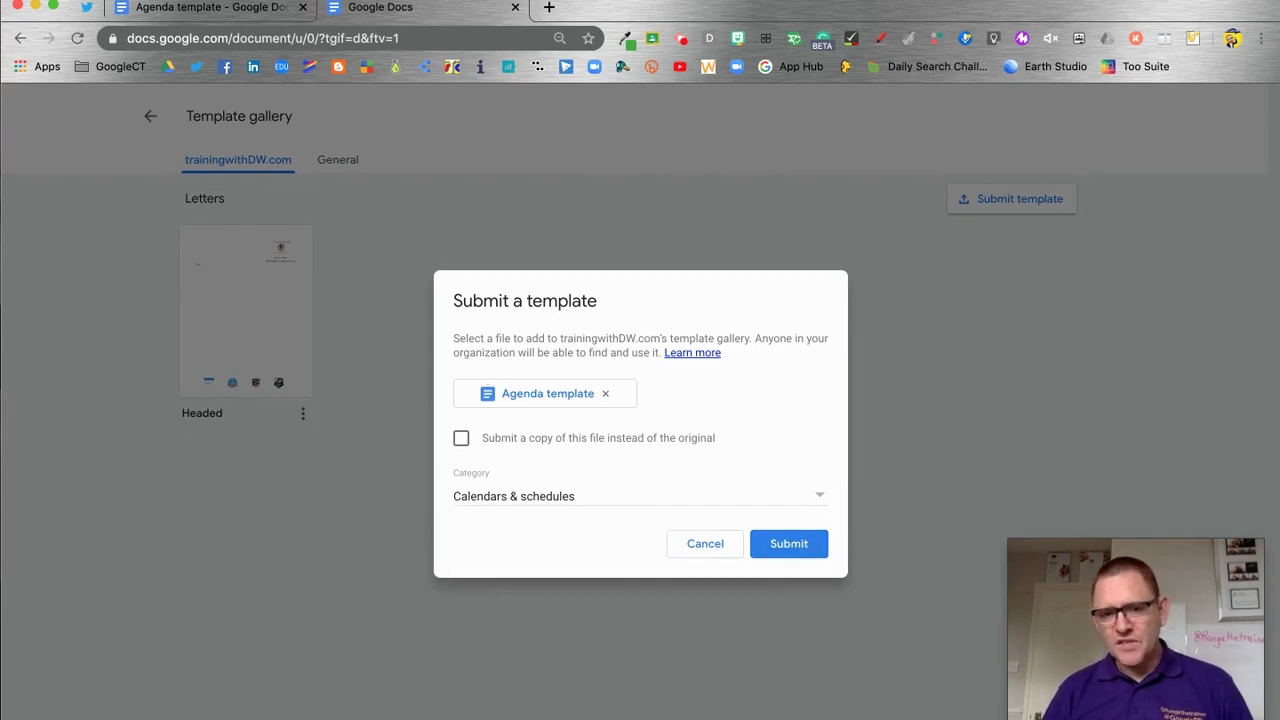
pyautogui.click(786, 547)
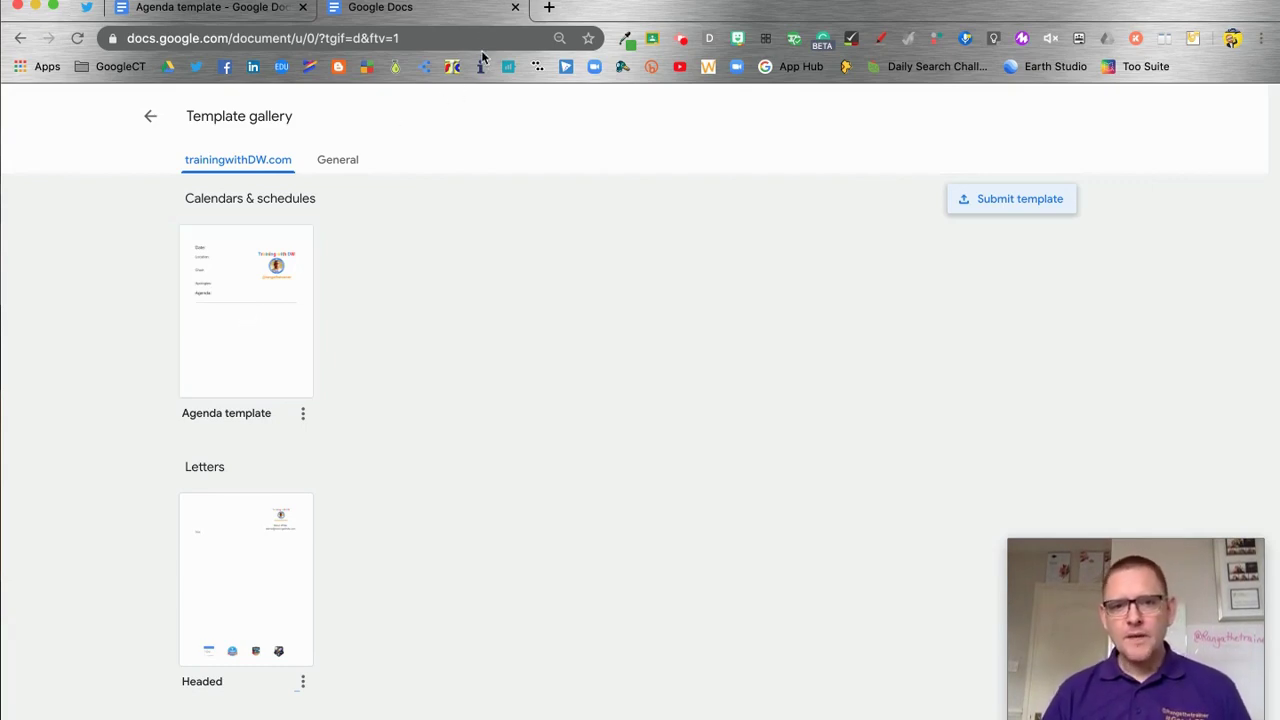
pyautogui.click(515, 8)
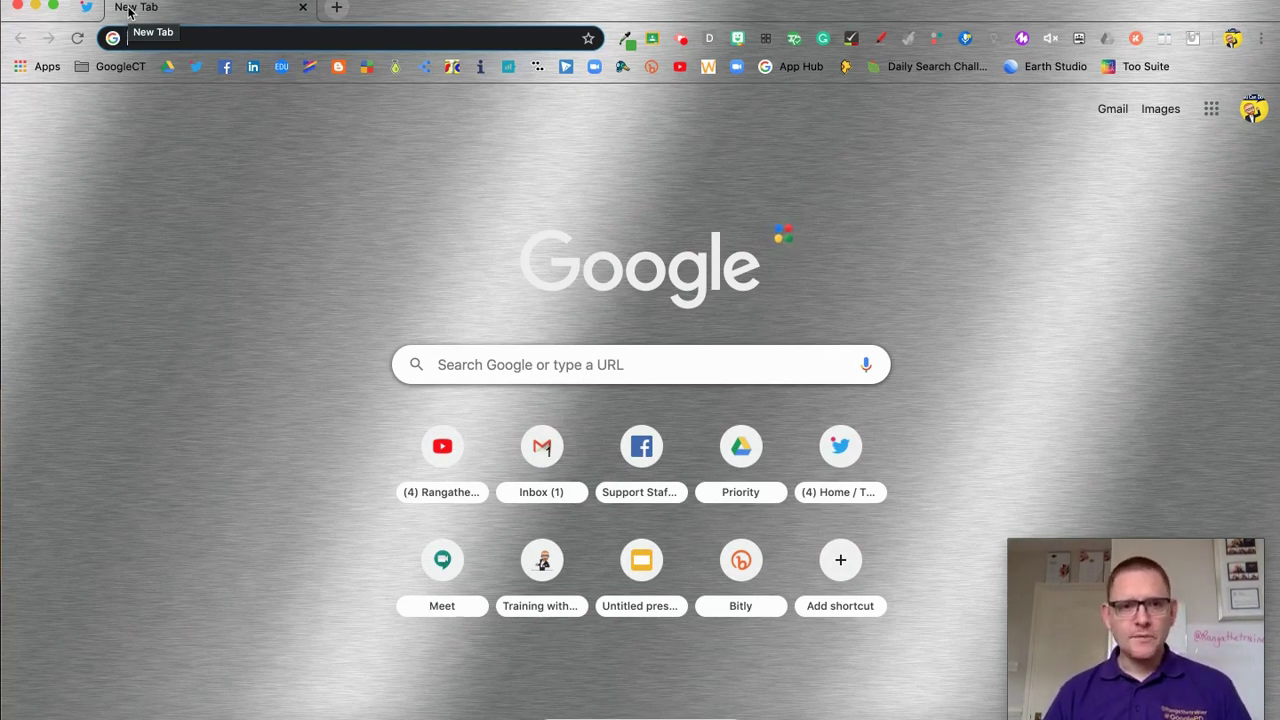
# Create a new blank Google Form with the forms.new shortcut
pyautogui.write('forms')
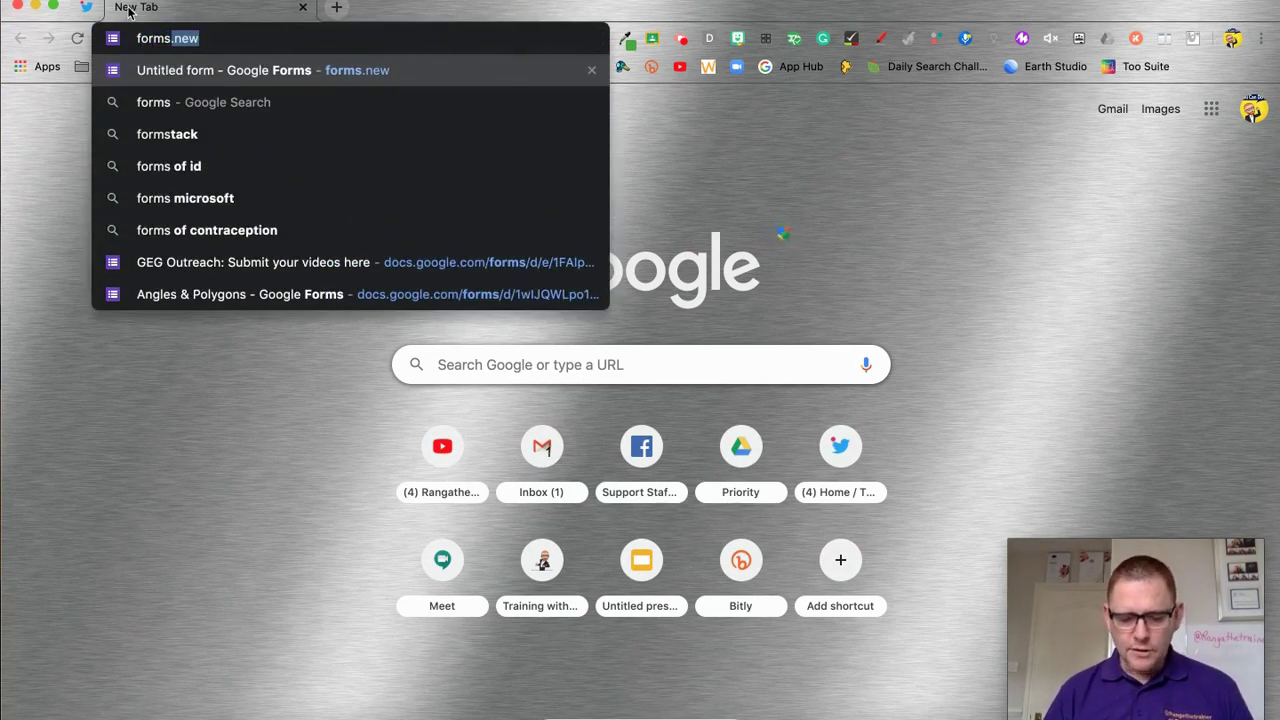
pyautogui.press('Return')
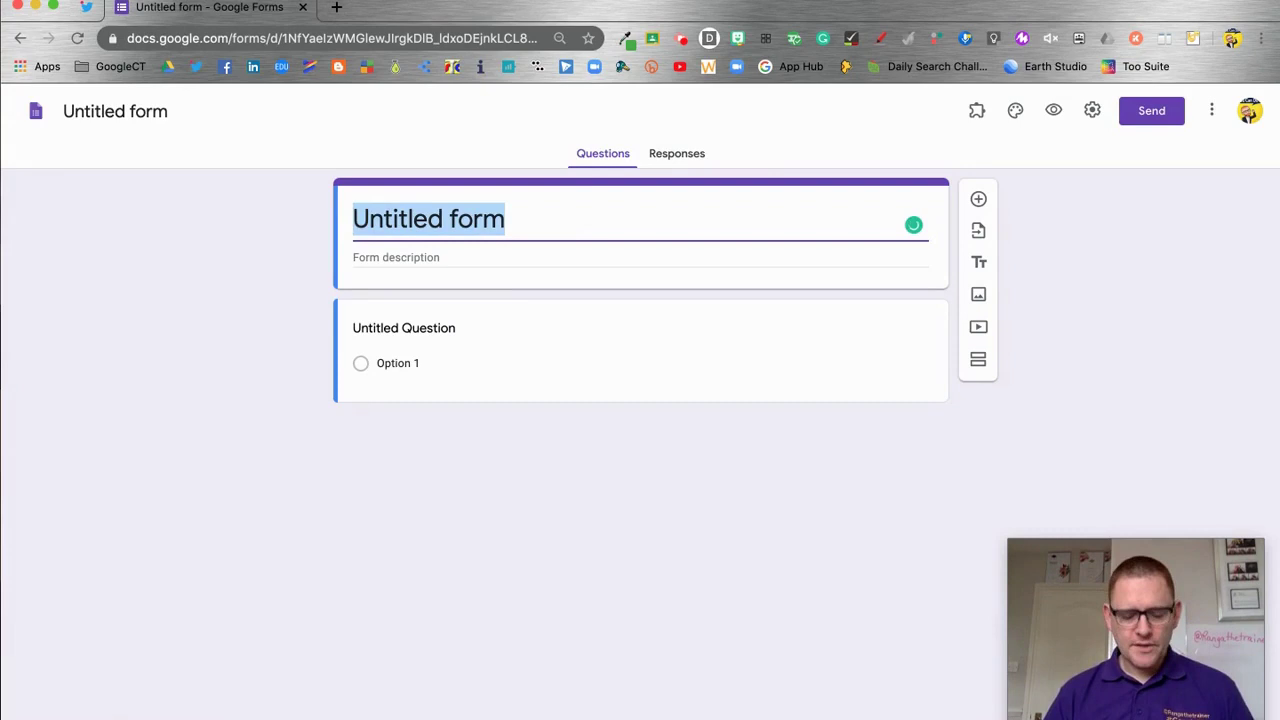
# Title the form 'Exit Ticket'
pyautogui.write('Q')
pyautogui.press('BackSpace')
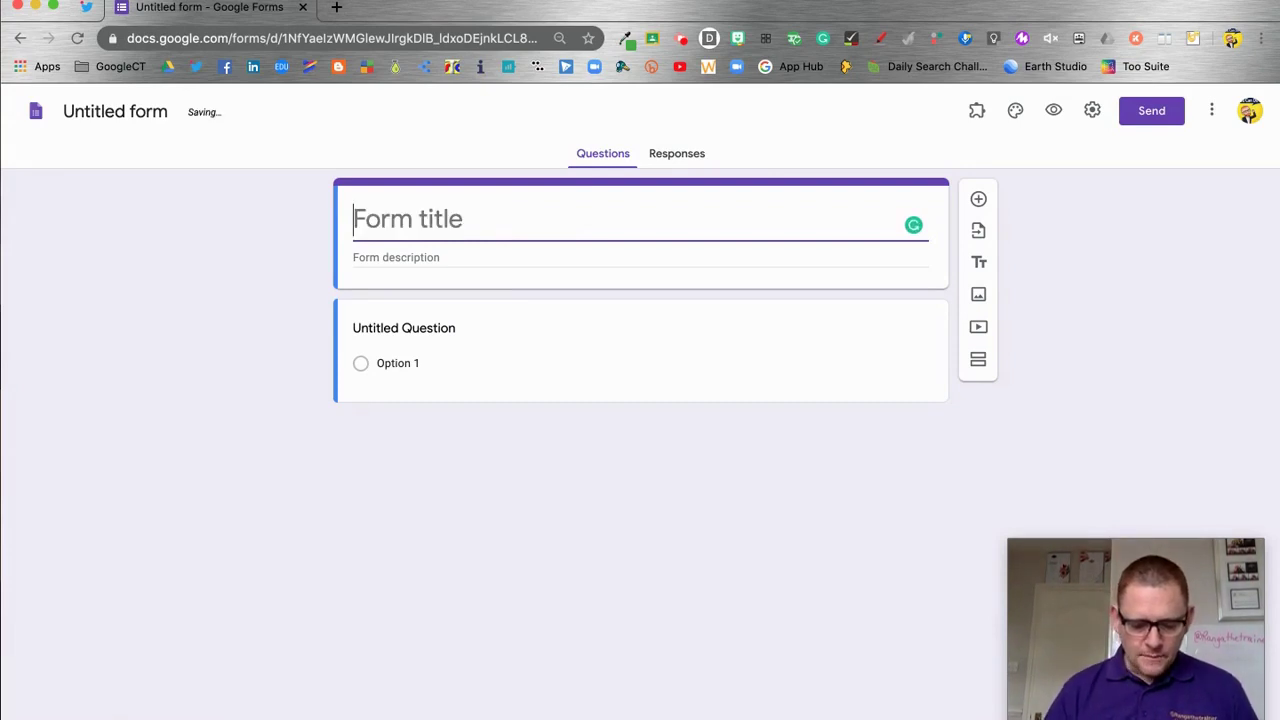
pyautogui.write('Exit Ticket')
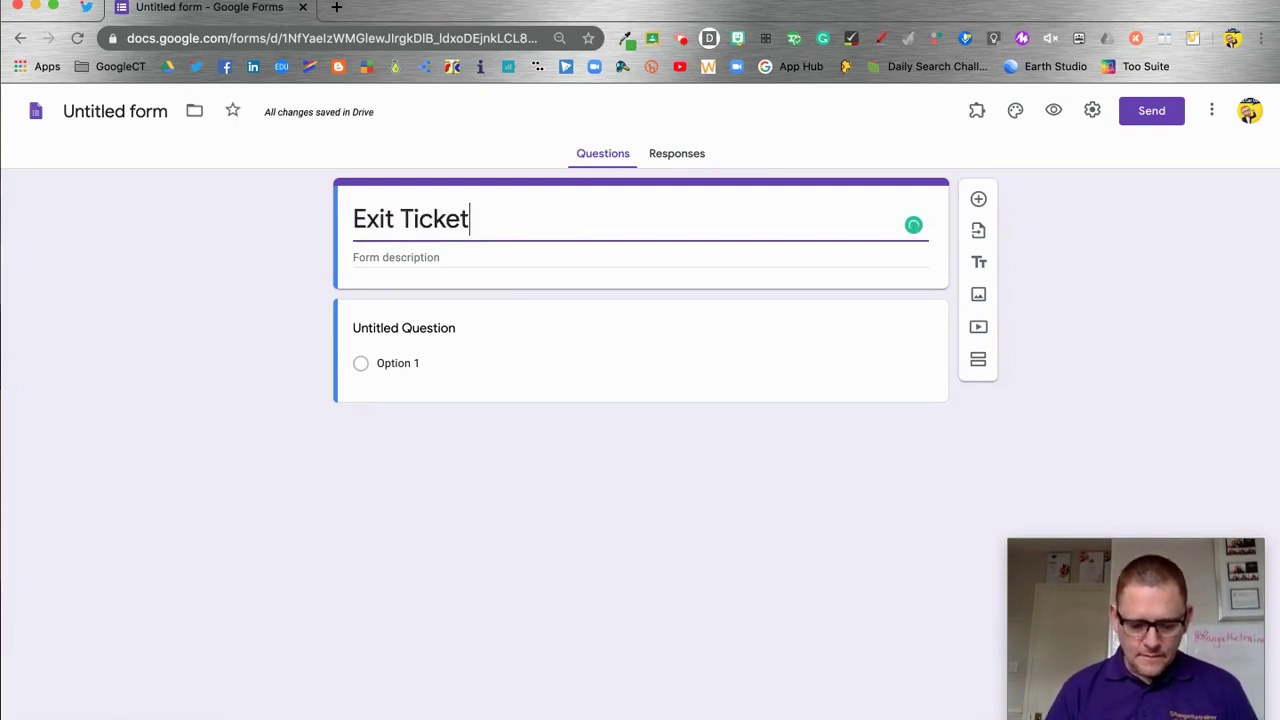
pyautogui.click(466, 328)
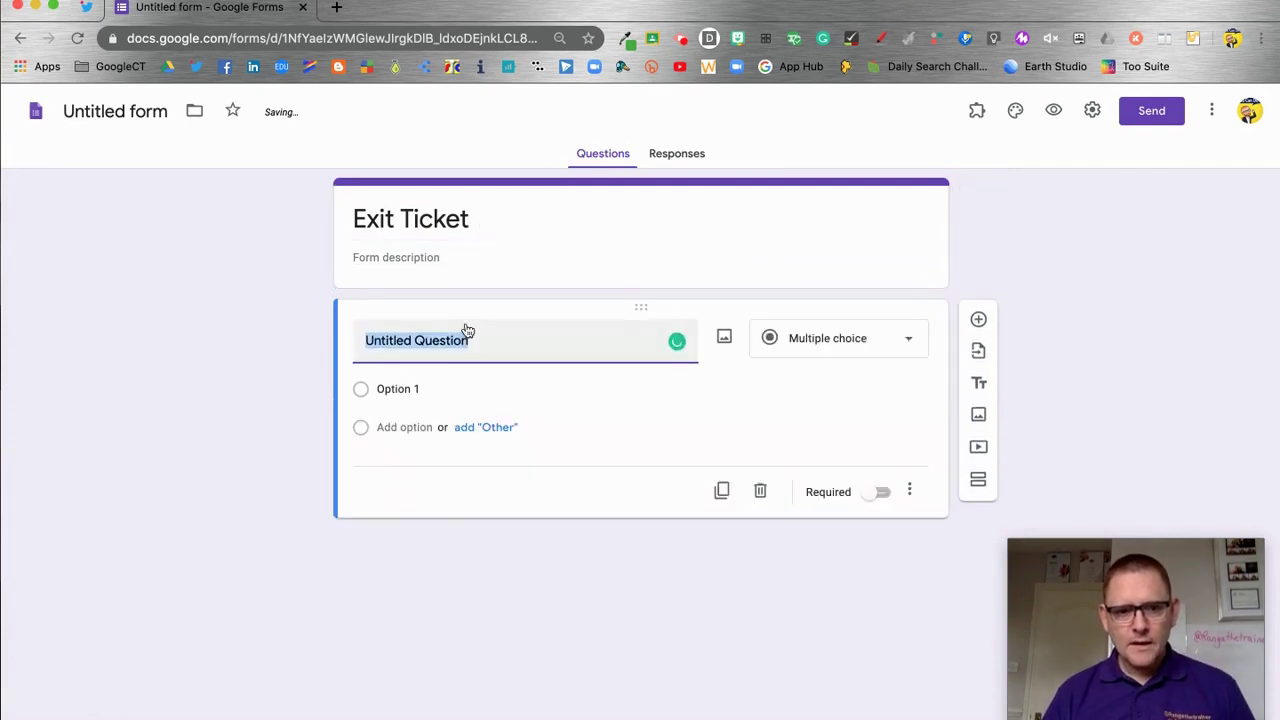
# In Settings, collect email addresses and limit responses to 1 per person
pyautogui.click(1092, 110)
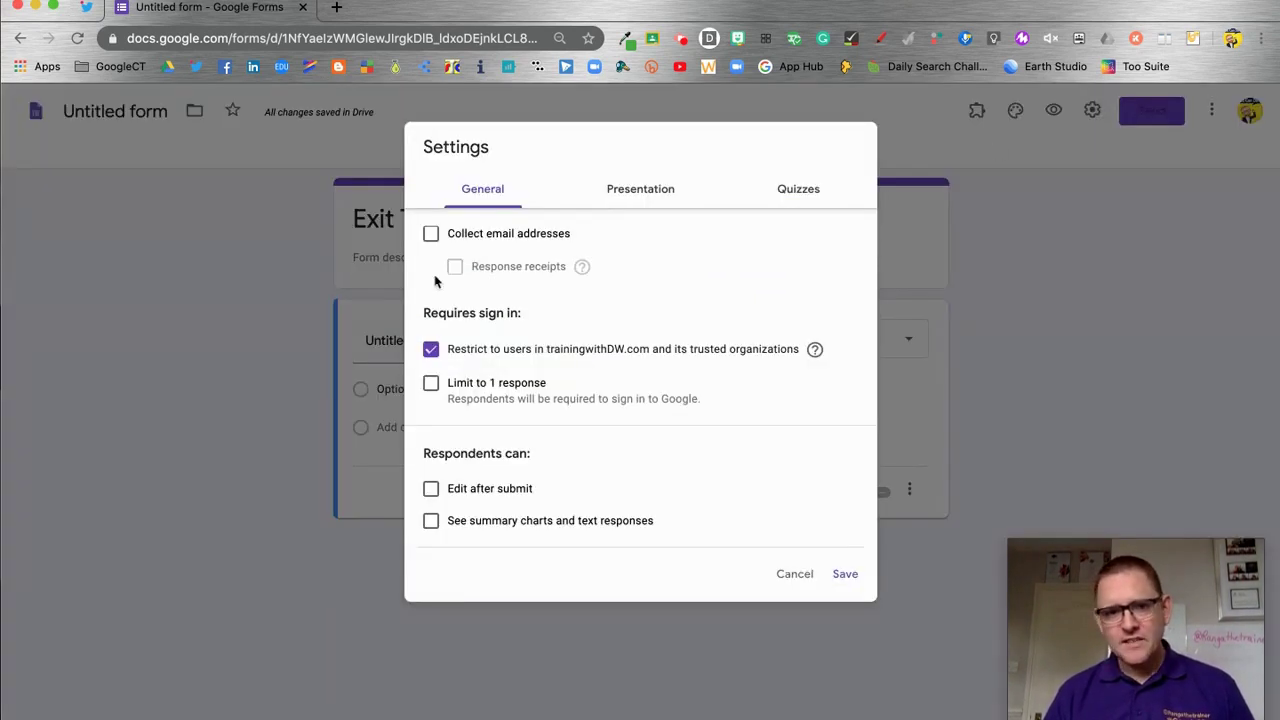
pyautogui.click(431, 234)
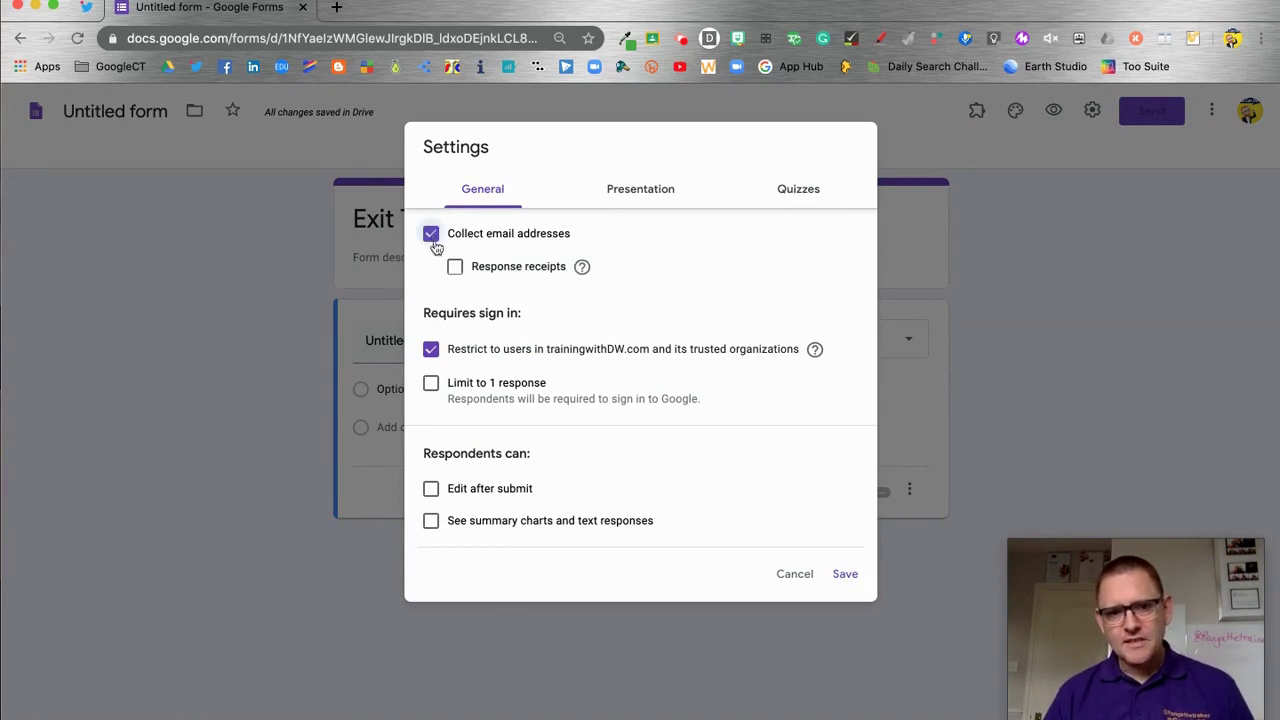
pyautogui.click(431, 385)
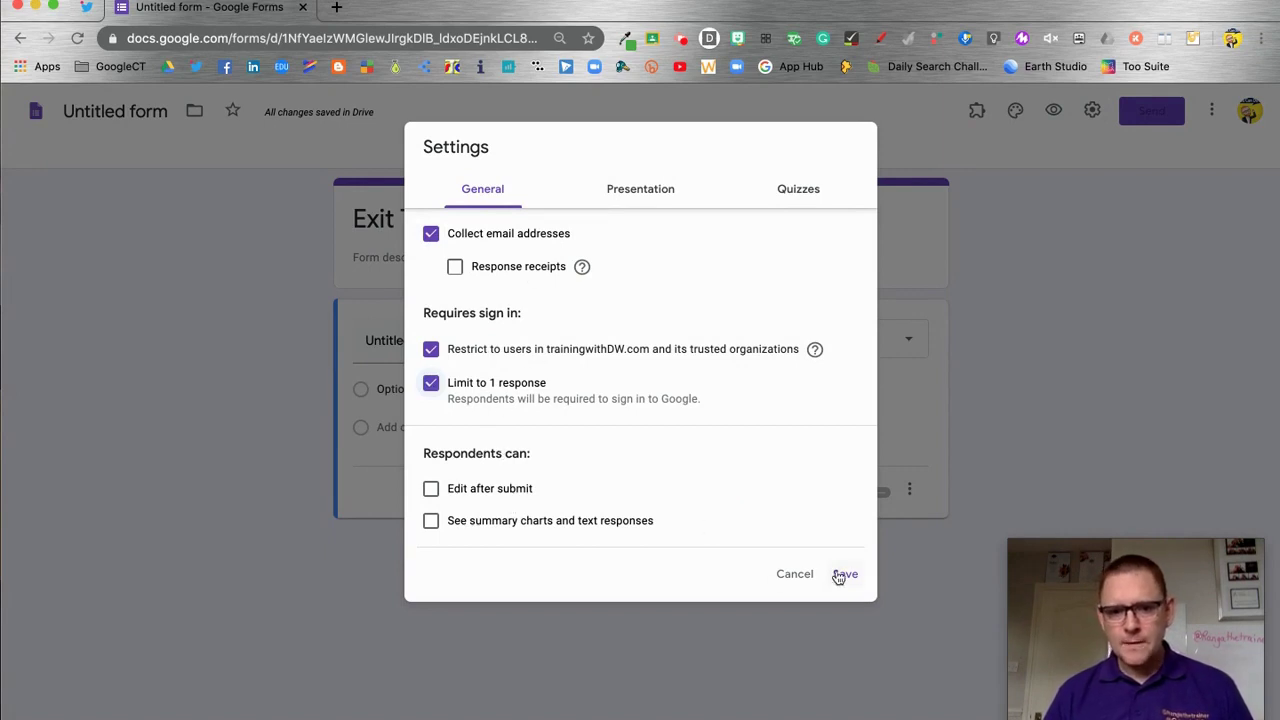
# Make the form a quiz that hides correct answers, and save the settings
pyautogui.click(795, 190)
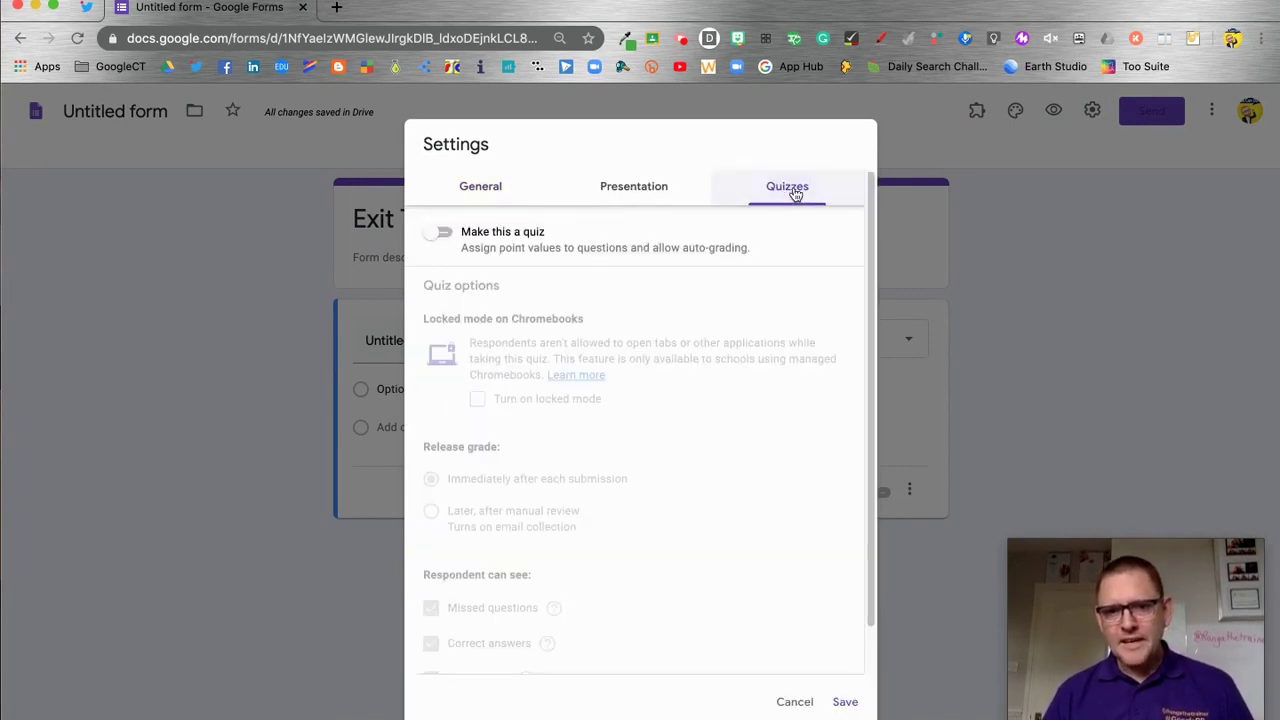
pyautogui.click(441, 233)
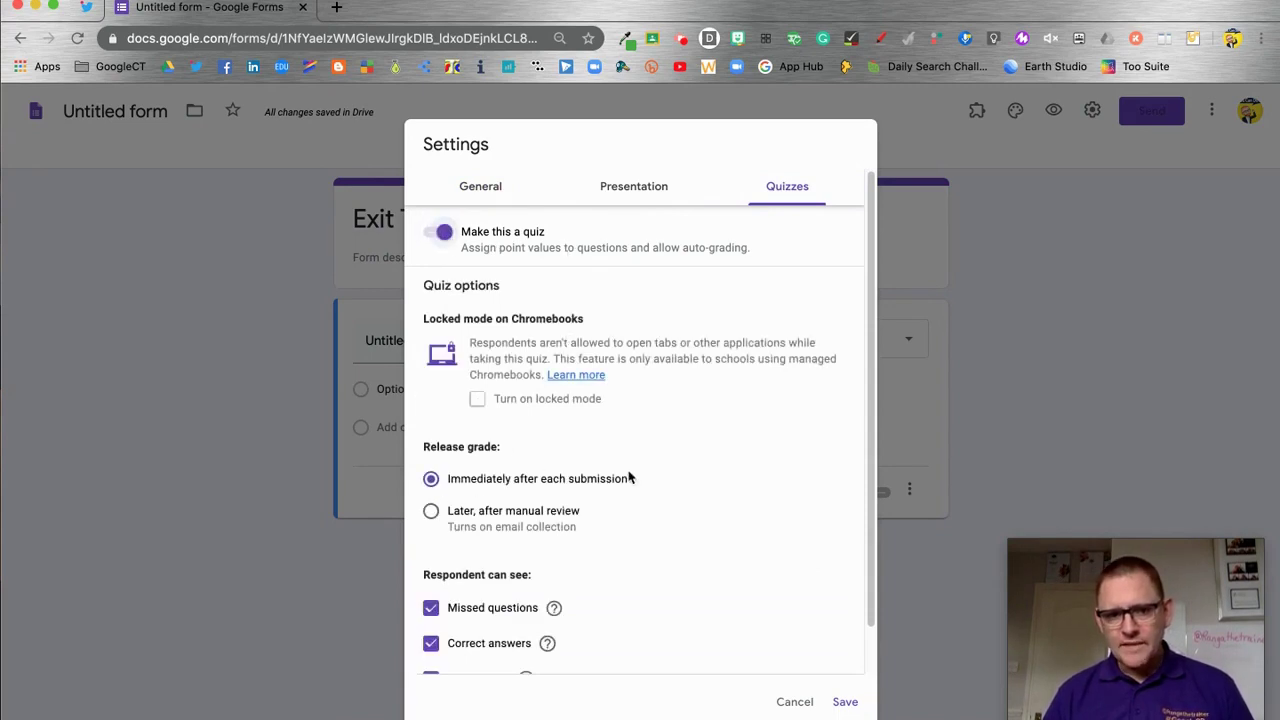
pyautogui.scroll(-1, 666, 477)
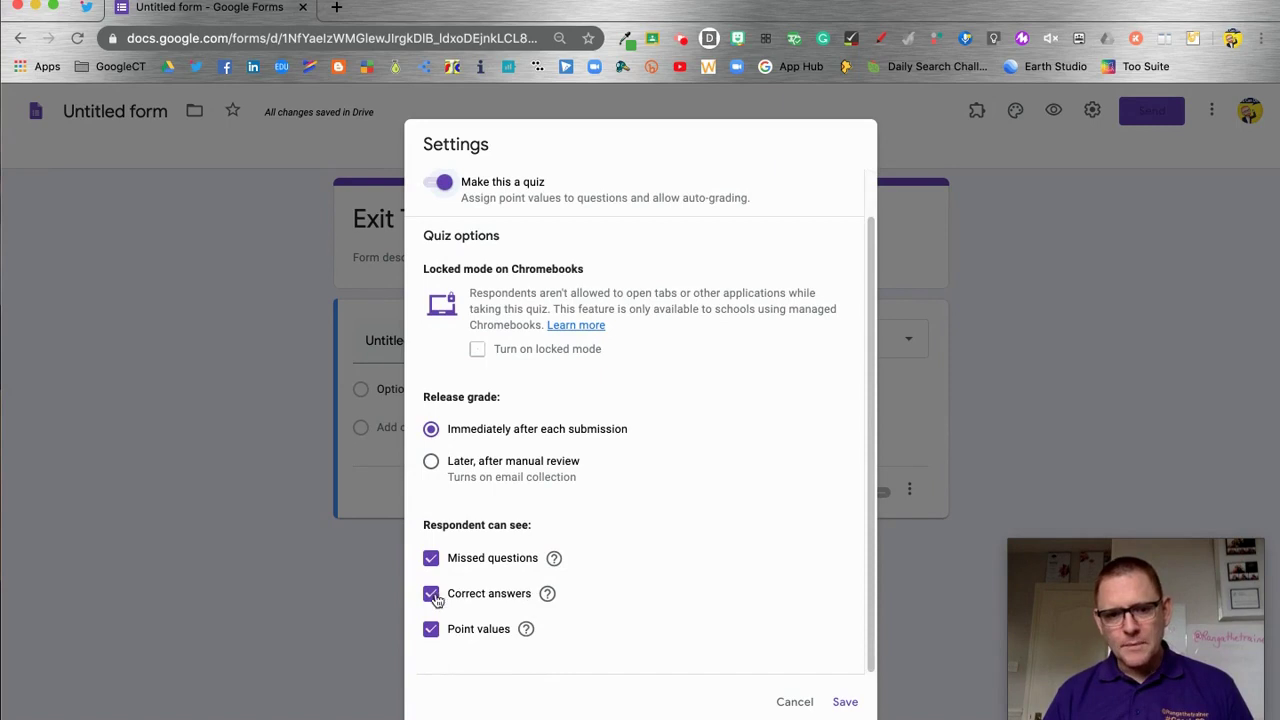
pyautogui.click(486, 594)
pyautogui.click(845, 701)
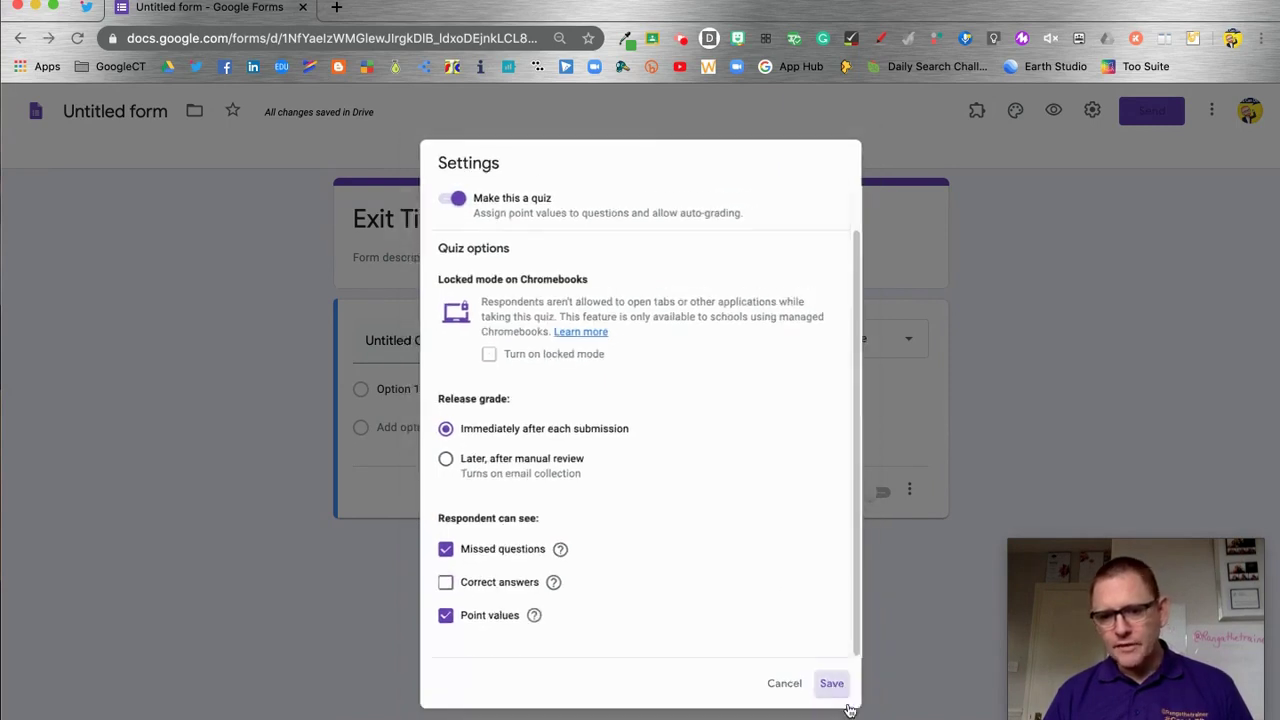
# Rename the first question 'Your name' and make it required
pyautogui.click(475, 373)
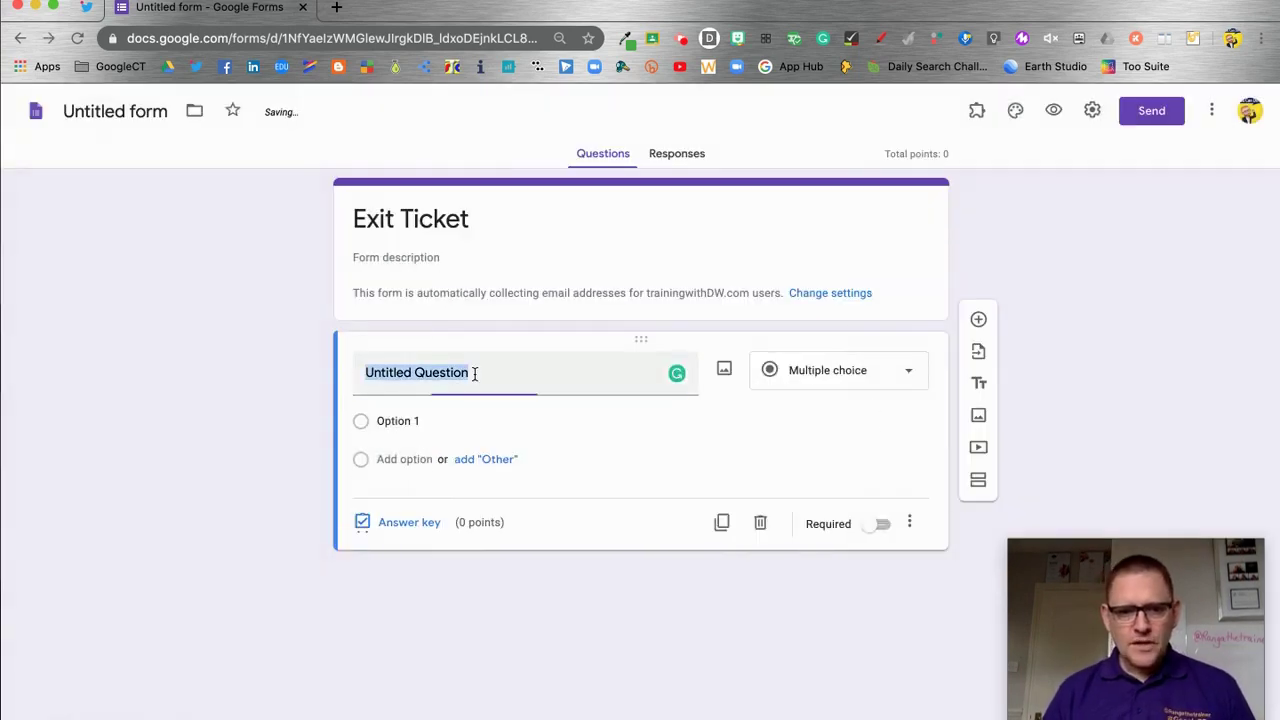
pyautogui.write('You')
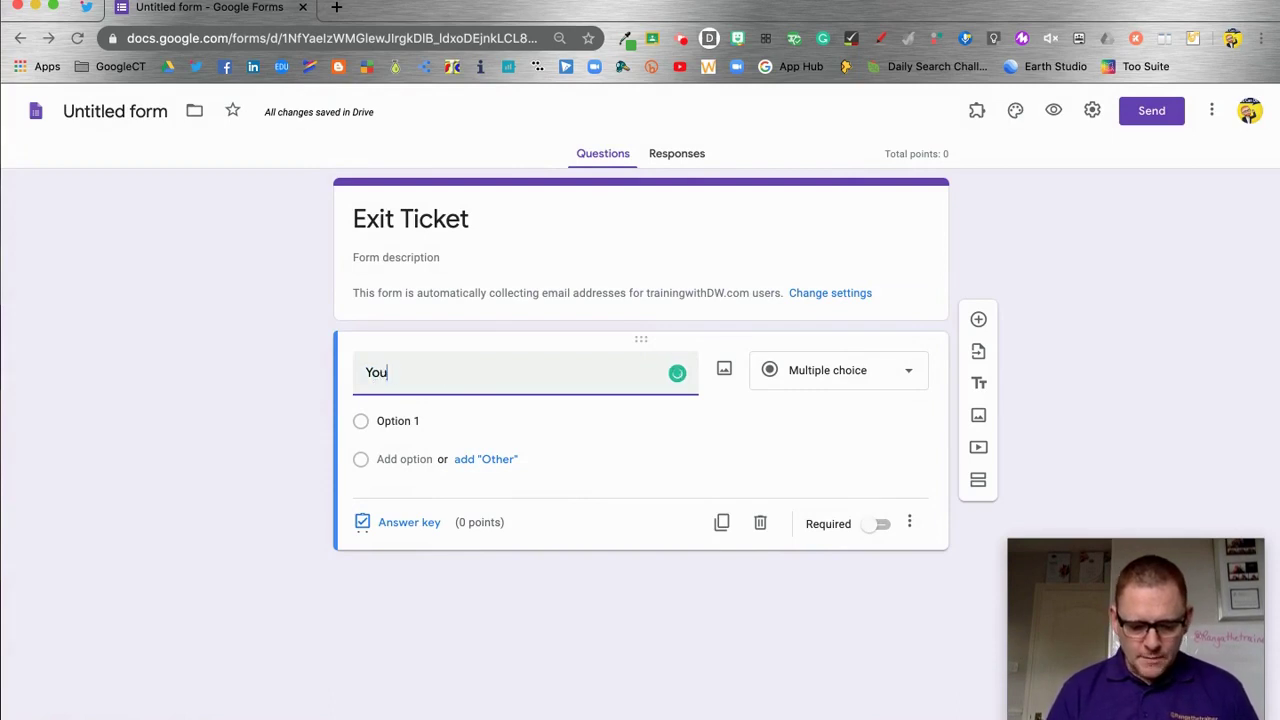
pyautogui.write('r name')
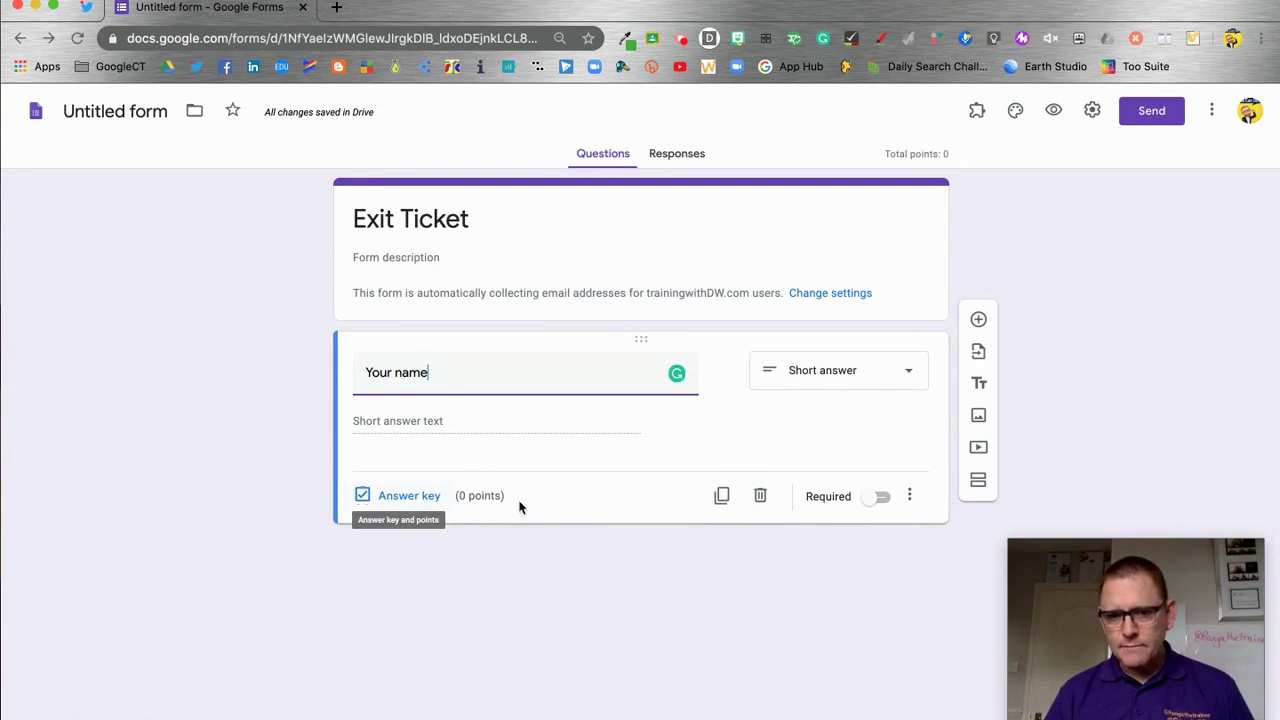
pyautogui.click(880, 496)
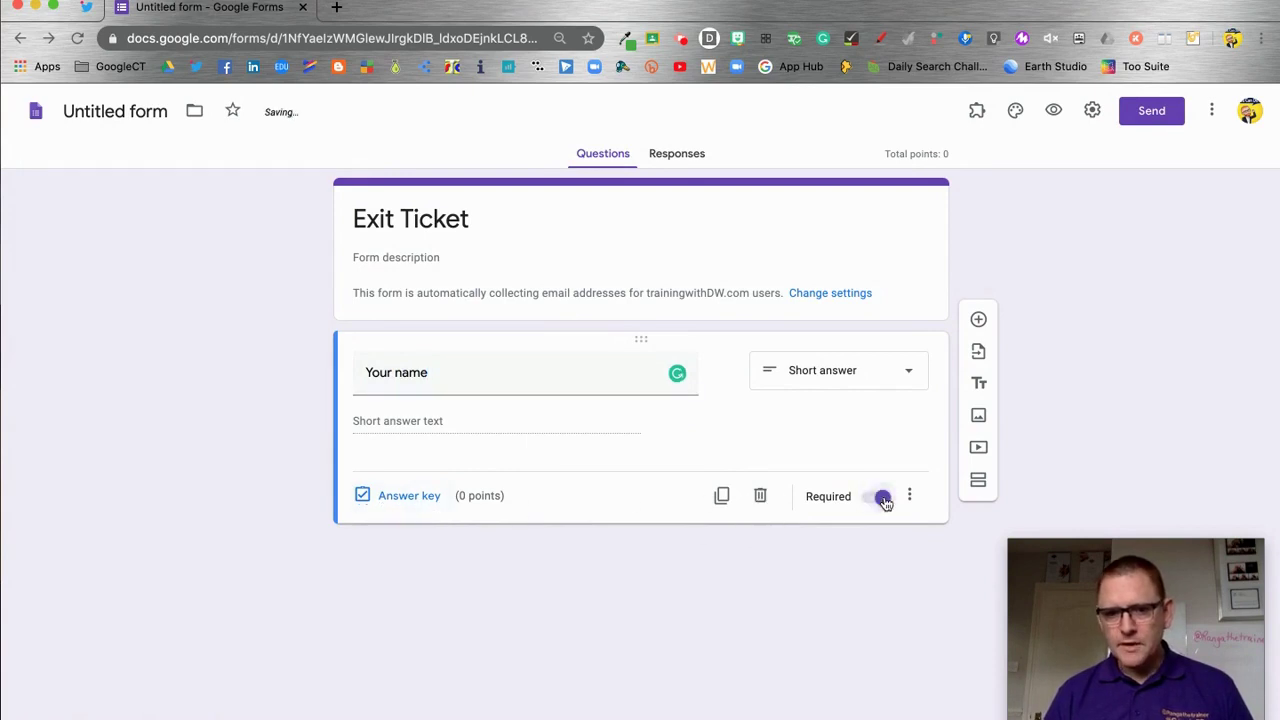
# Add a question asking 'What was the key focus of the lesson?'
pyautogui.click(978, 320)
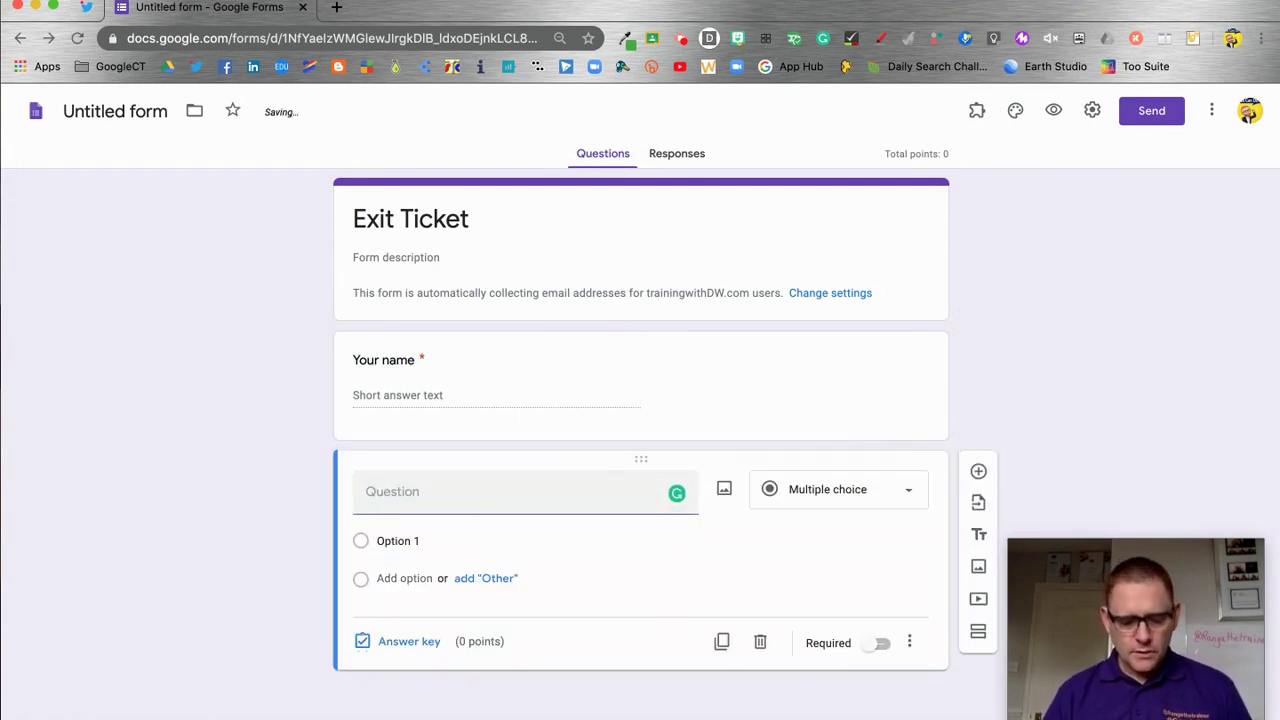
pyautogui.write('Wha')
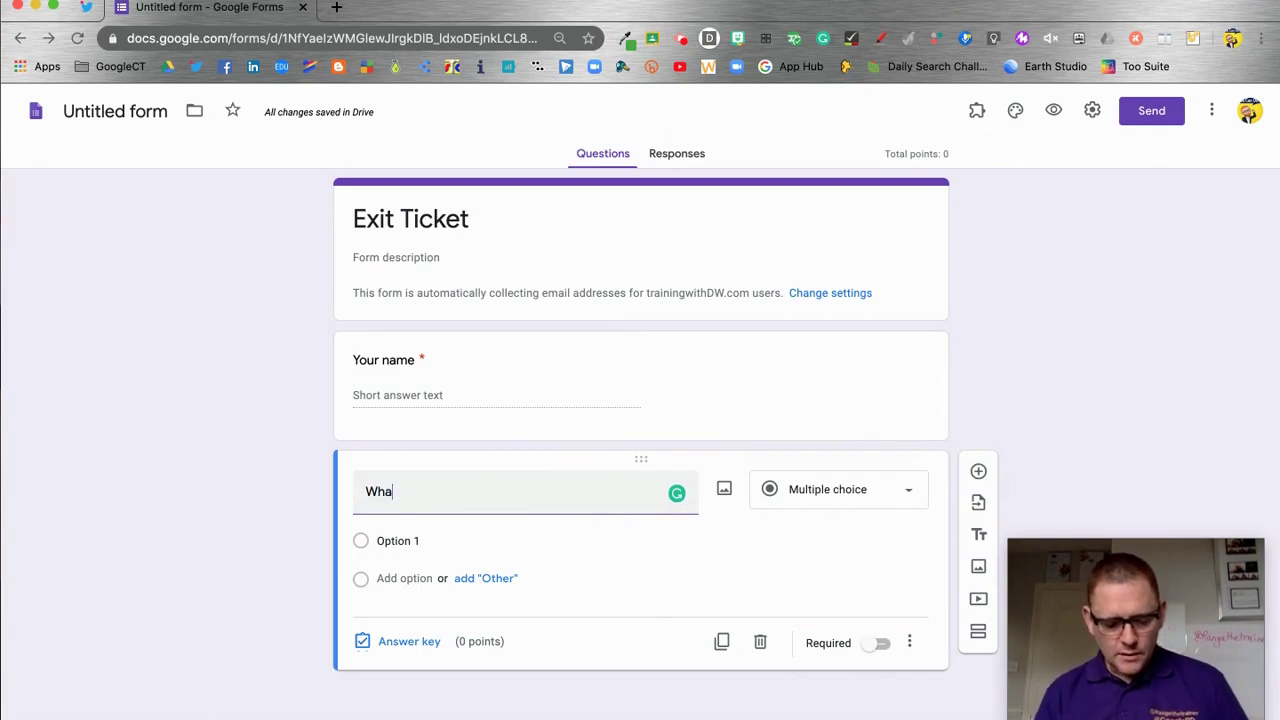
pyautogui.write('t was the key focus of')
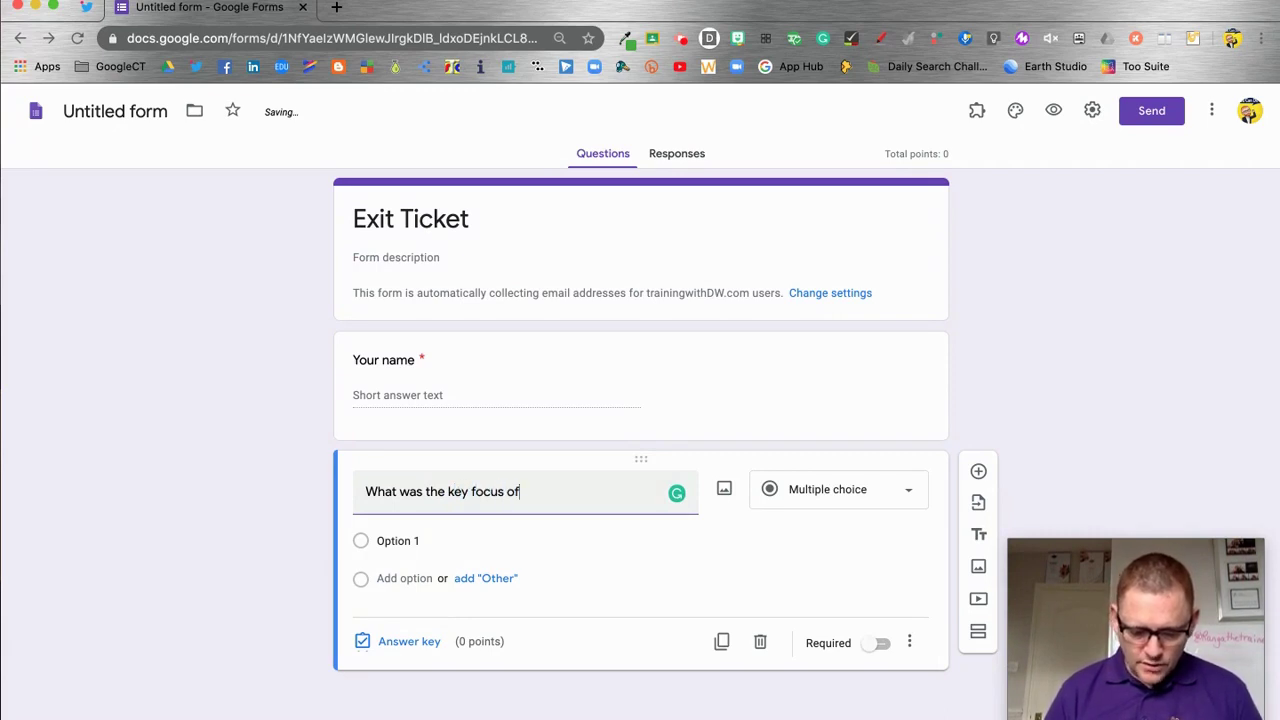
pyautogui.write('lesson?')
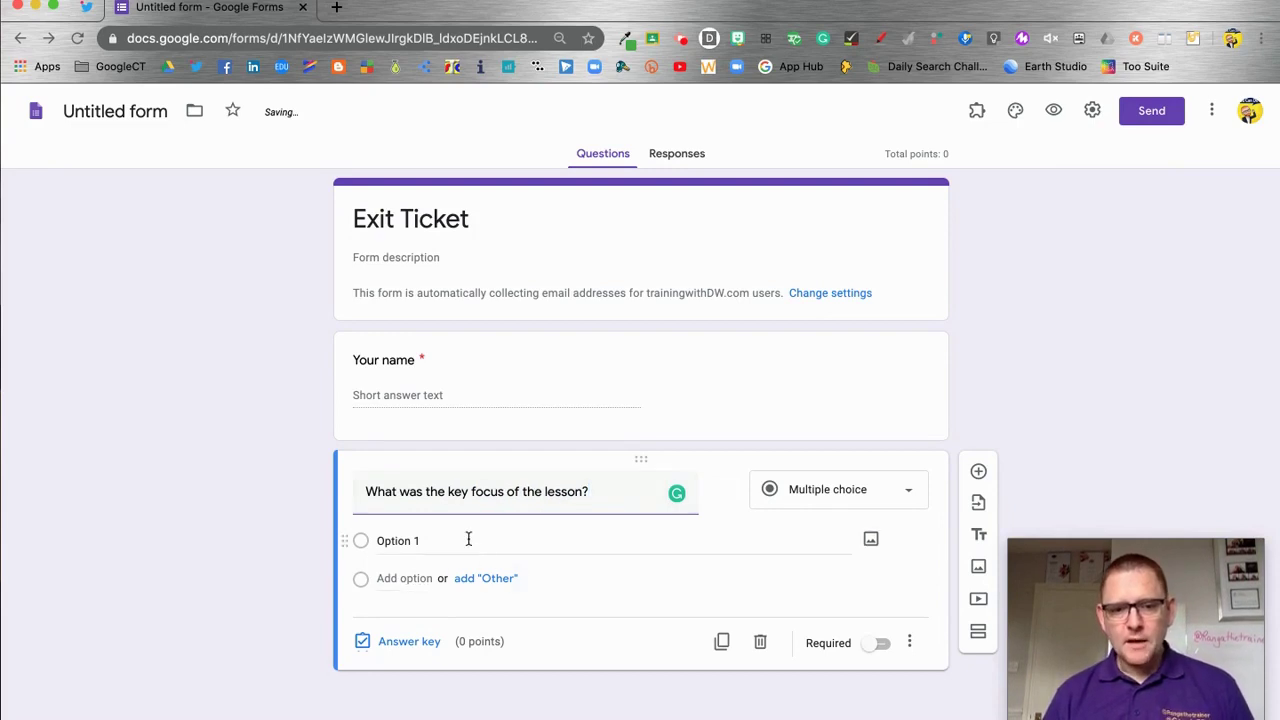
# Enter answer choices Gravity, Lunar cycles and The Moon, and mark the question required
pyautogui.click(434, 540)
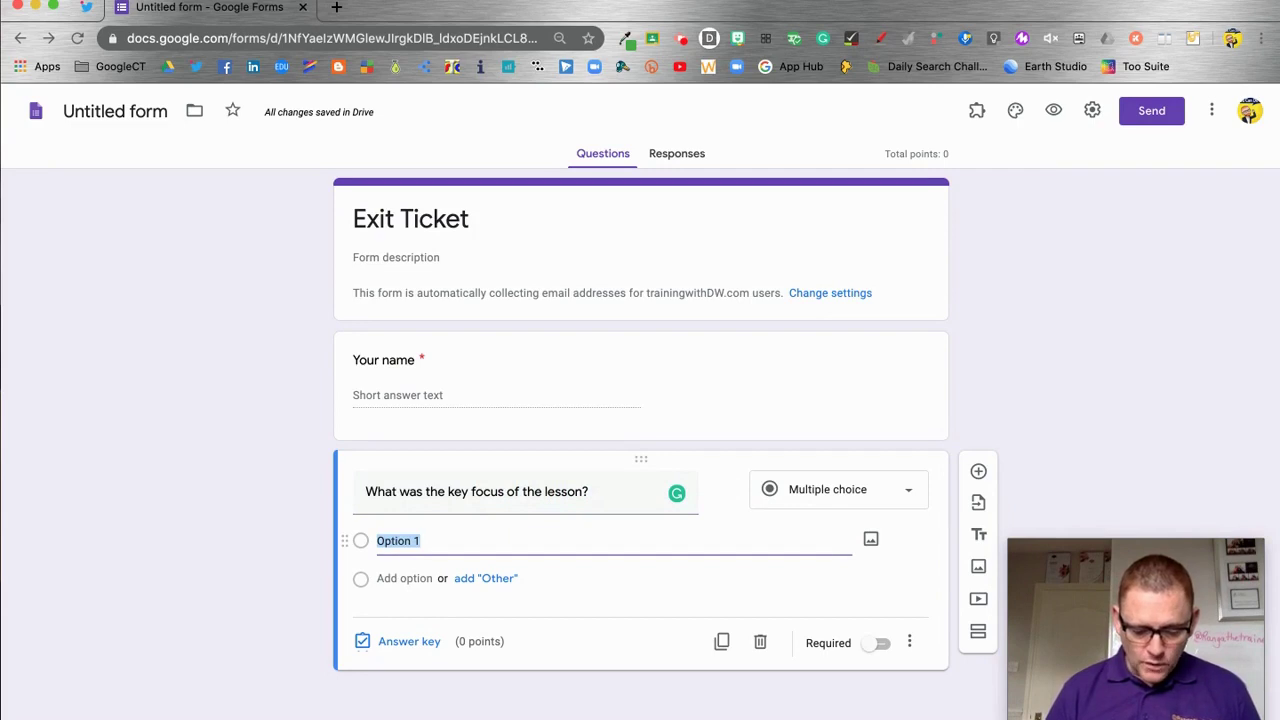
pyautogui.write('Gravity')
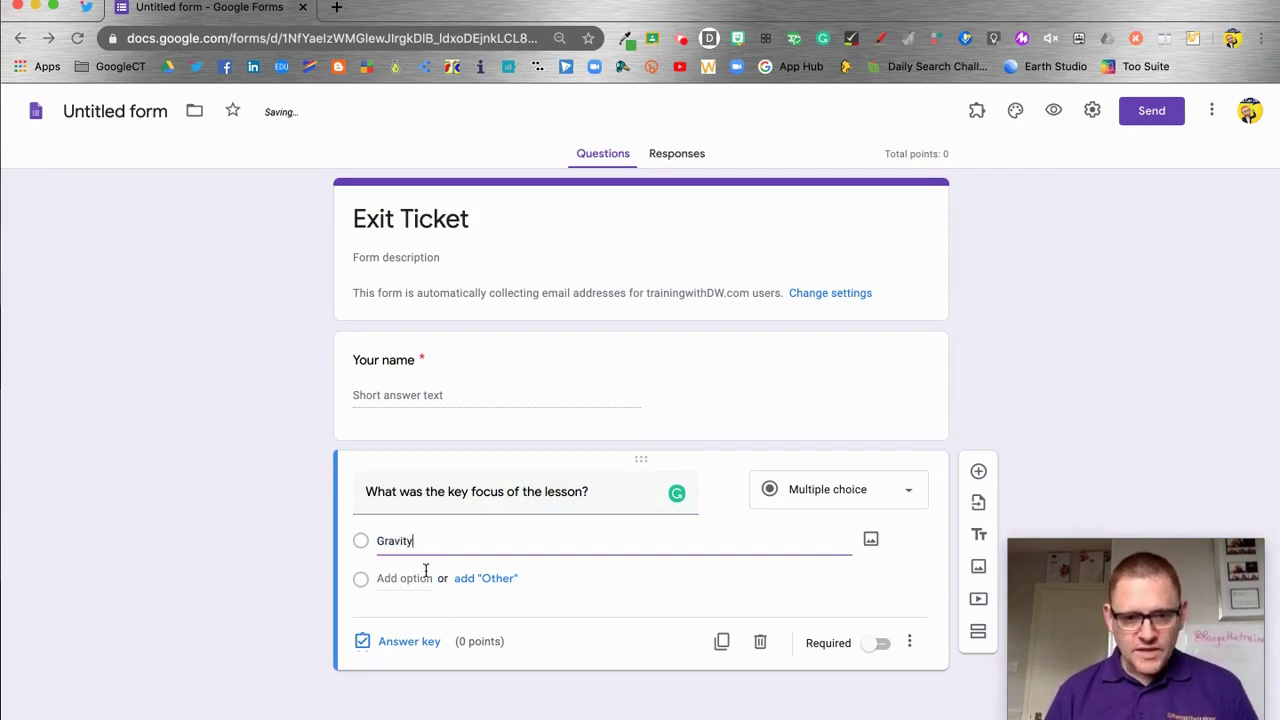
pyautogui.click(425, 570)
pyautogui.write('Lun')
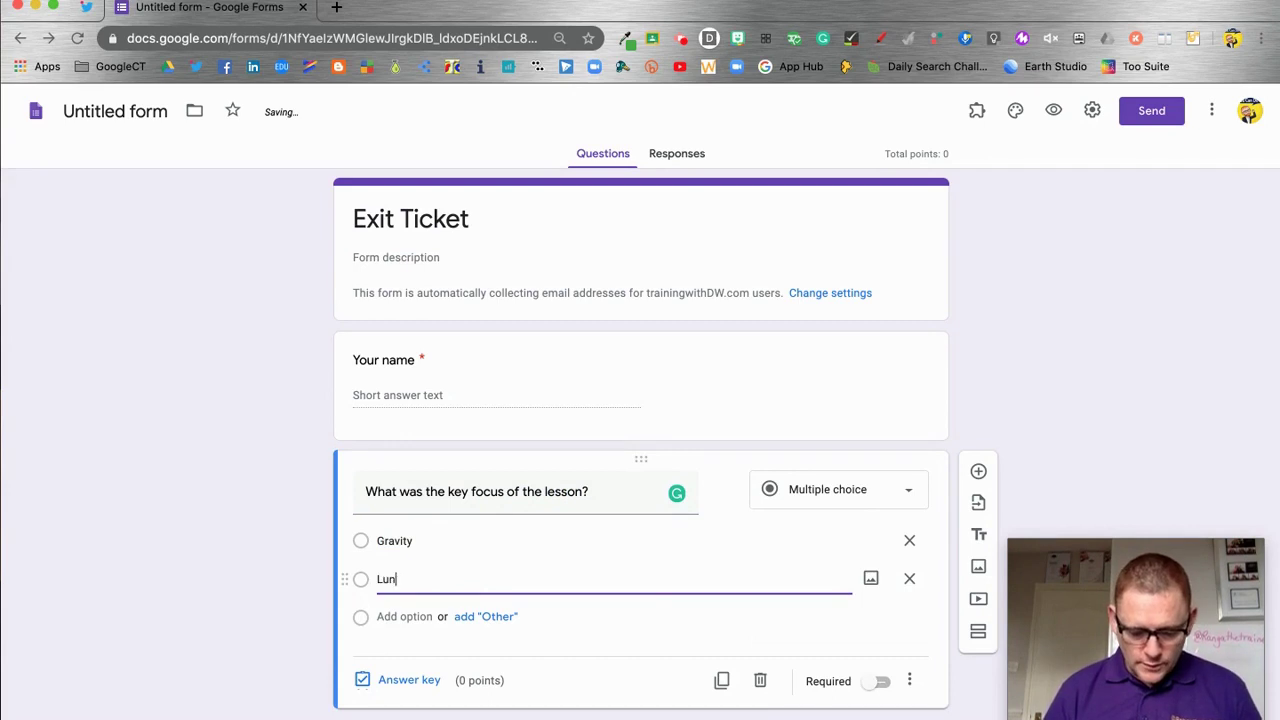
pyautogui.write('r cycles')
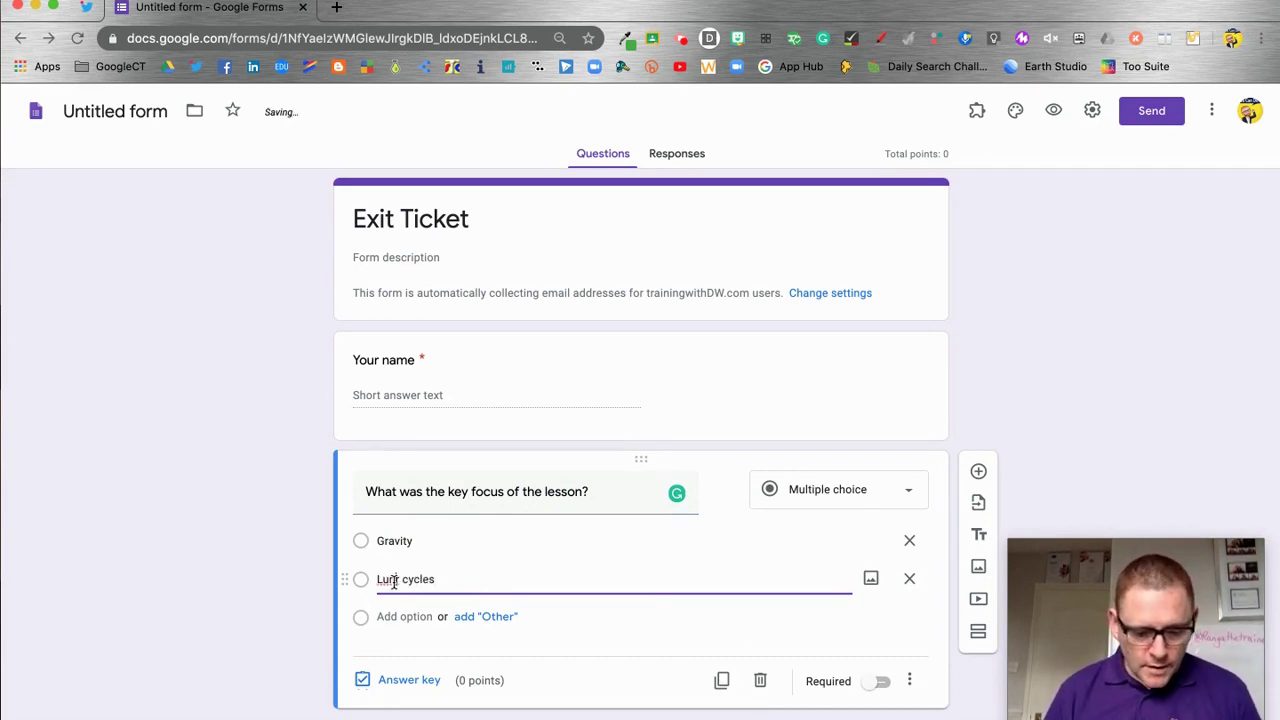
pyautogui.click(393, 580)
pyautogui.write('a')
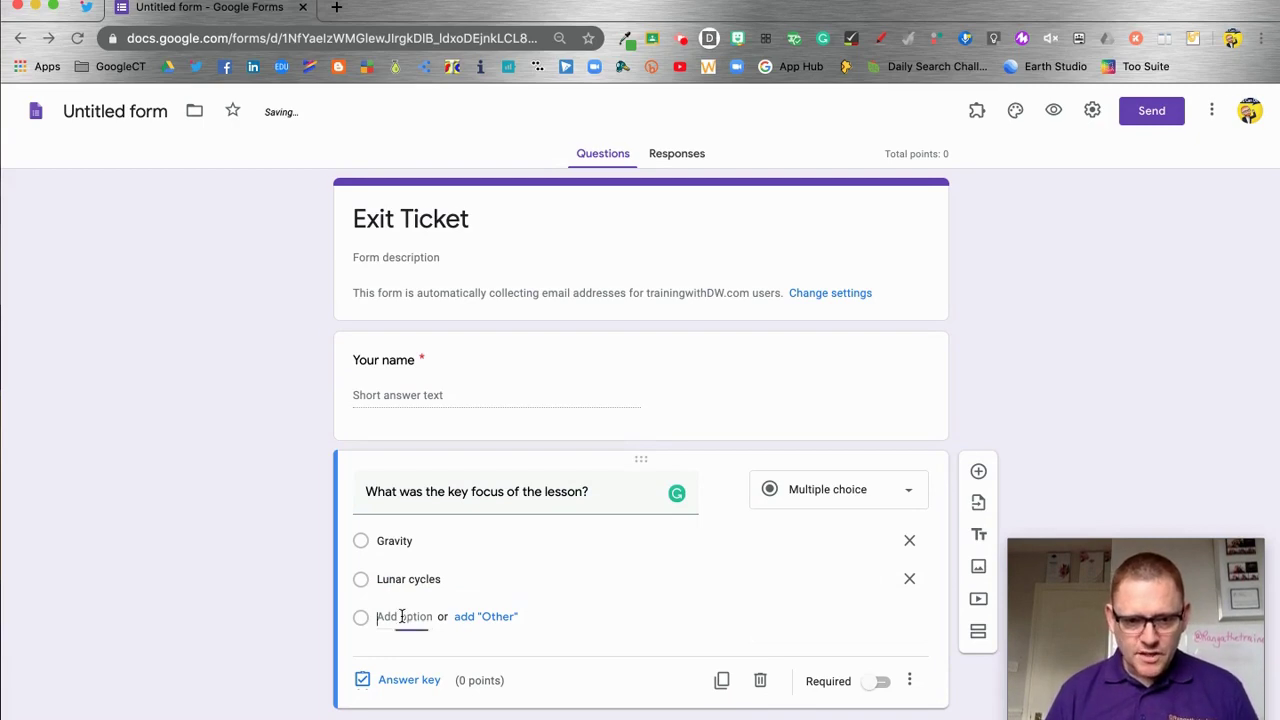
pyautogui.click(401, 616)
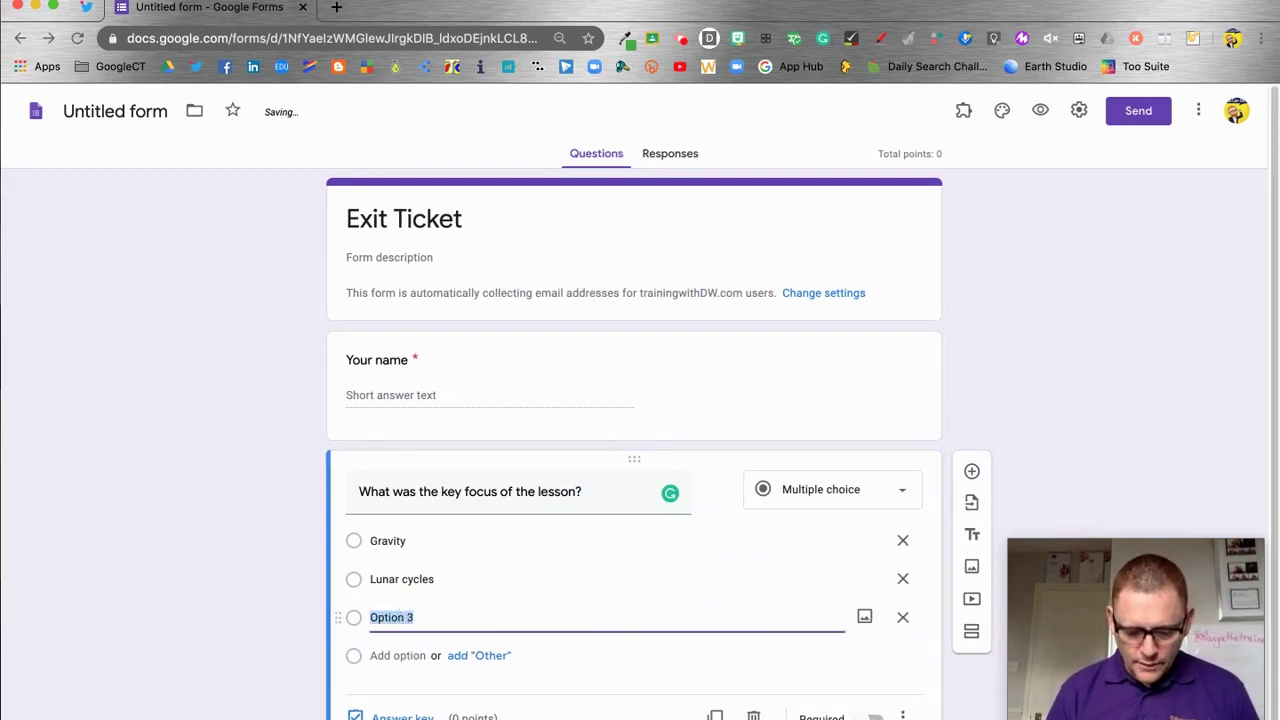
pyautogui.write('The Moon')
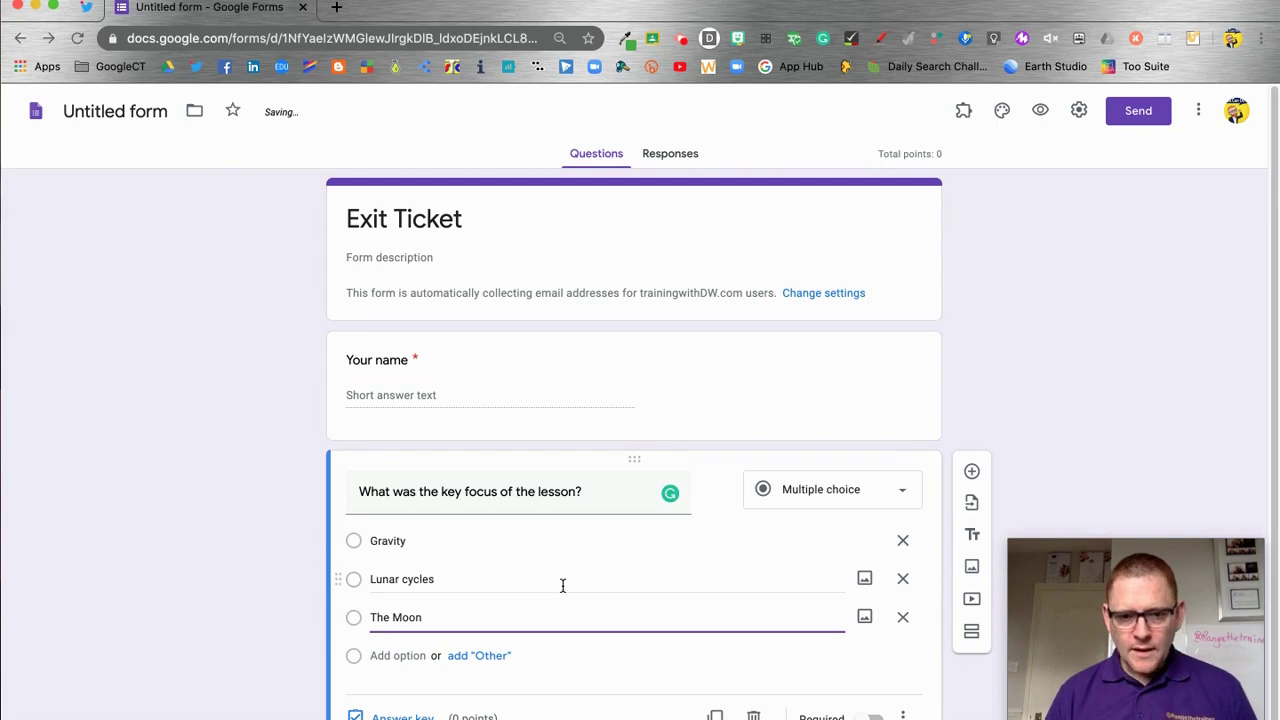
pyautogui.click(876, 716)
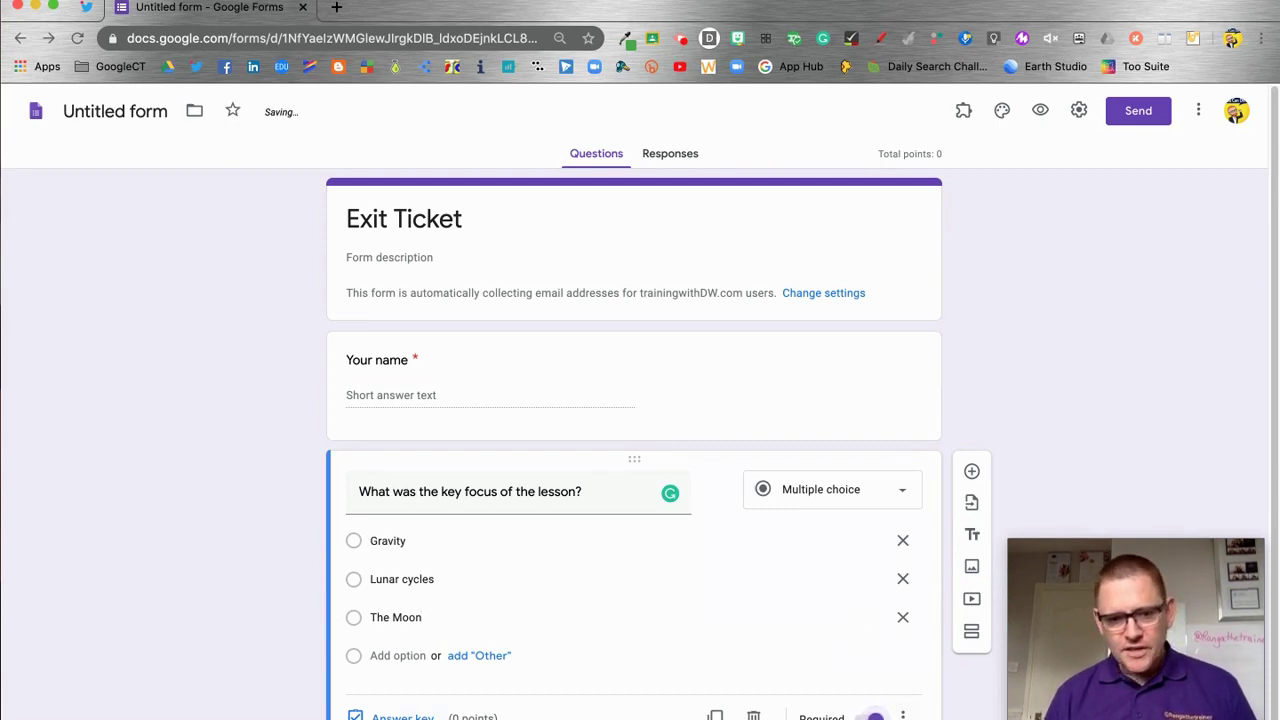
# In the answer key, mark Lunar cycles as correct and worth 1 point
pyautogui.click(402, 716)
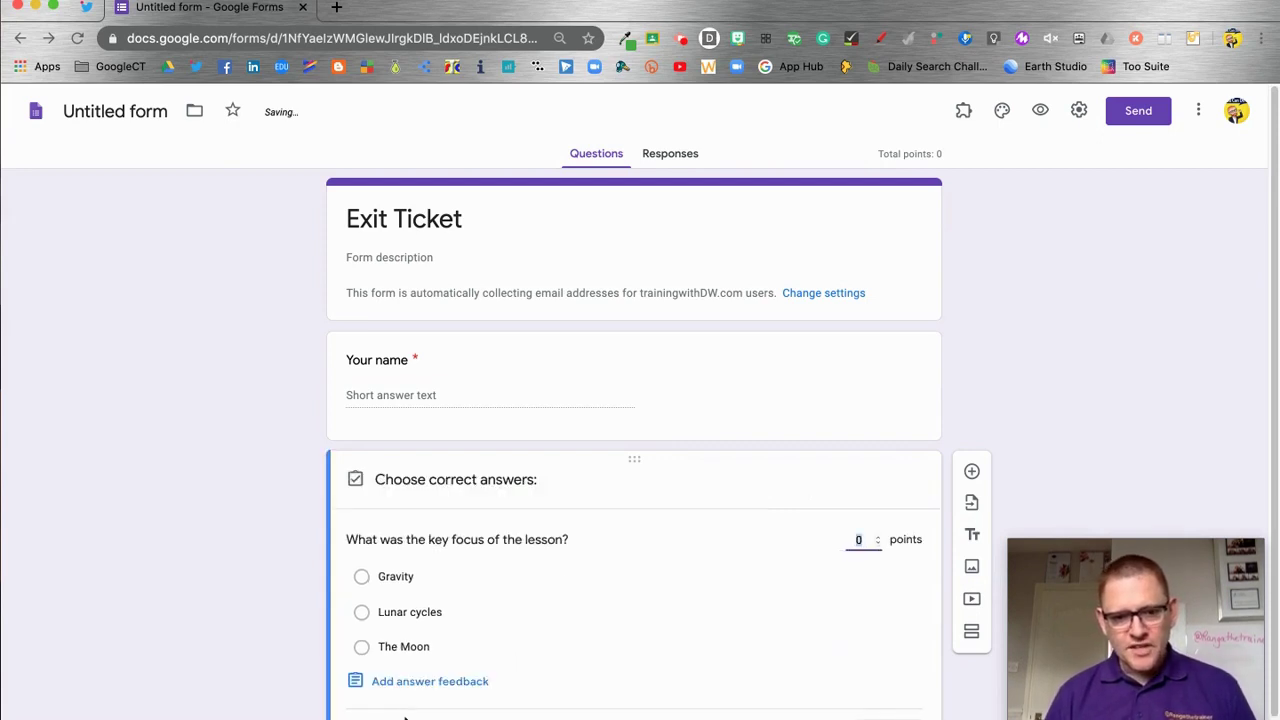
pyautogui.click(362, 614)
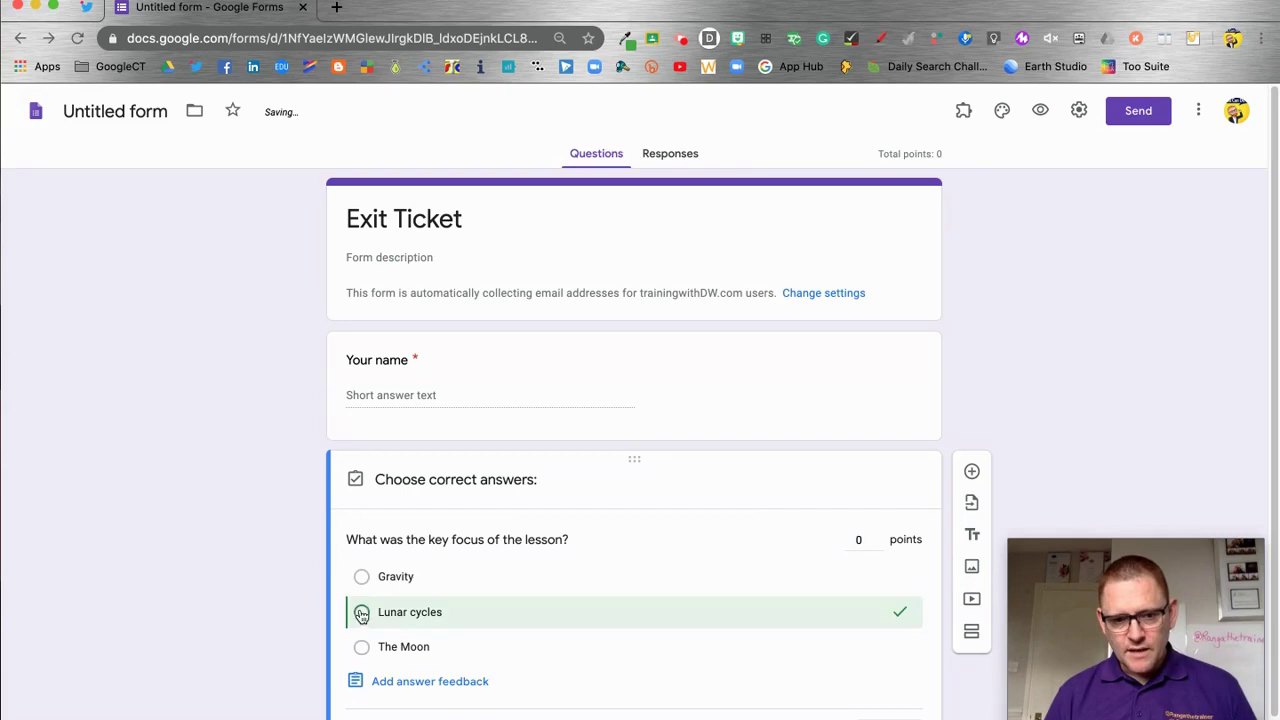
pyautogui.click(878, 539)
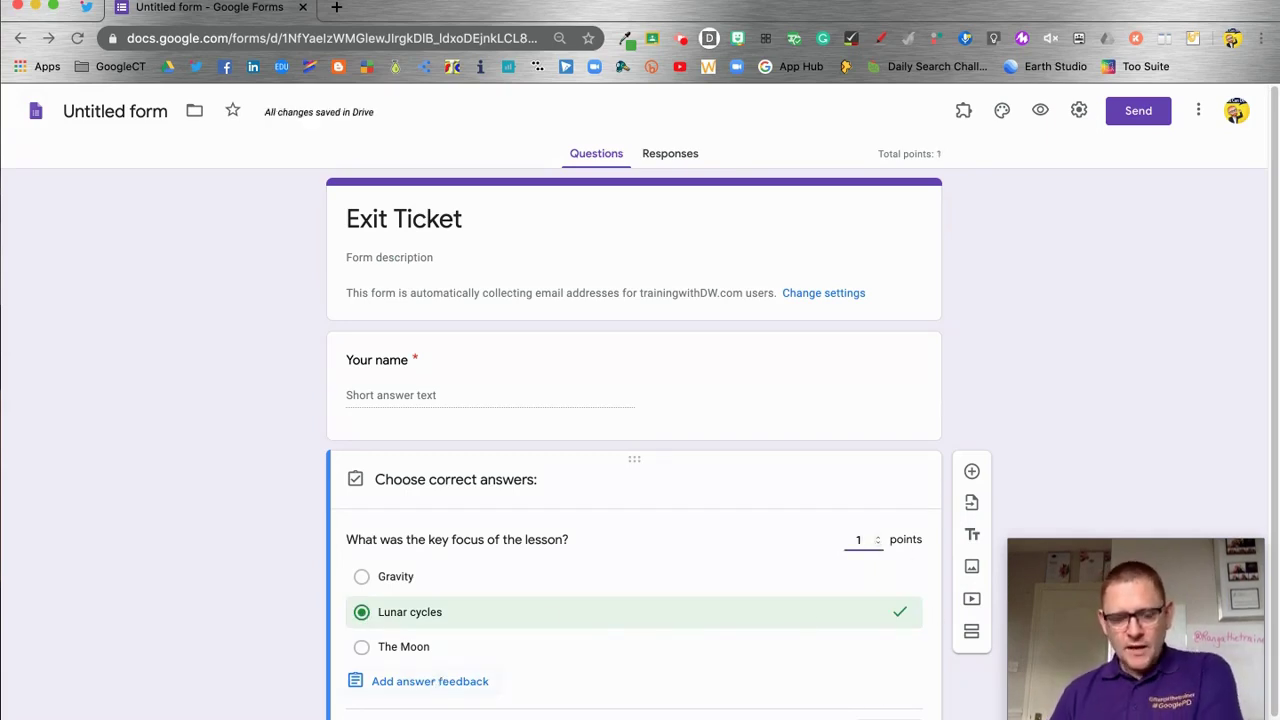
# Add incorrect-answer feedback explaining the importance of the Lunar cycle
pyautogui.click(437, 681)
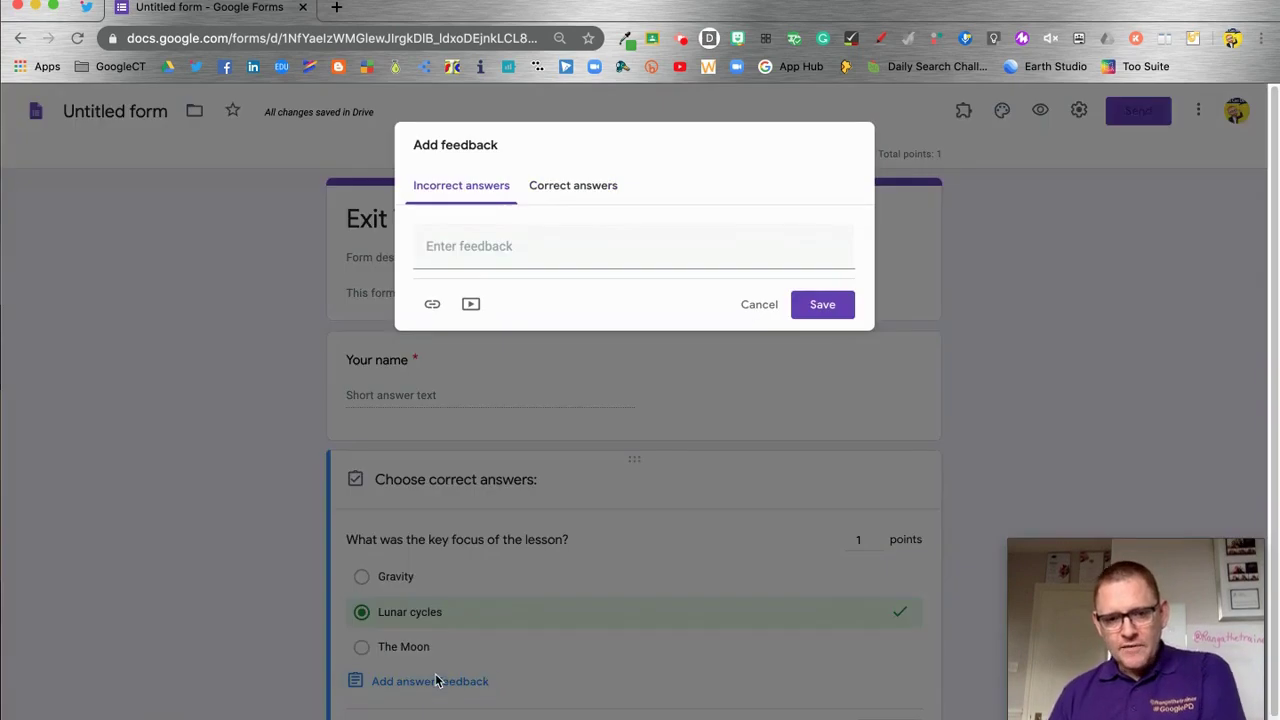
pyautogui.click(483, 249)
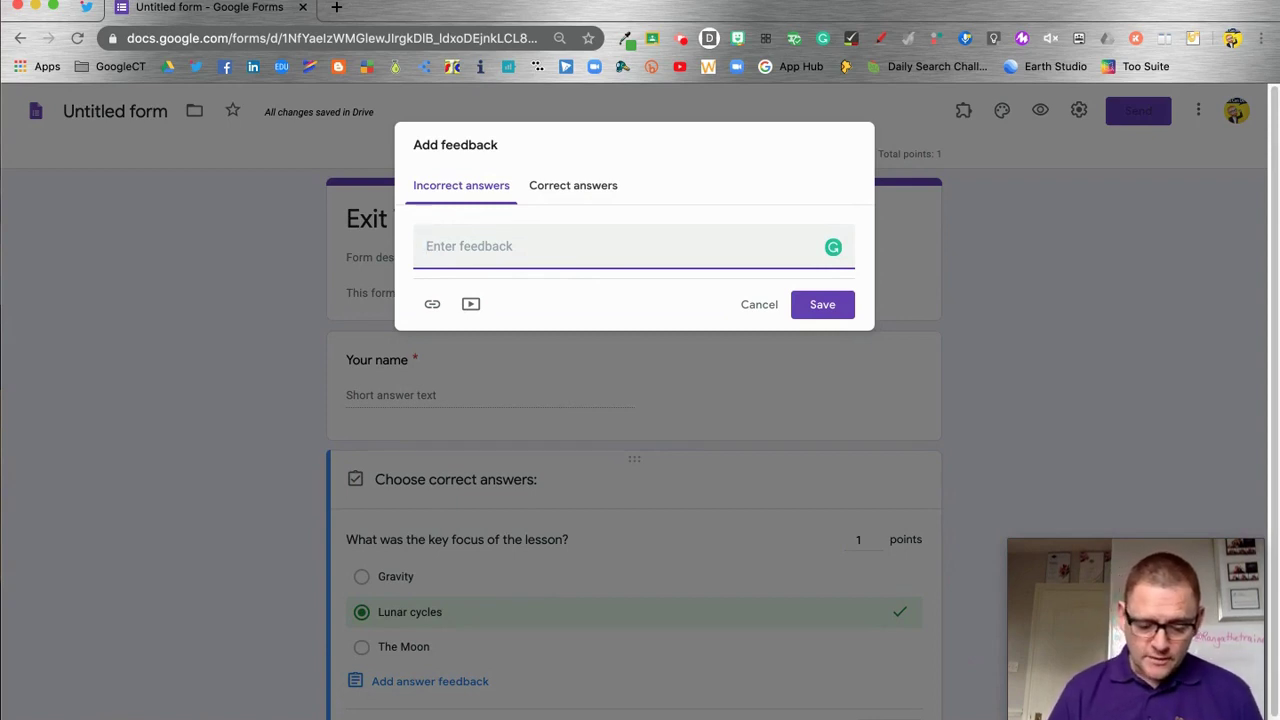
pyautogui.write('The Lunar c')
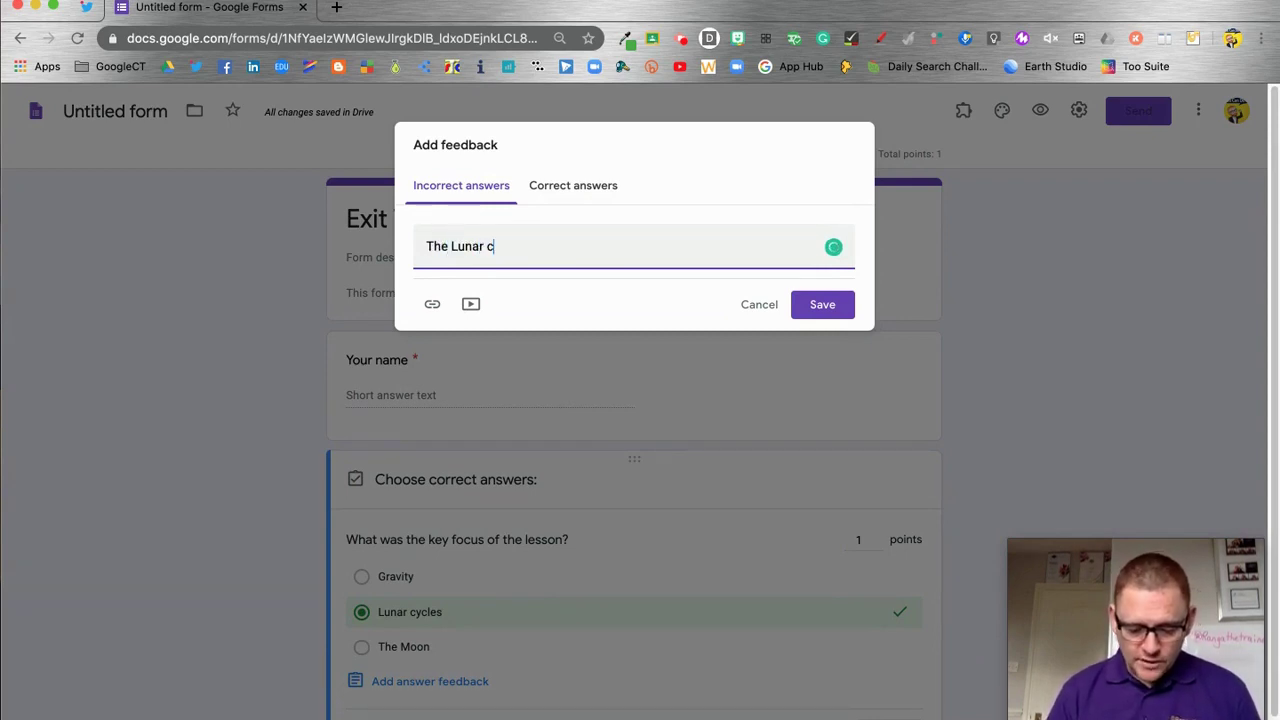
pyautogui.write('ycle,')
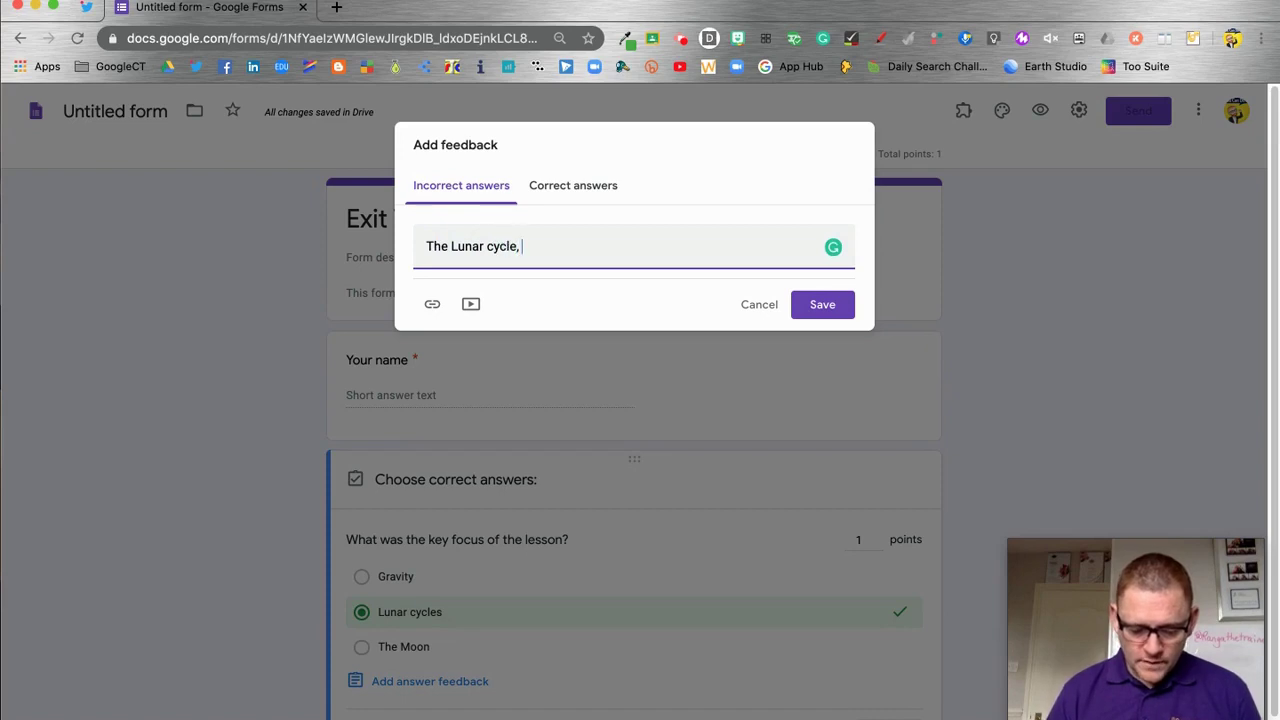
pyautogui.write(" it's importa")
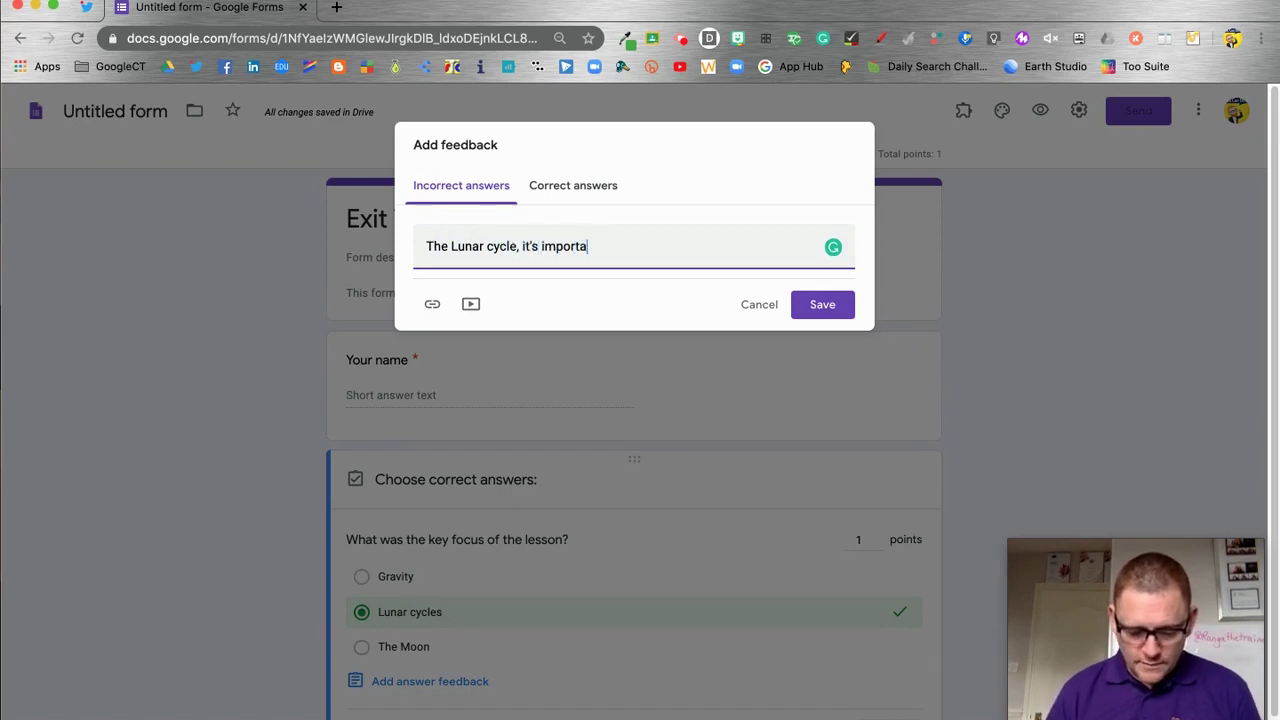
pyautogui.write('nt to use th')
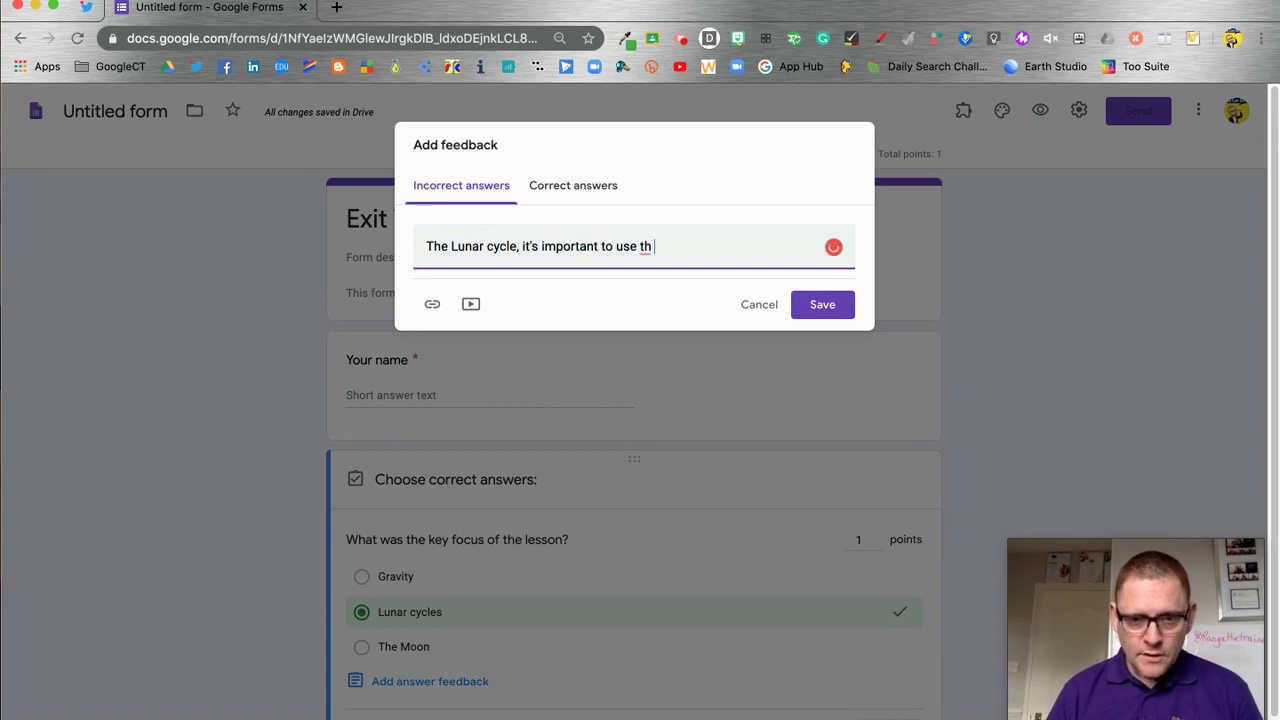
pyautogui.press('BackSpace')
pyautogui.write('he correct terms')
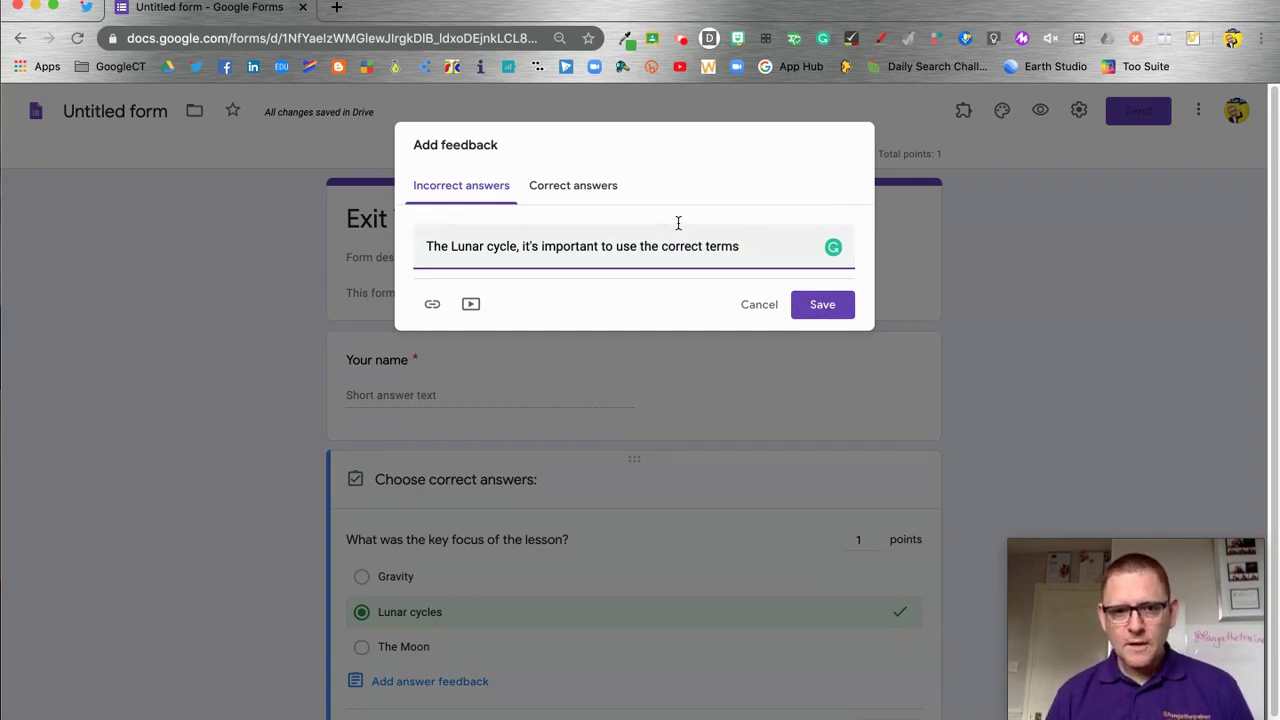
# Add 'Thanks for paying attention' as correct-answer feedback, save, and finish the answer key
pyautogui.click(574, 188)
pyautogui.click(570, 247)
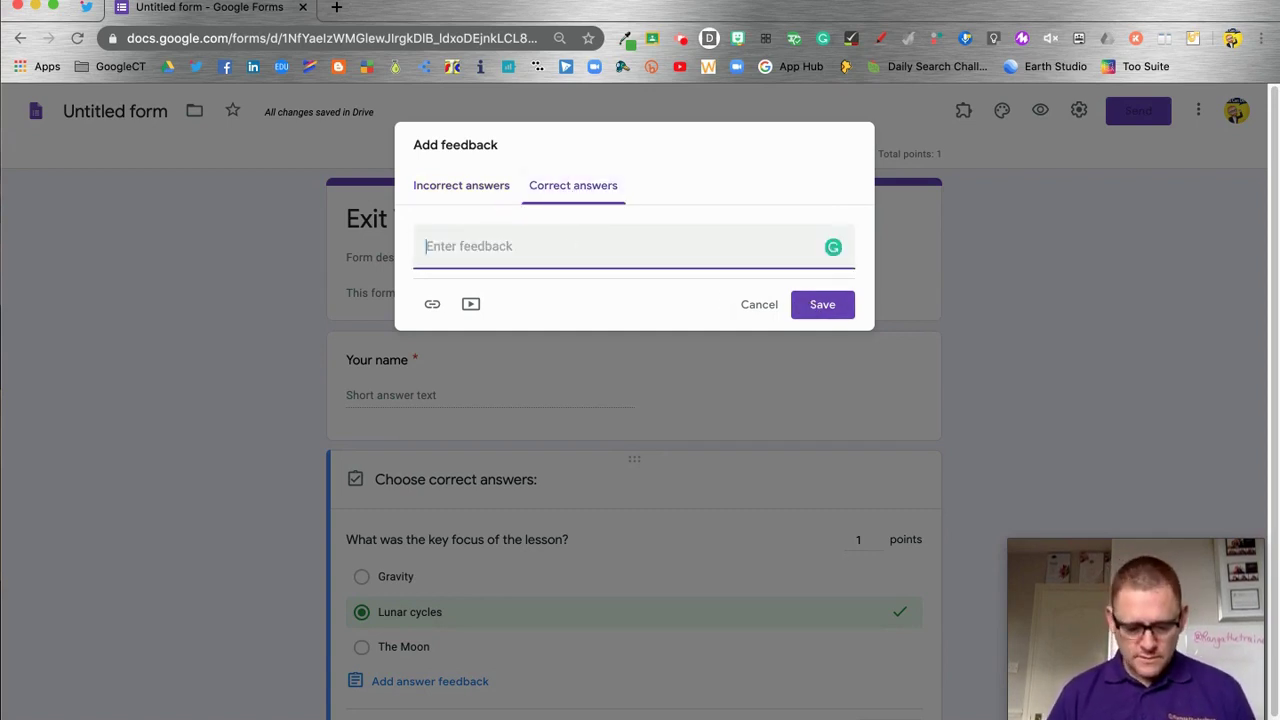
pyautogui.write('Thanks for ')
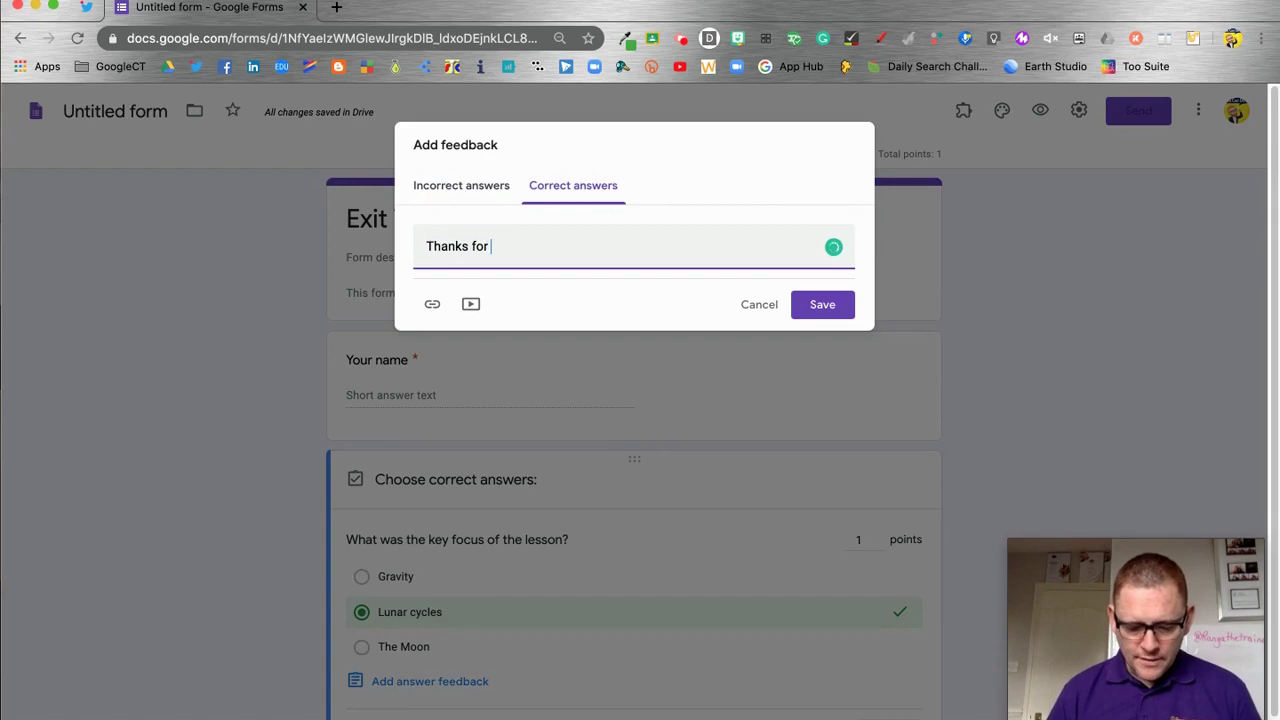
pyautogui.write('pa')
pyautogui.press('BackSpace')
pyautogui.write('paying')
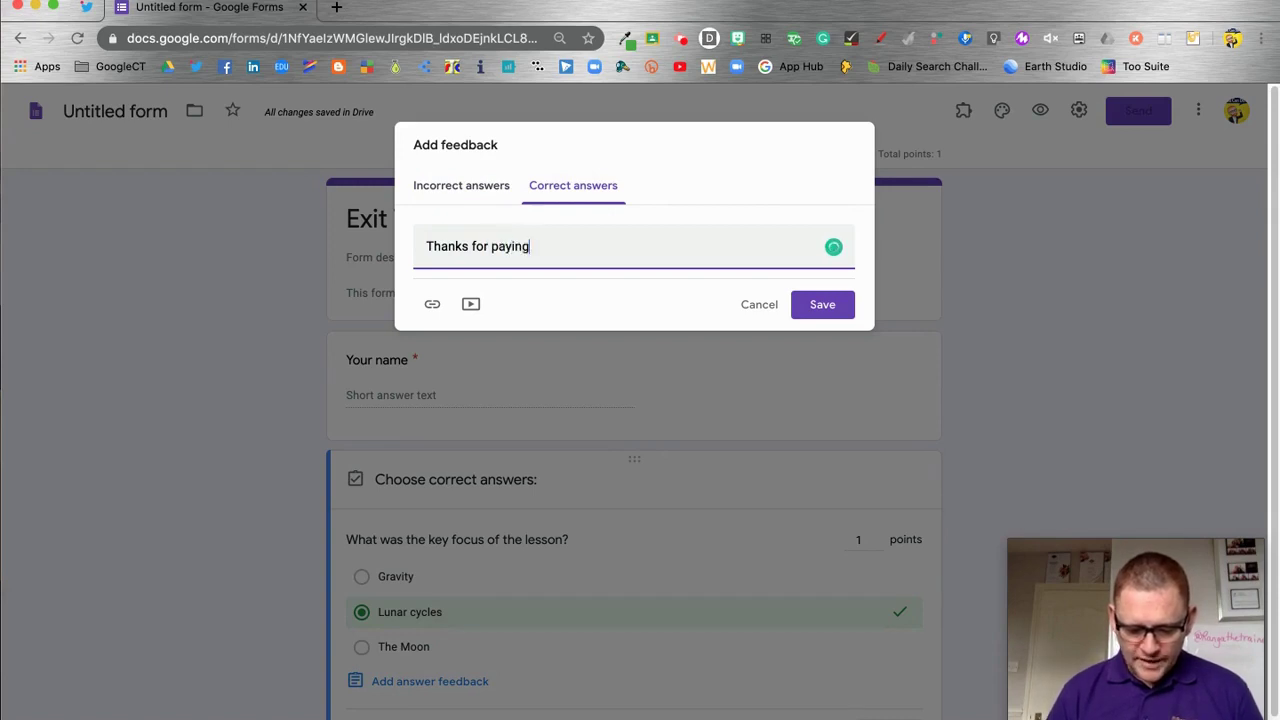
pyautogui.write(' attention')
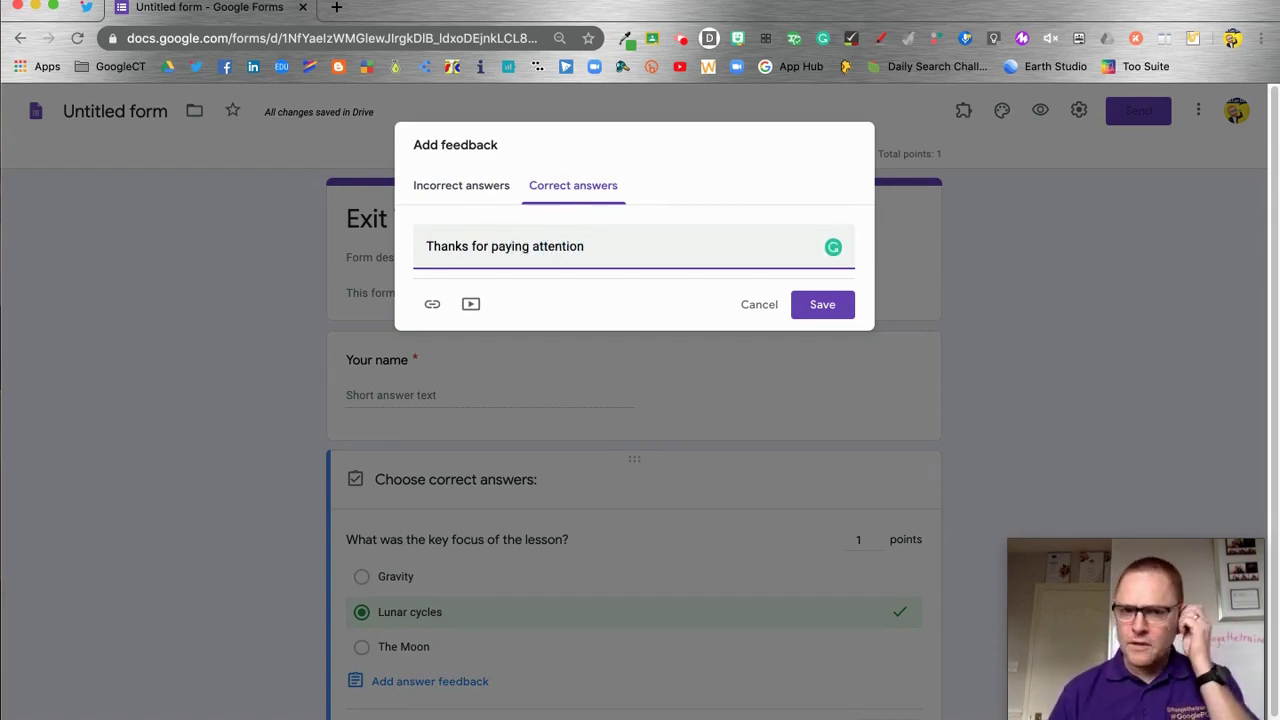
pyautogui.click(846, 304)
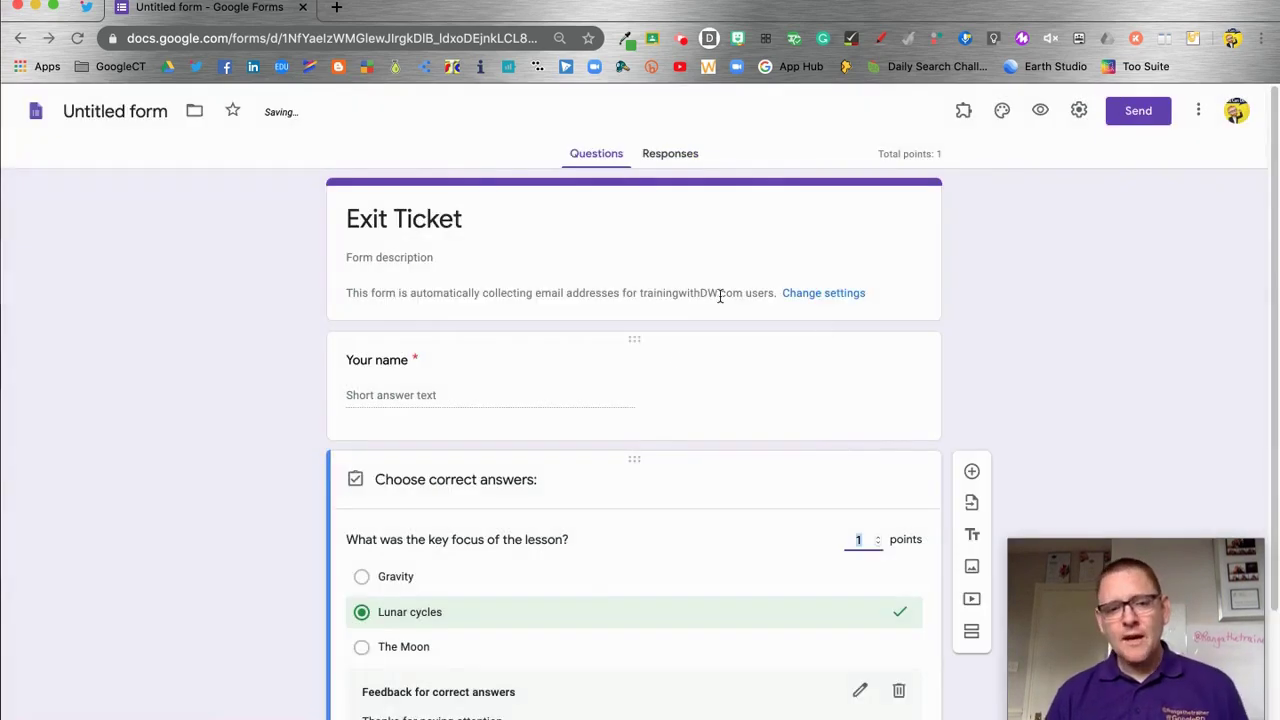
pyautogui.scroll(-3, 608, 606)
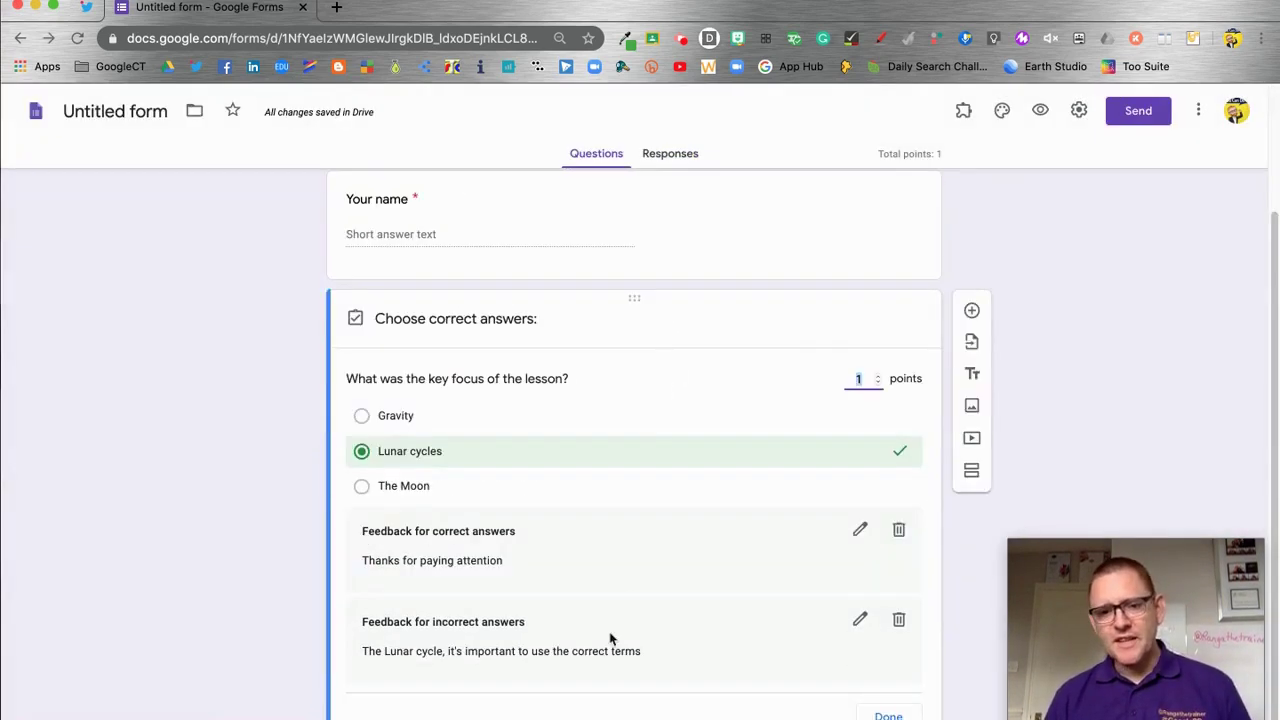
pyautogui.click(889, 715)
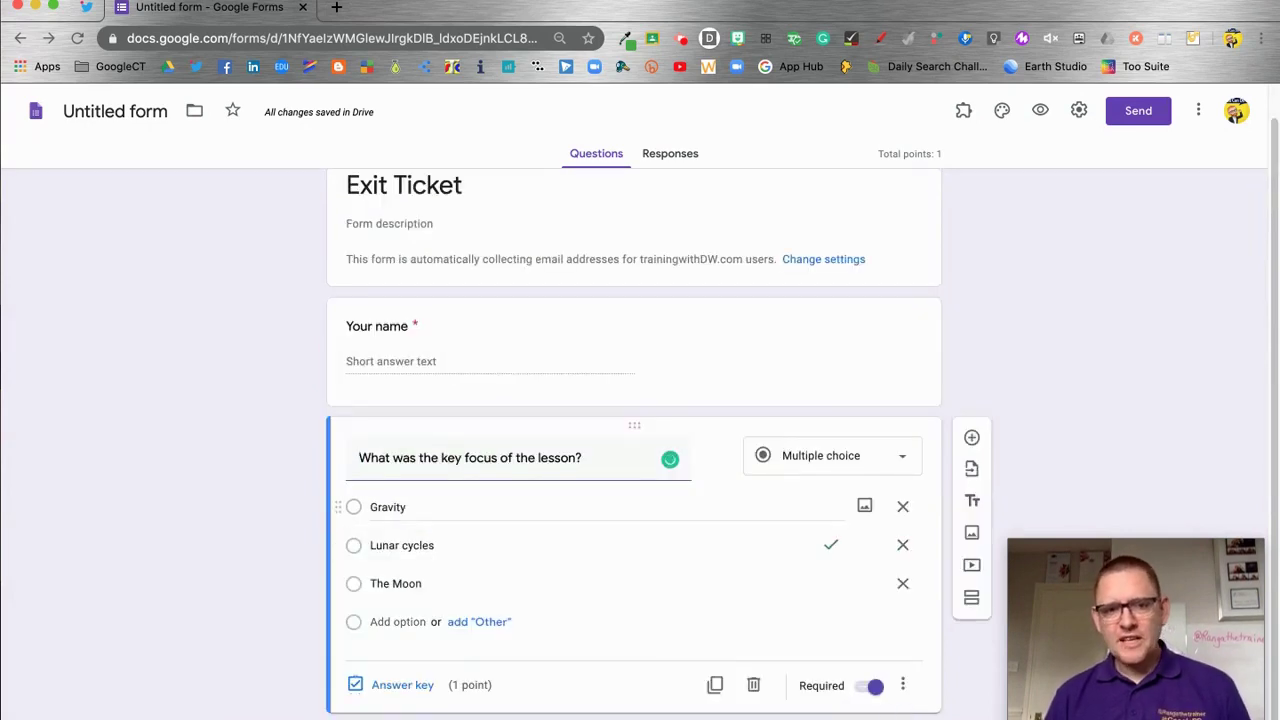
# Name the form file 'Exit Ticket' and load the Google Forms home page in a new tab
pyautogui.click(118, 113)
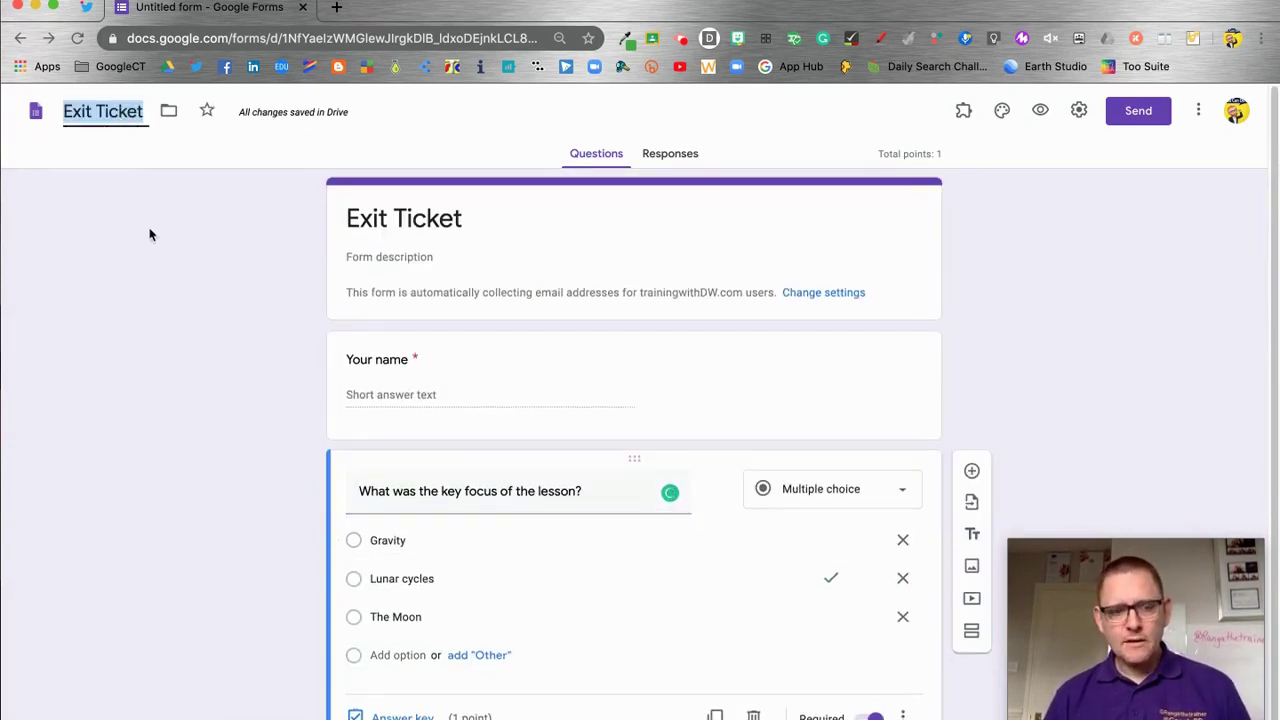
pyautogui.click(152, 245)
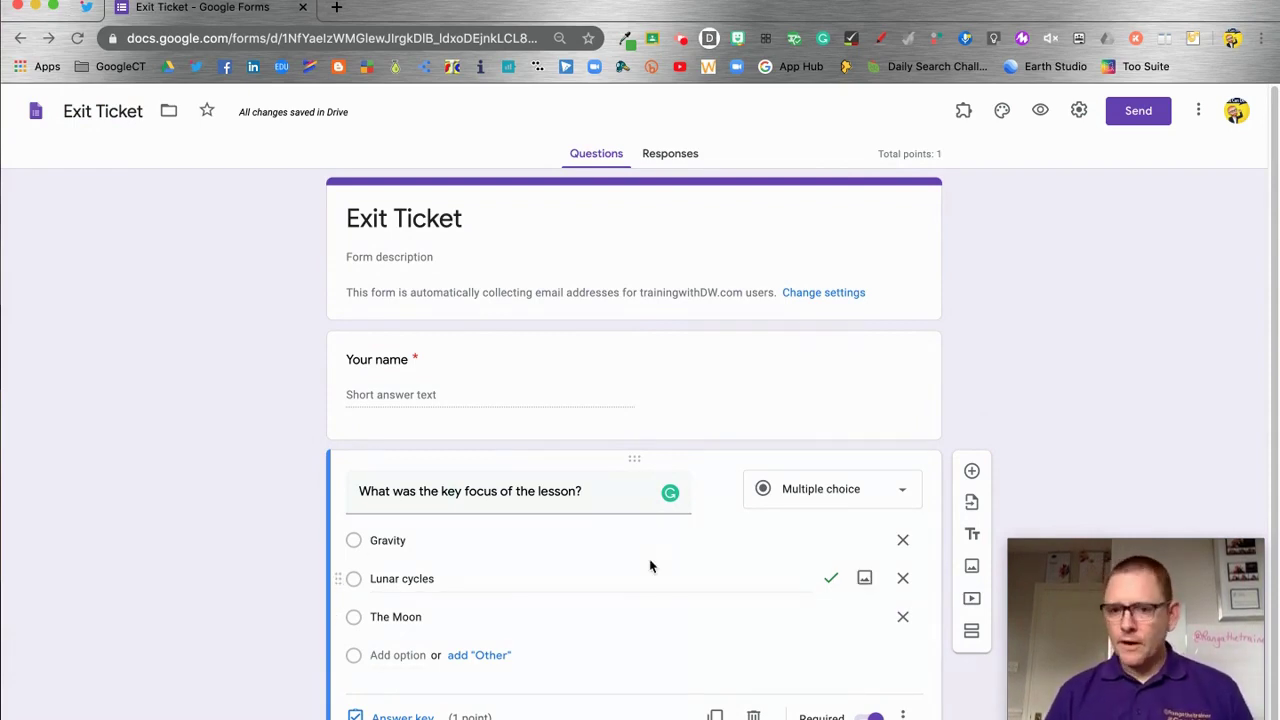
pyautogui.click(336, 8)
pyautogui.click(1211, 110)
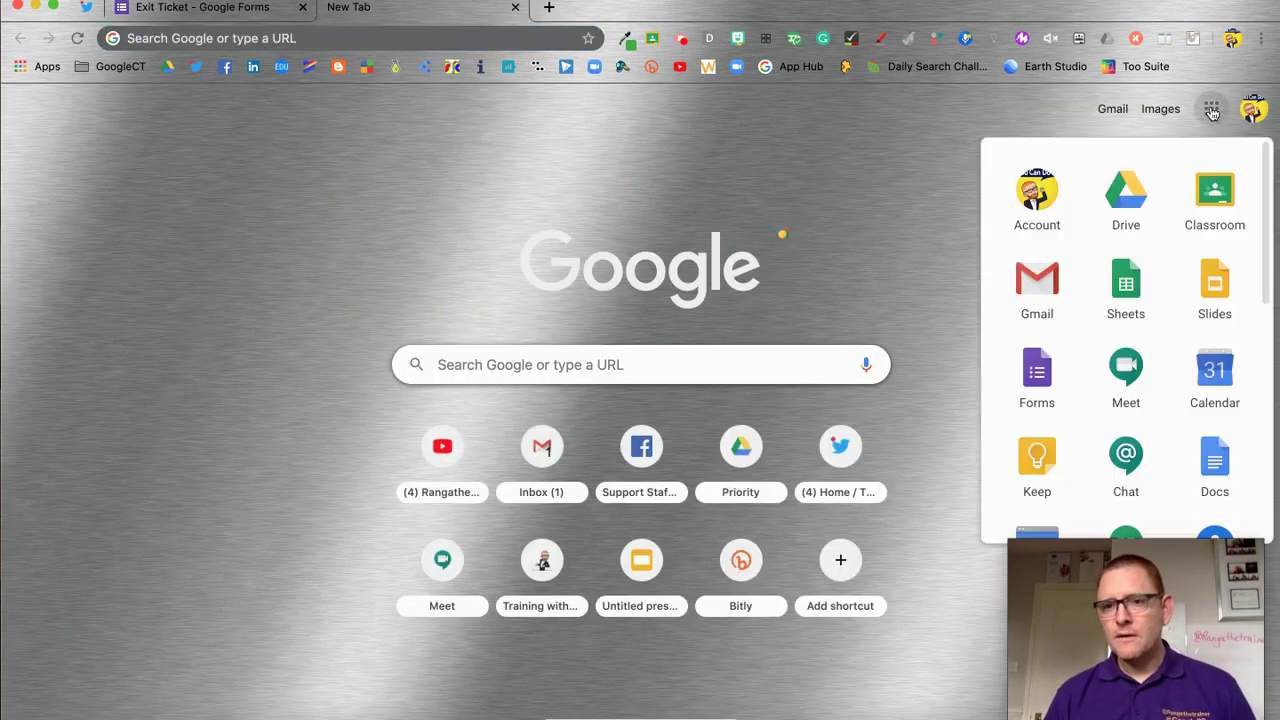
pyautogui.click(1037, 374)
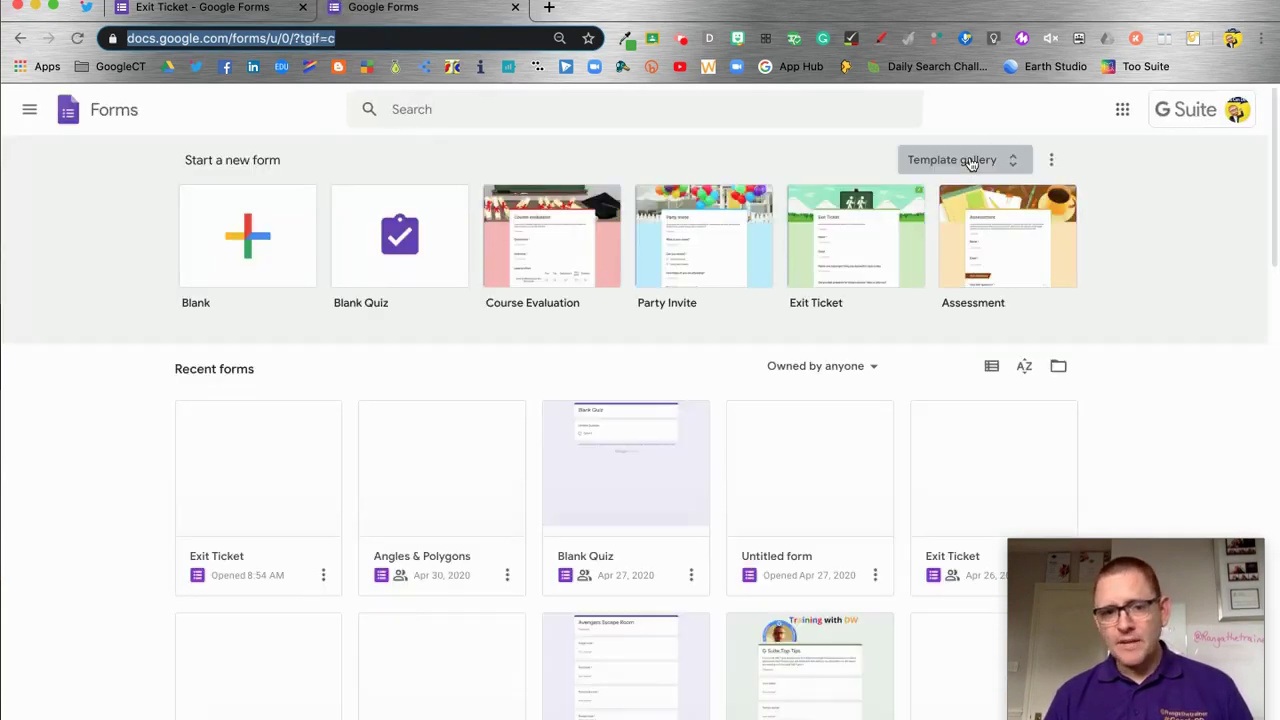
# Submit a copy of Exit Ticket to the trainingwithDW.com template gallery under Basics
pyautogui.click(968, 160)
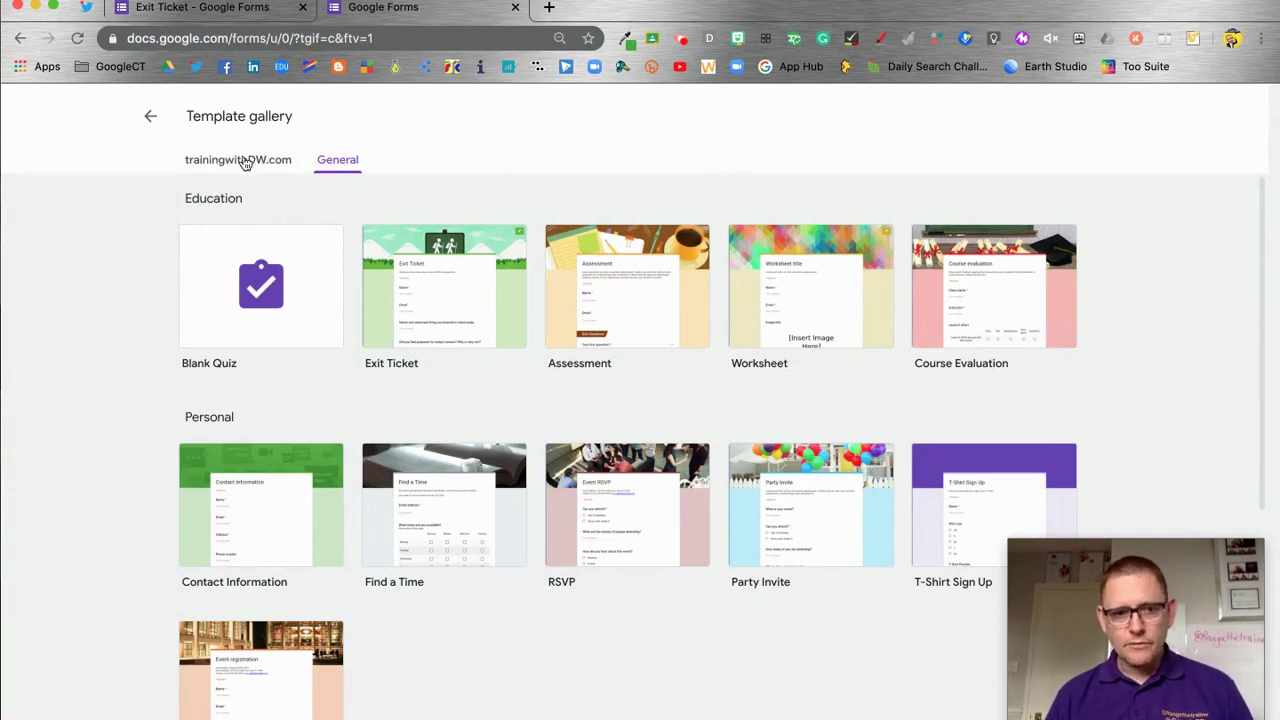
pyautogui.click(240, 162)
pyautogui.click(650, 540)
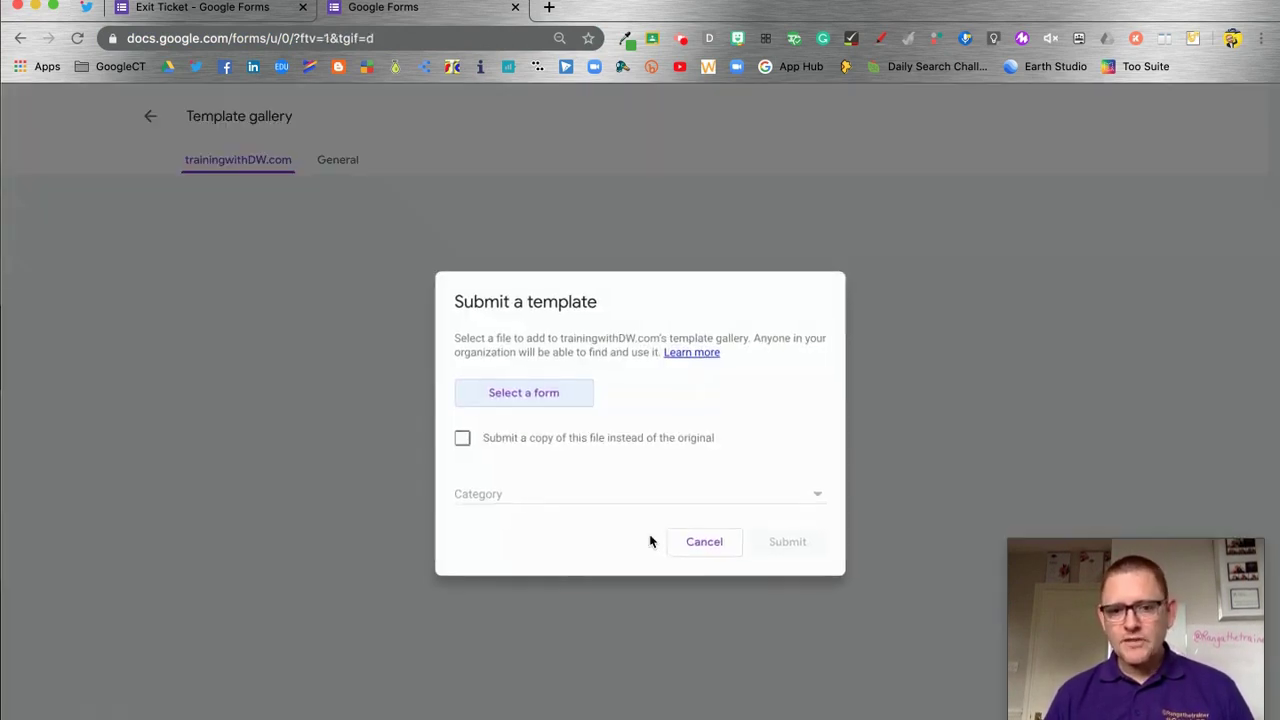
pyautogui.click(528, 394)
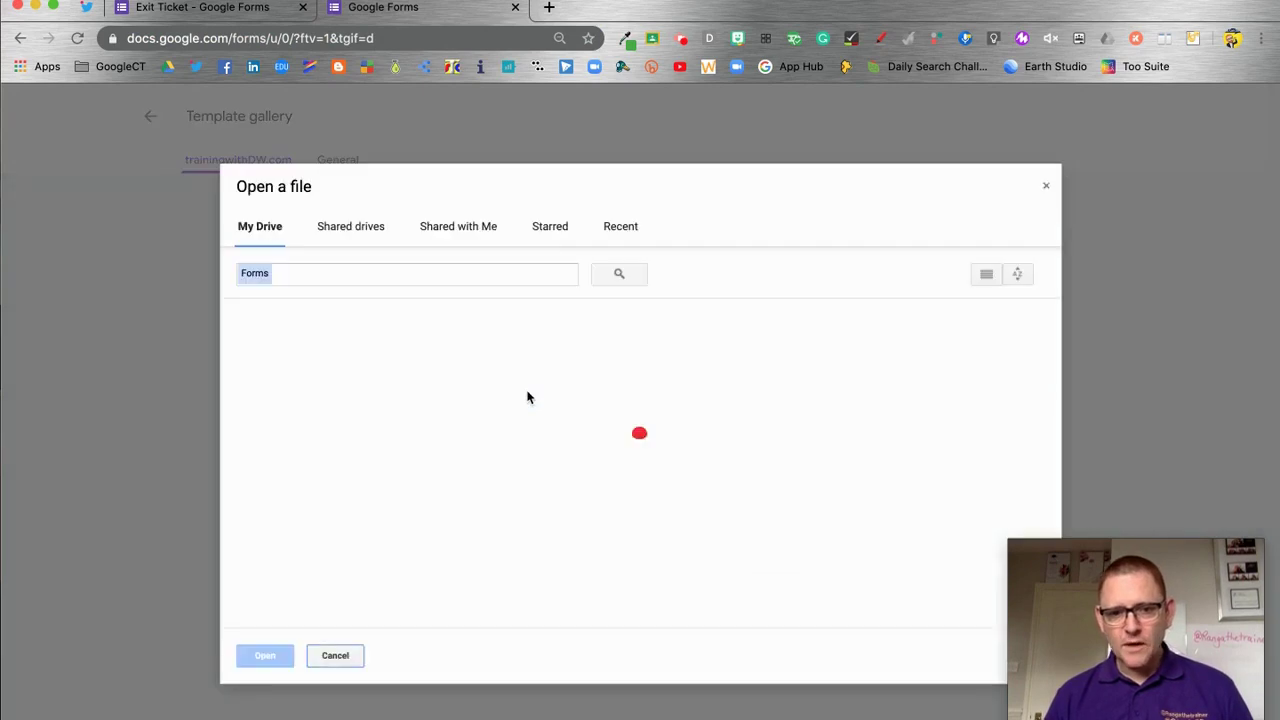
pyautogui.scroll(-3, 366, 595)
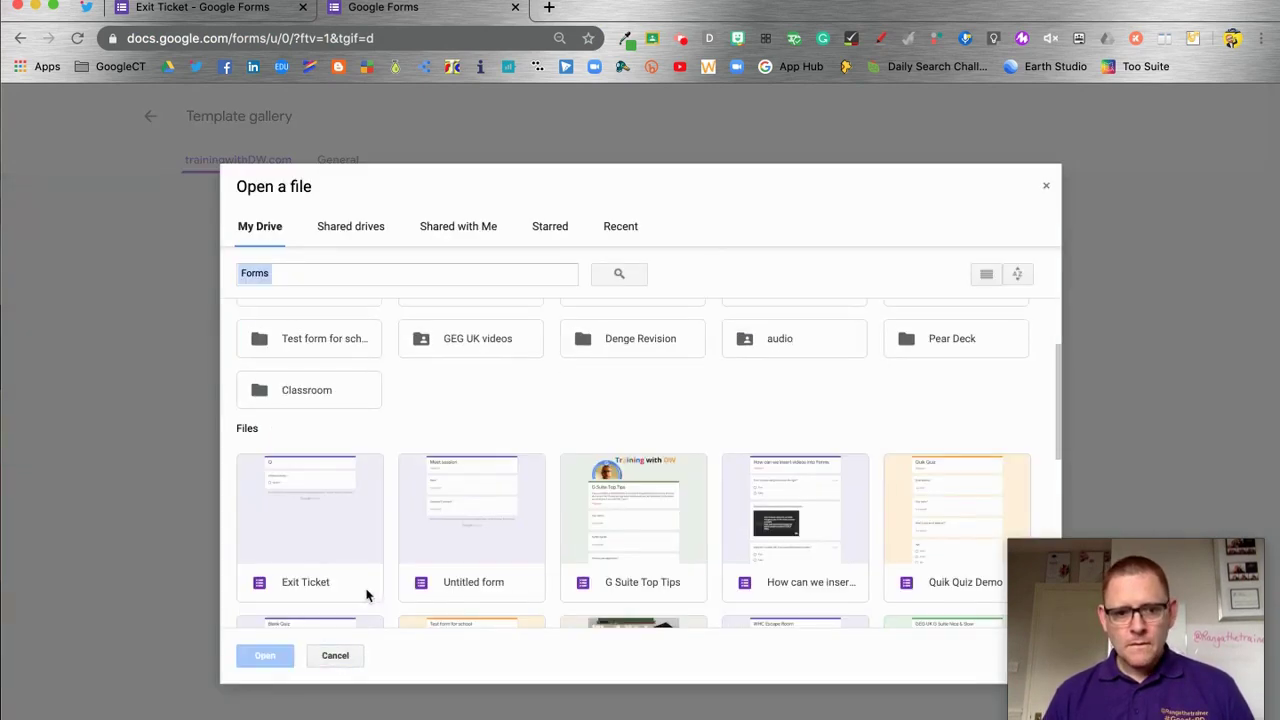
pyautogui.click(316, 545)
pyautogui.click(270, 656)
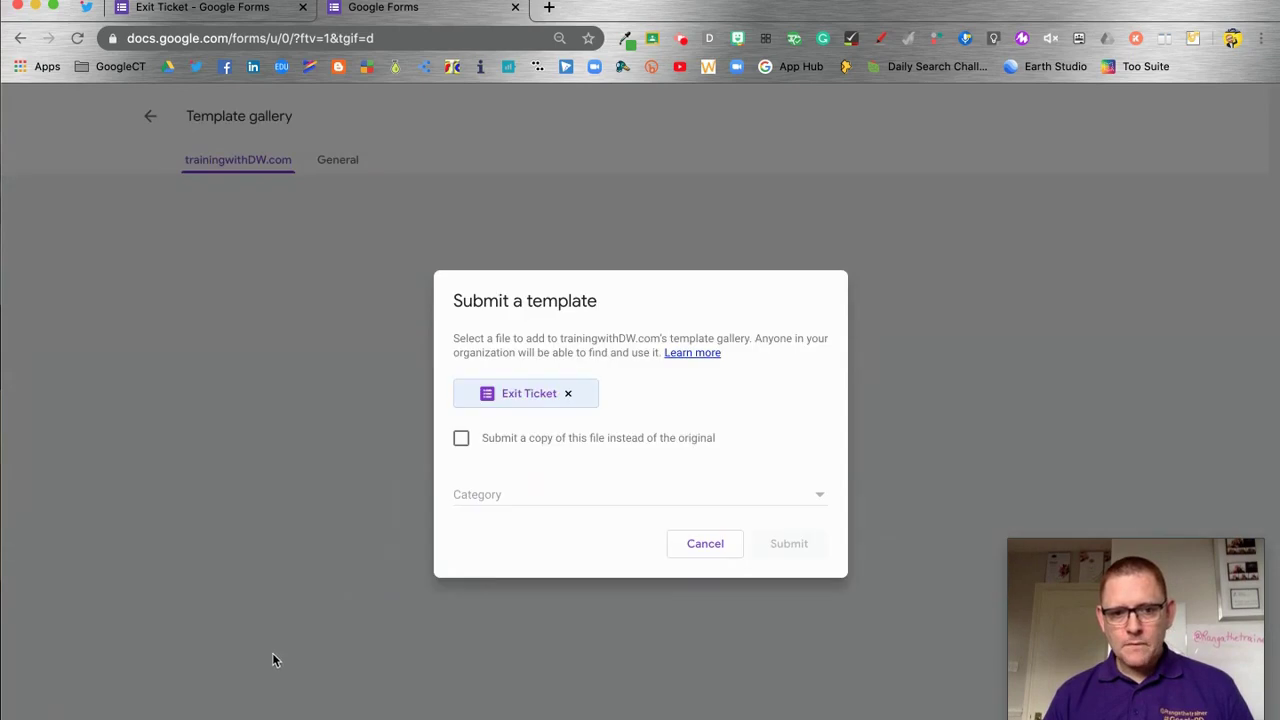
pyautogui.click(461, 440)
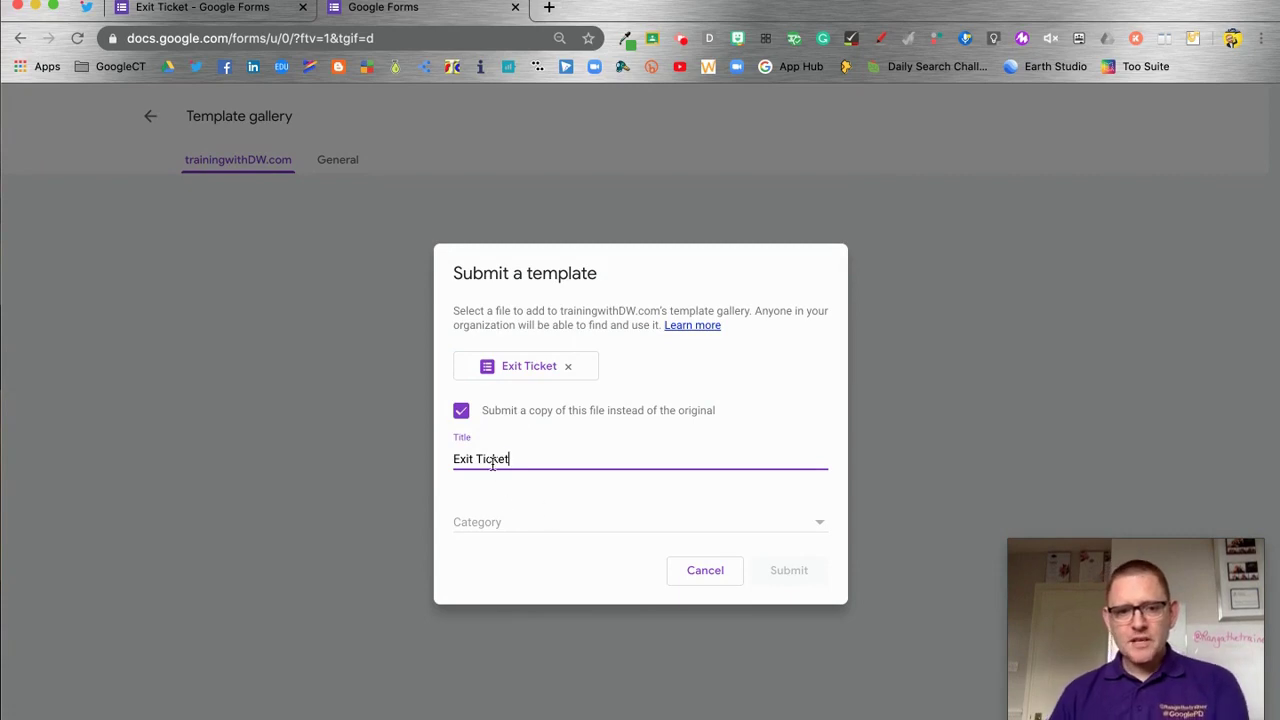
pyautogui.click(674, 530)
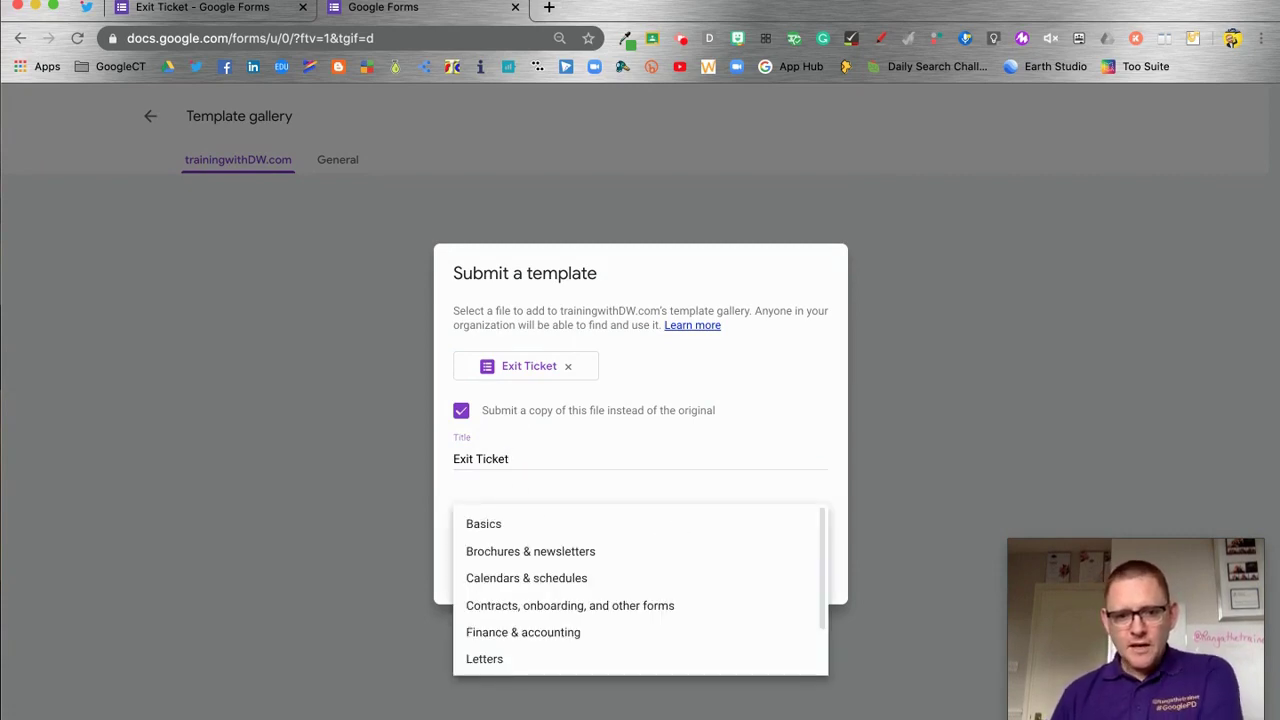
pyautogui.click(546, 529)
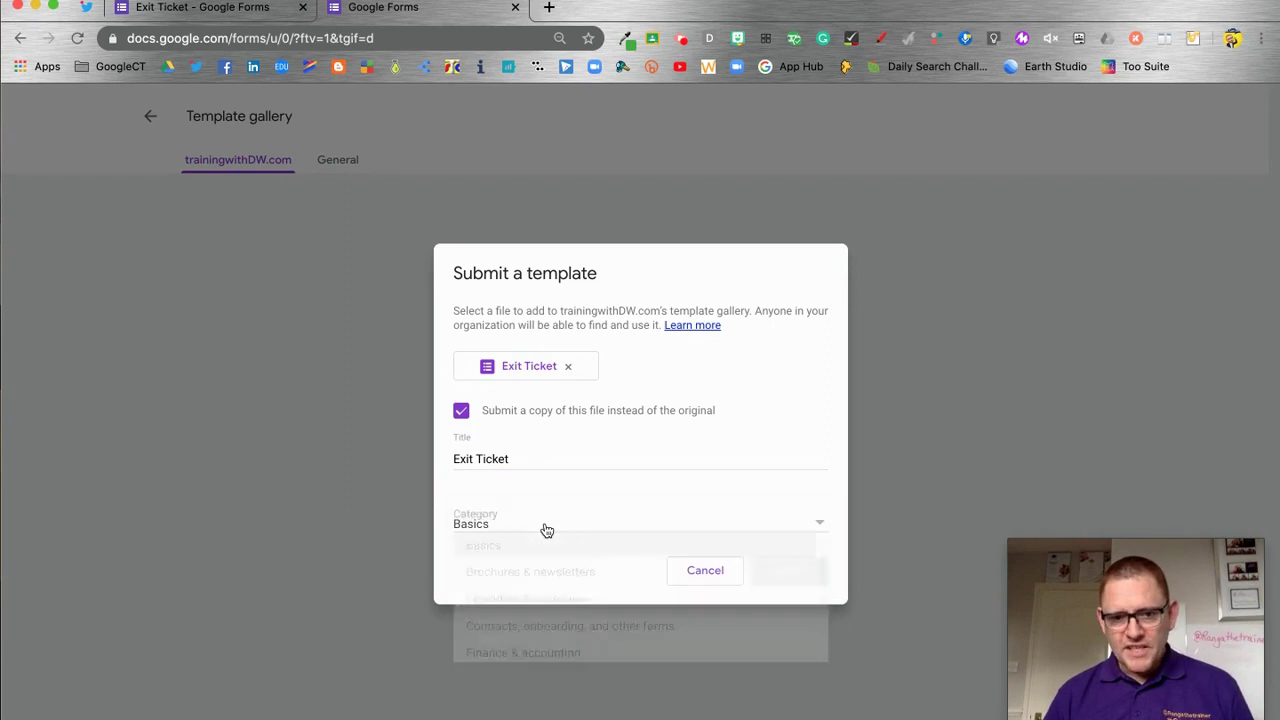
pyautogui.click(782, 571)
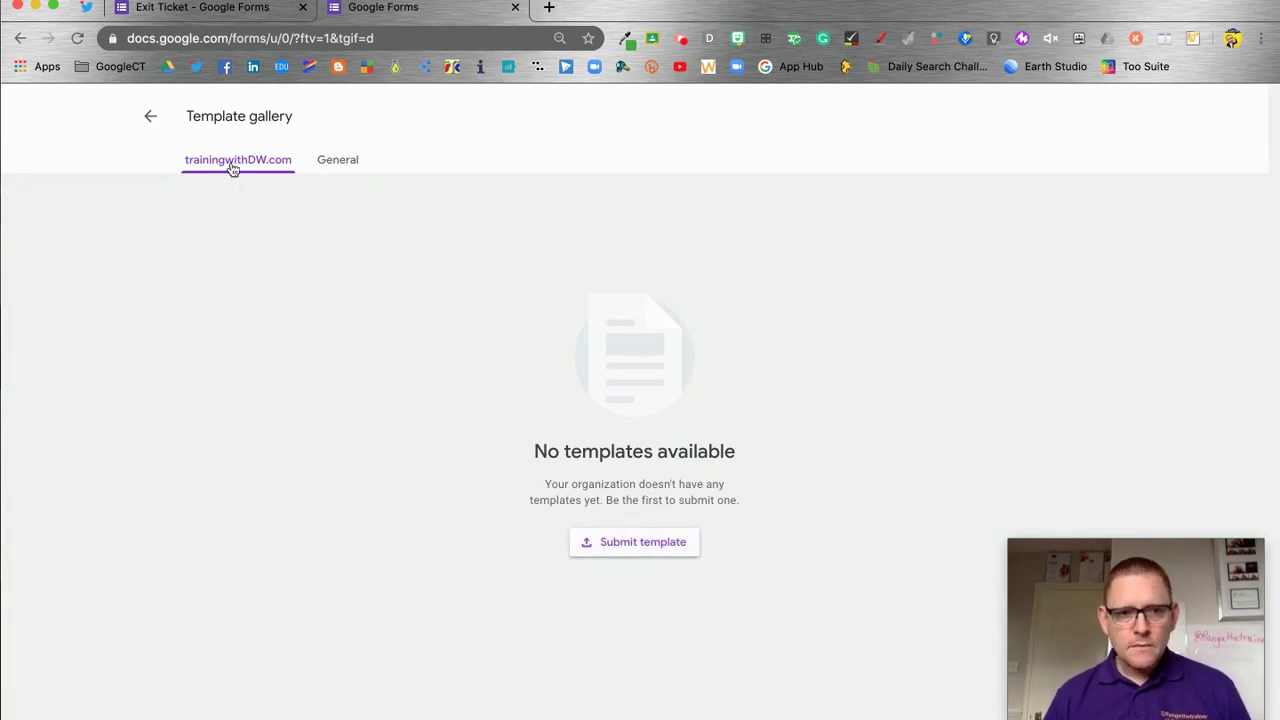
# Reopen Exit Ticket from Recent forms, close the older tab, and select the lesson-focus question
pyautogui.click(150, 116)
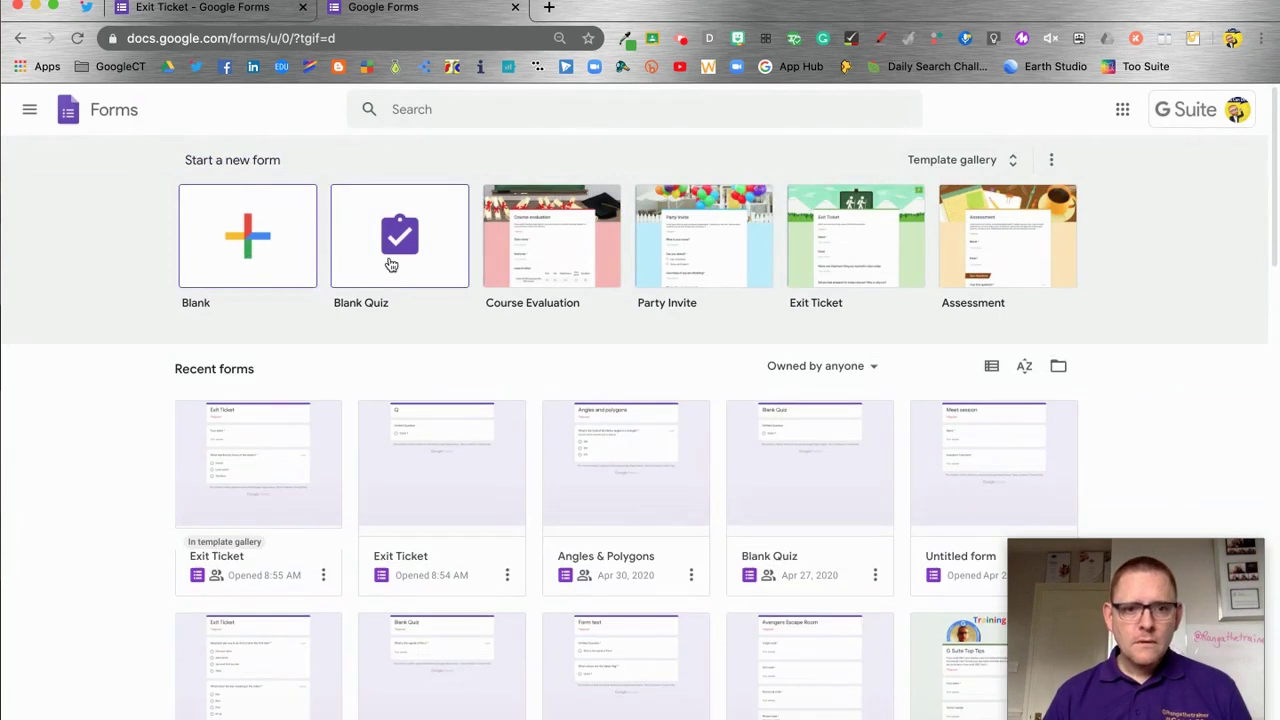
pyautogui.click(648, 431)
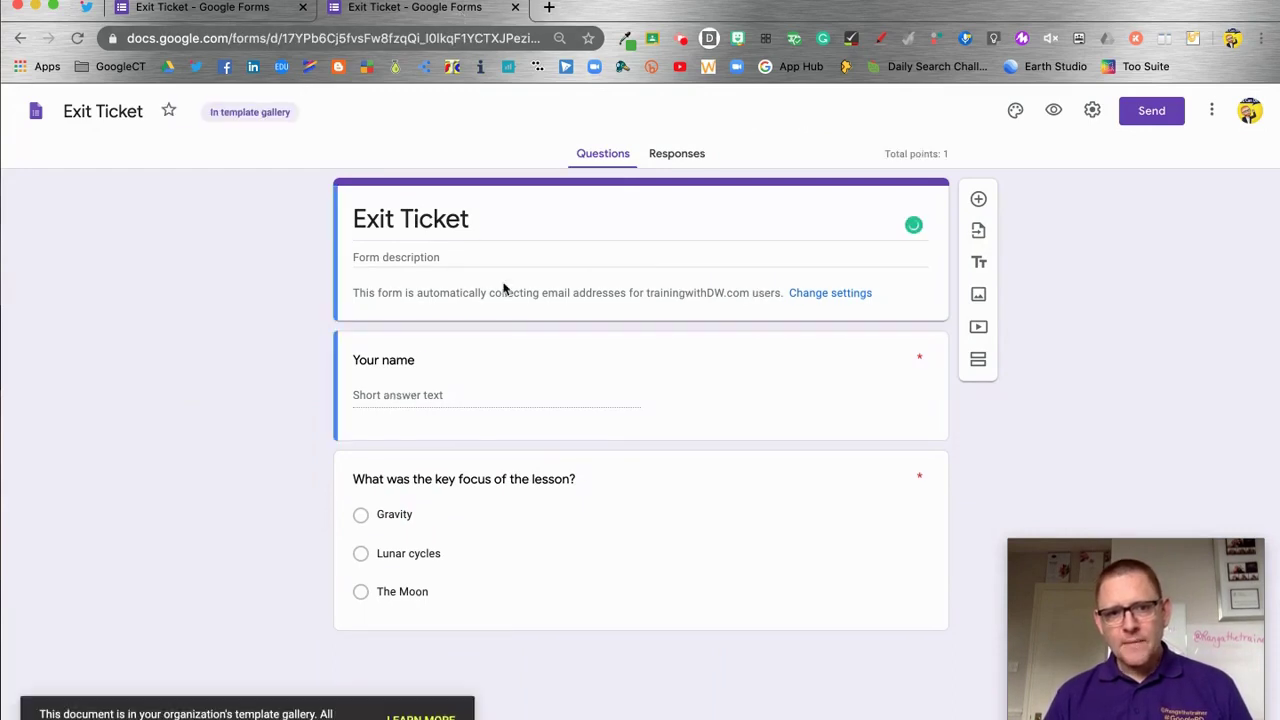
pyautogui.click(302, 8)
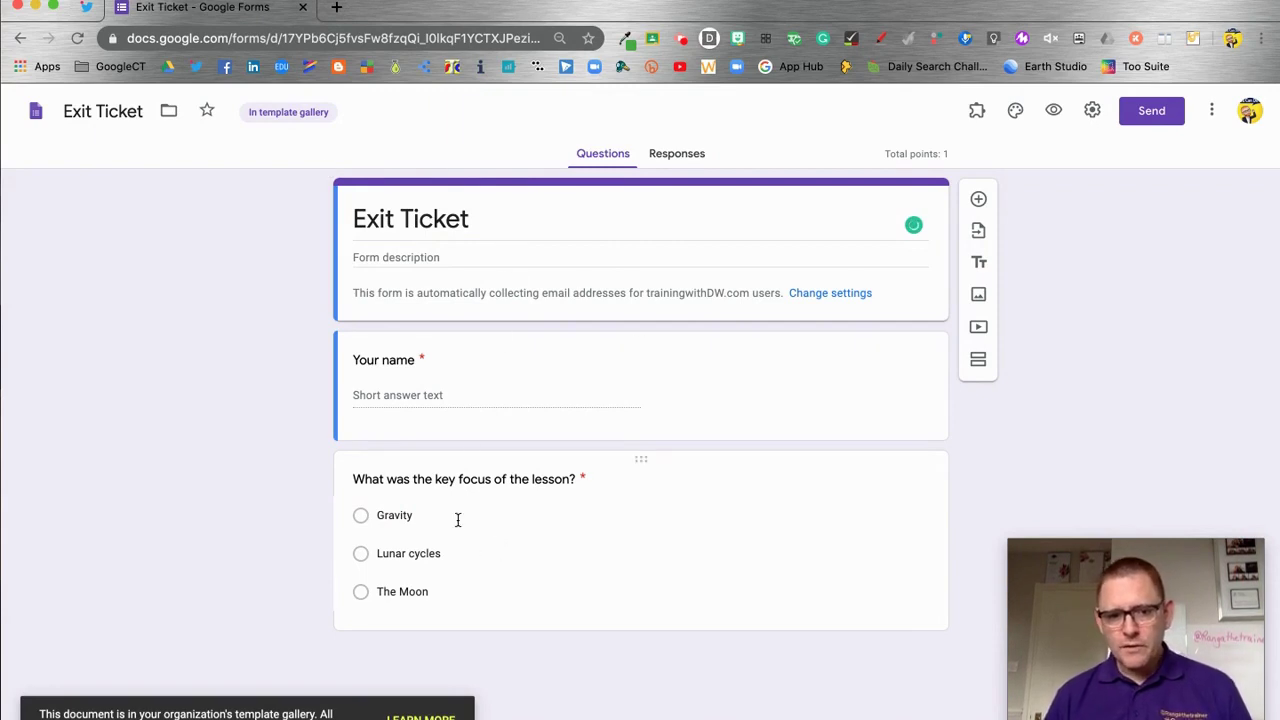
pyautogui.click(456, 587)
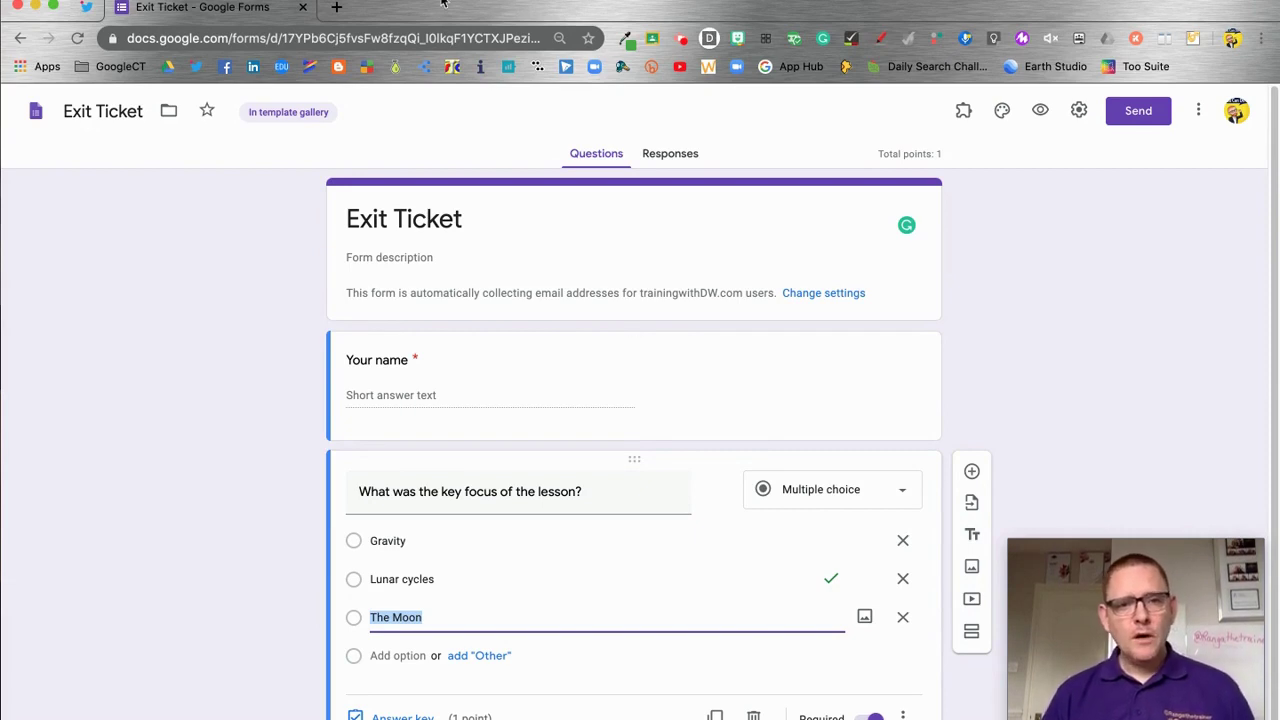
# Change the form's URL ending from /edit to /copy and select the full link
pyautogui.click(430, 38)
pyautogui.press('Right')
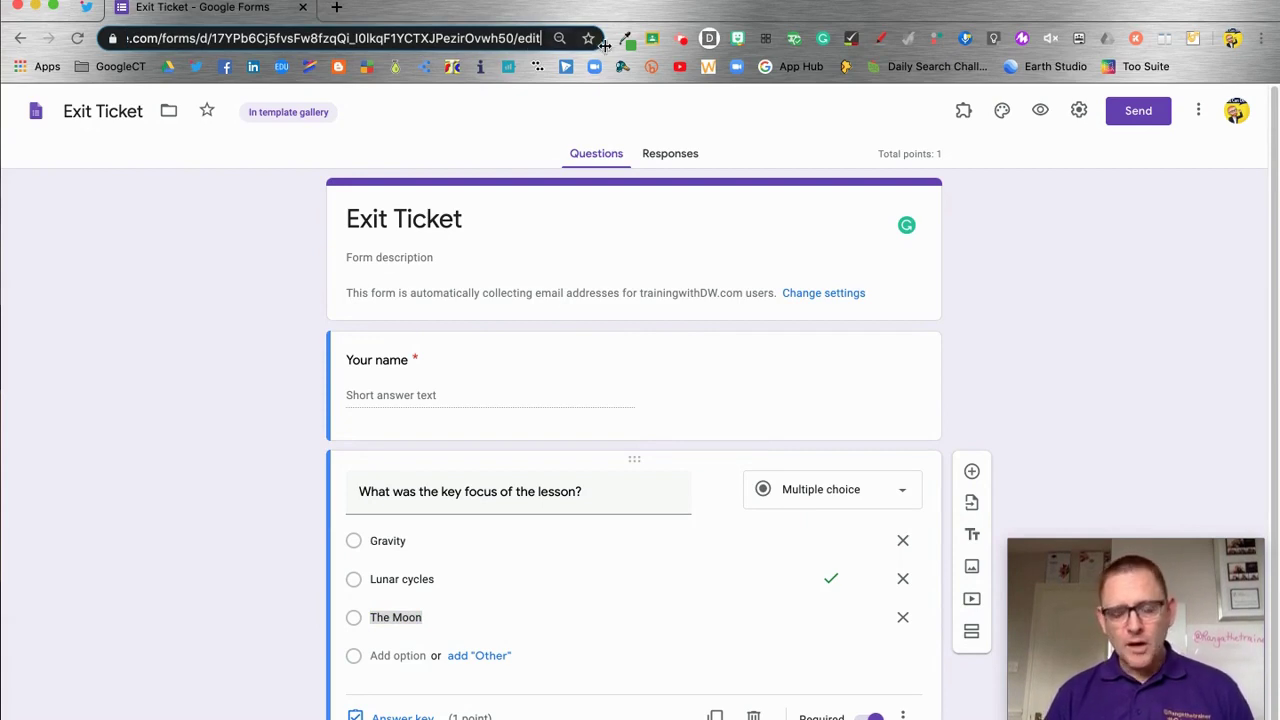
pyautogui.press('BackSpace')
pyautogui.press('BackSpace')
pyautogui.press('BackSpace')
pyautogui.press('BackSpace')
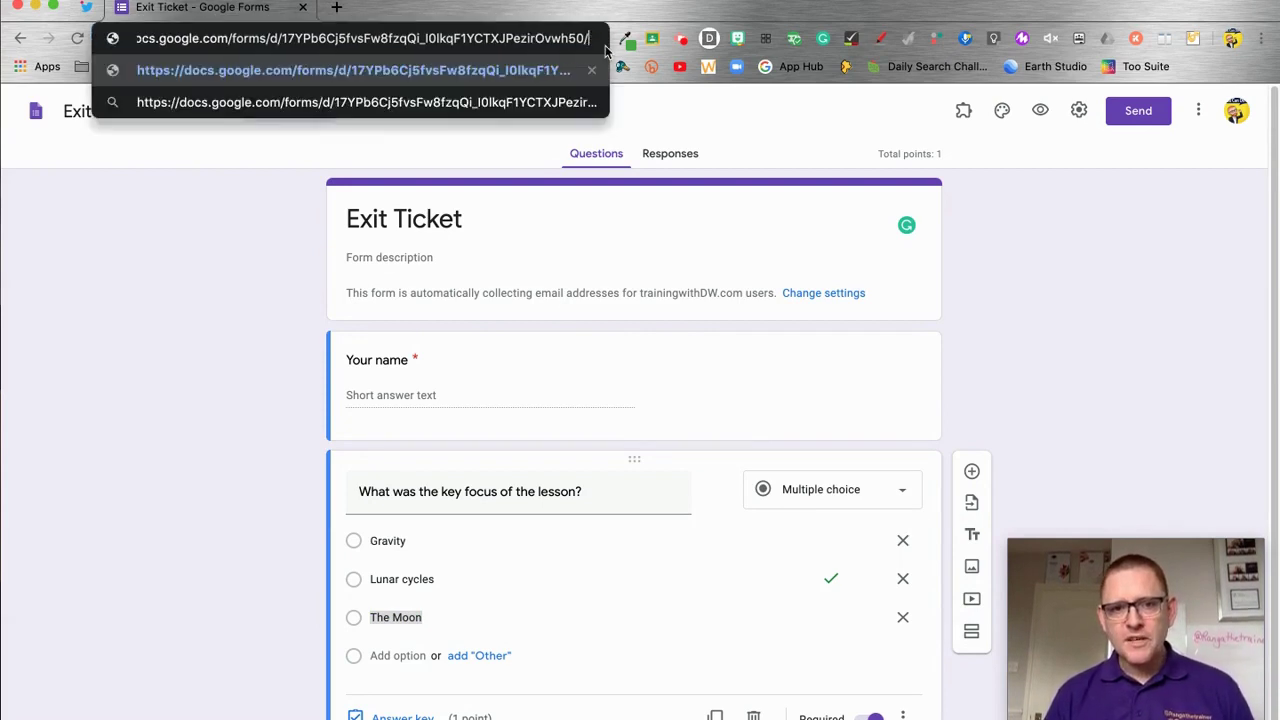
pyautogui.write('copy')
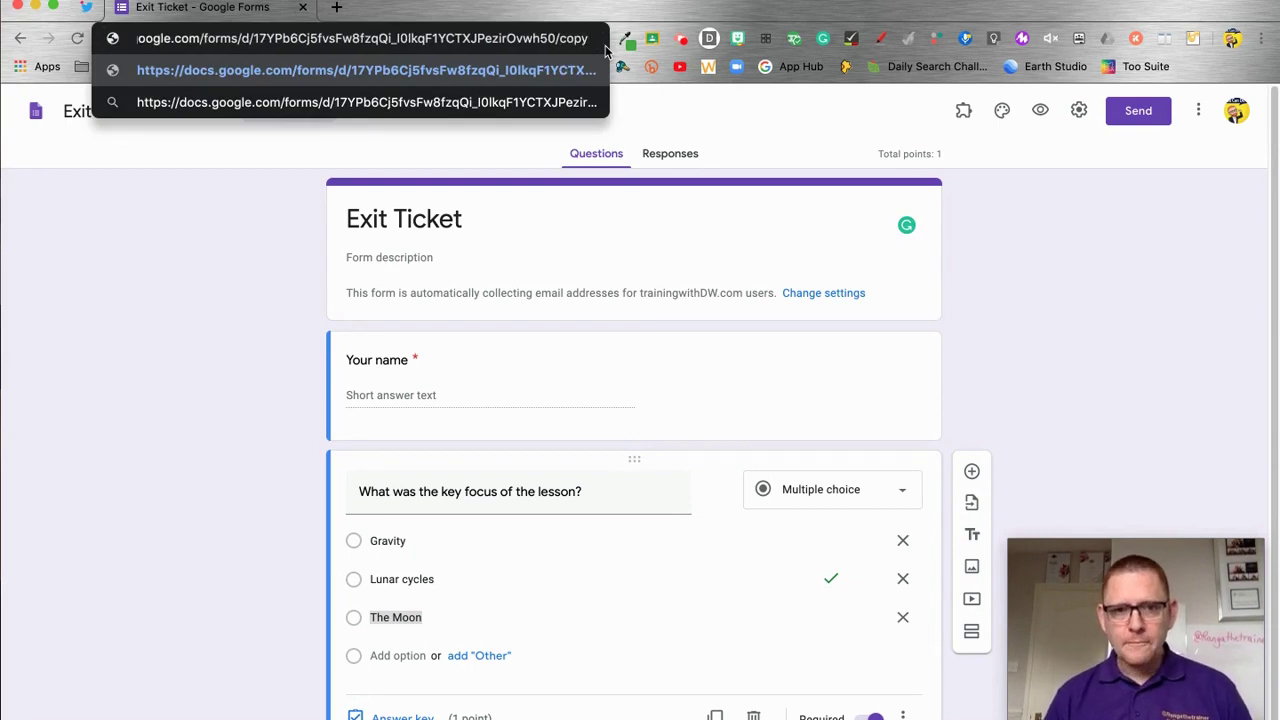
pyautogui.tripleClick(403, 35)
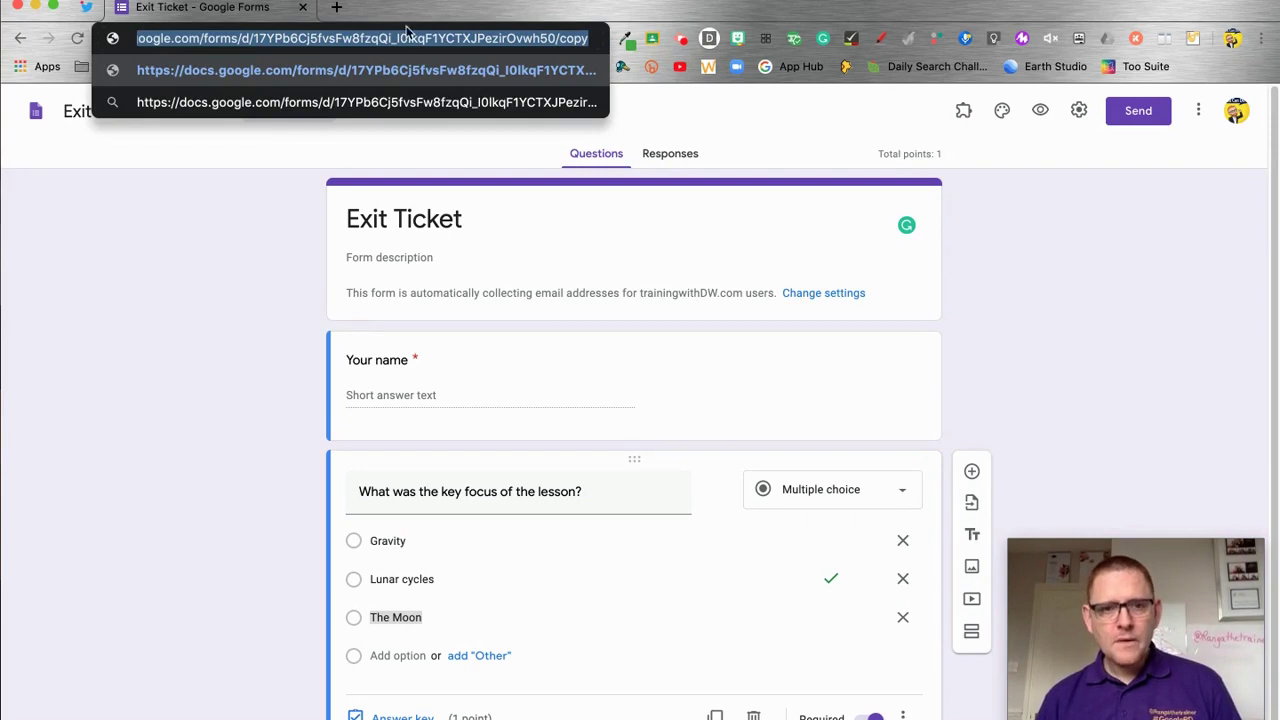
# Load the pasted /copy link in a new tab, try Make a copy, then close that tab
pyautogui.click(336, 7)
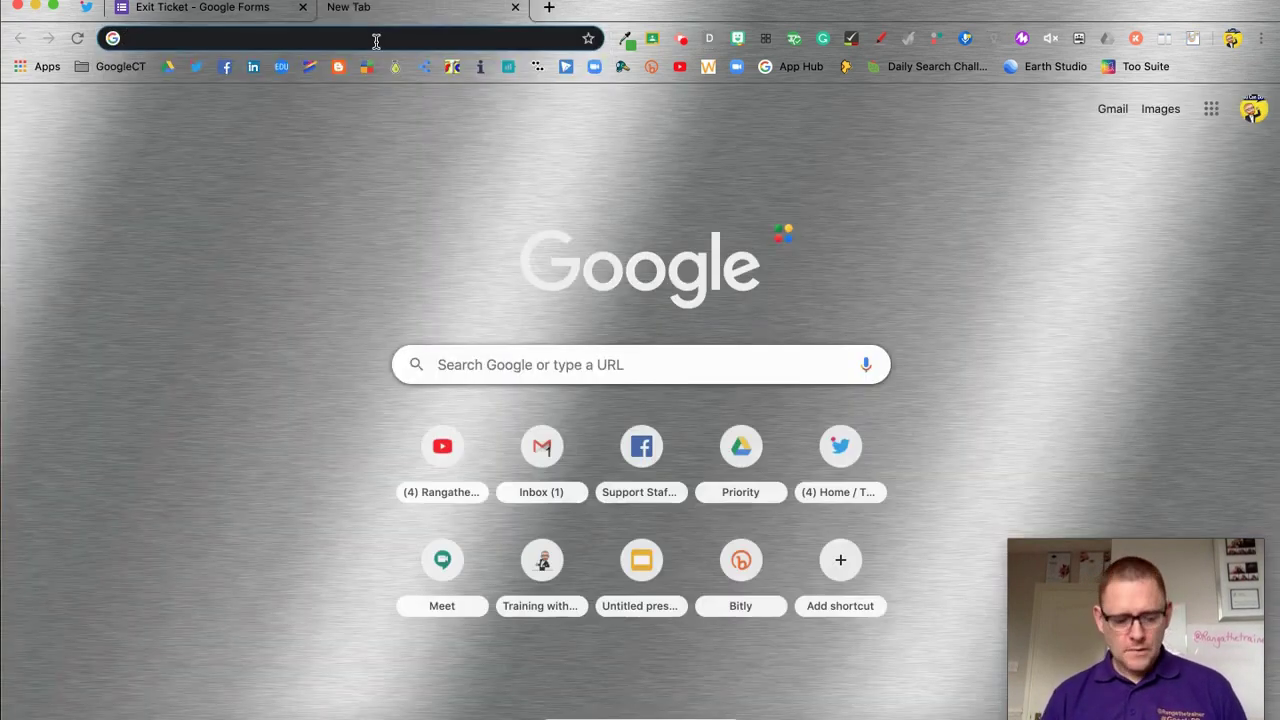
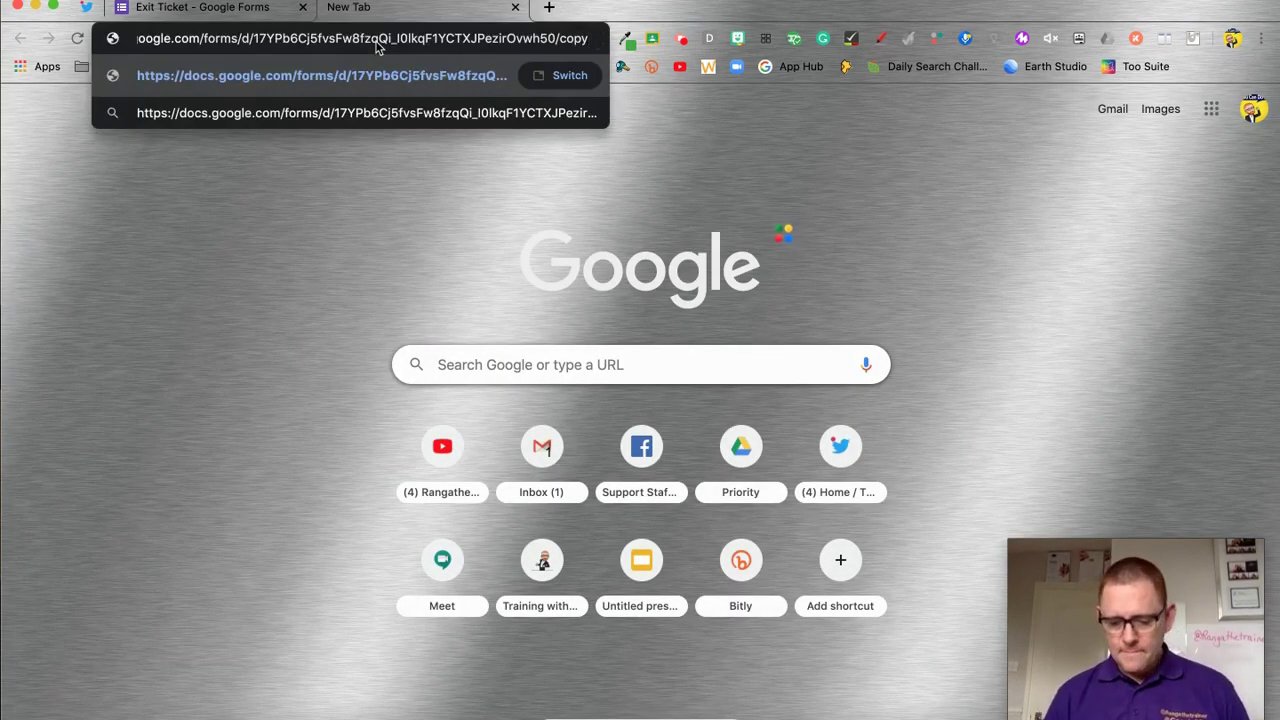
pyautogui.press('Return')
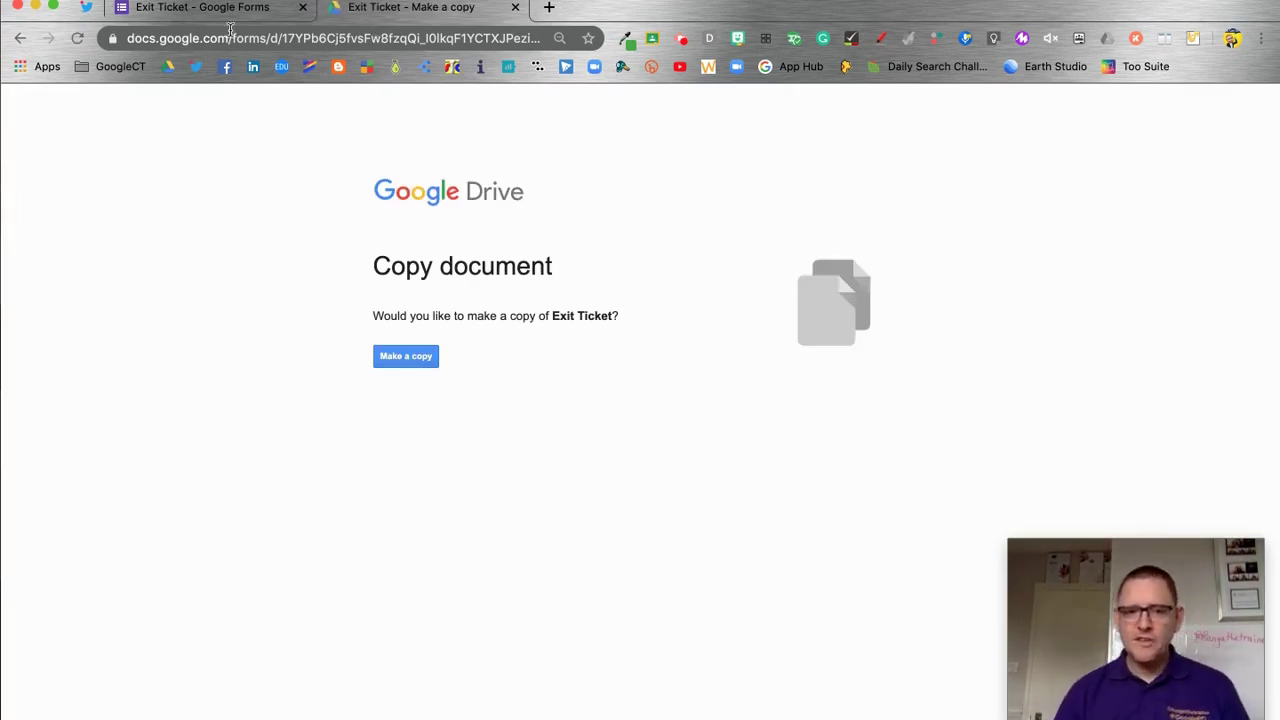
pyautogui.click(420, 360)
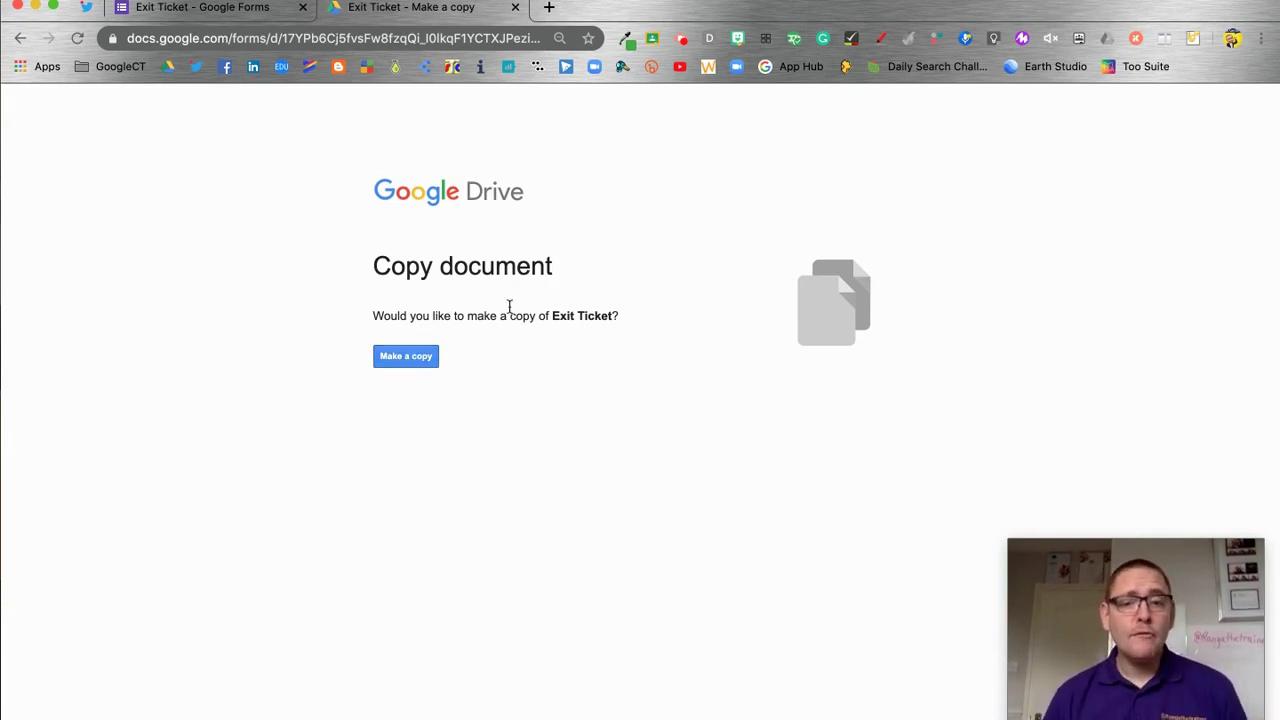
pyautogui.click(515, 7)
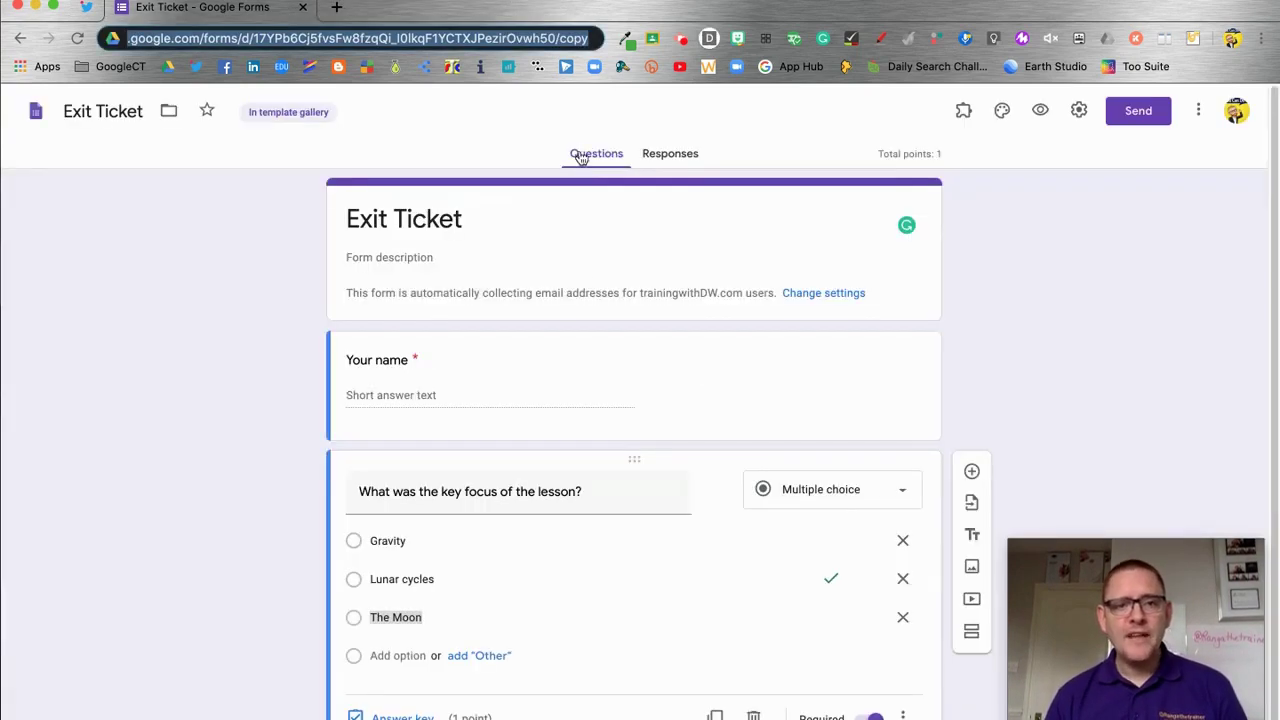
# Change the form address ending from /copy to /template/preview and copy the link
pyautogui.click(590, 38)
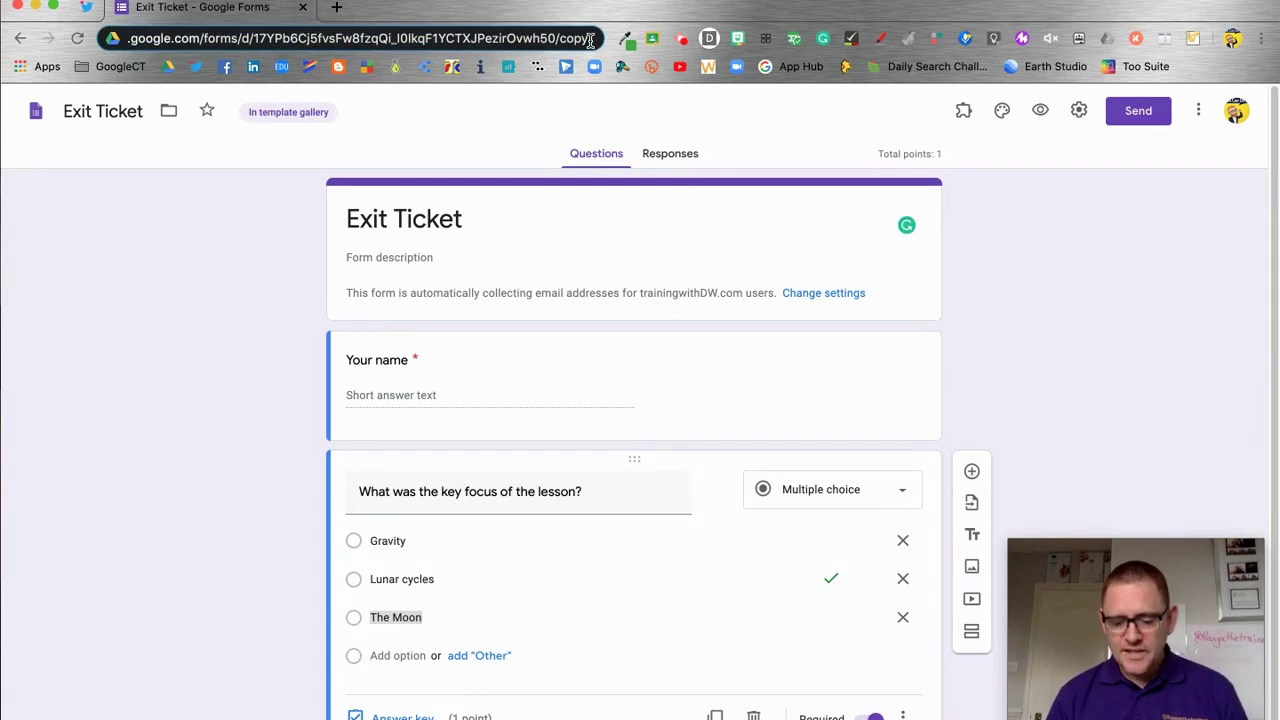
pyautogui.press('BackSpace')
pyautogui.press('BackSpace')
pyautogui.press('BackSpace')
pyautogui.press('BackSpace')
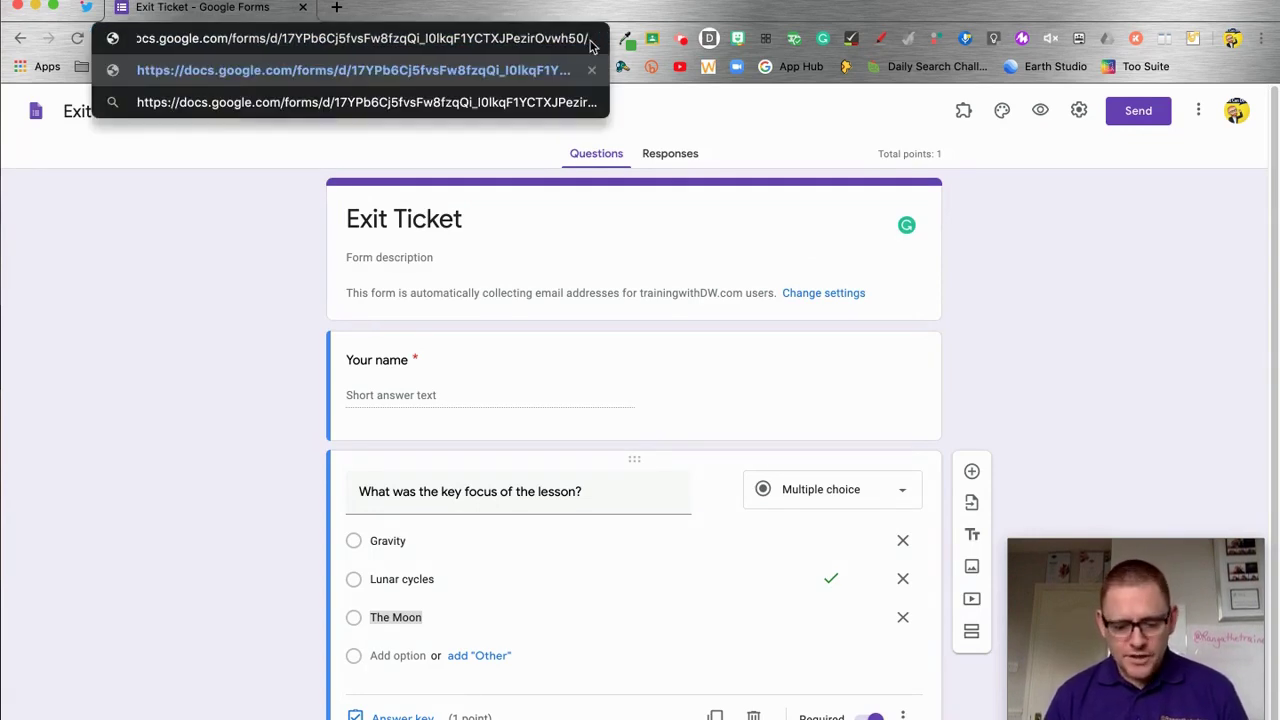
pyautogui.write('template/')
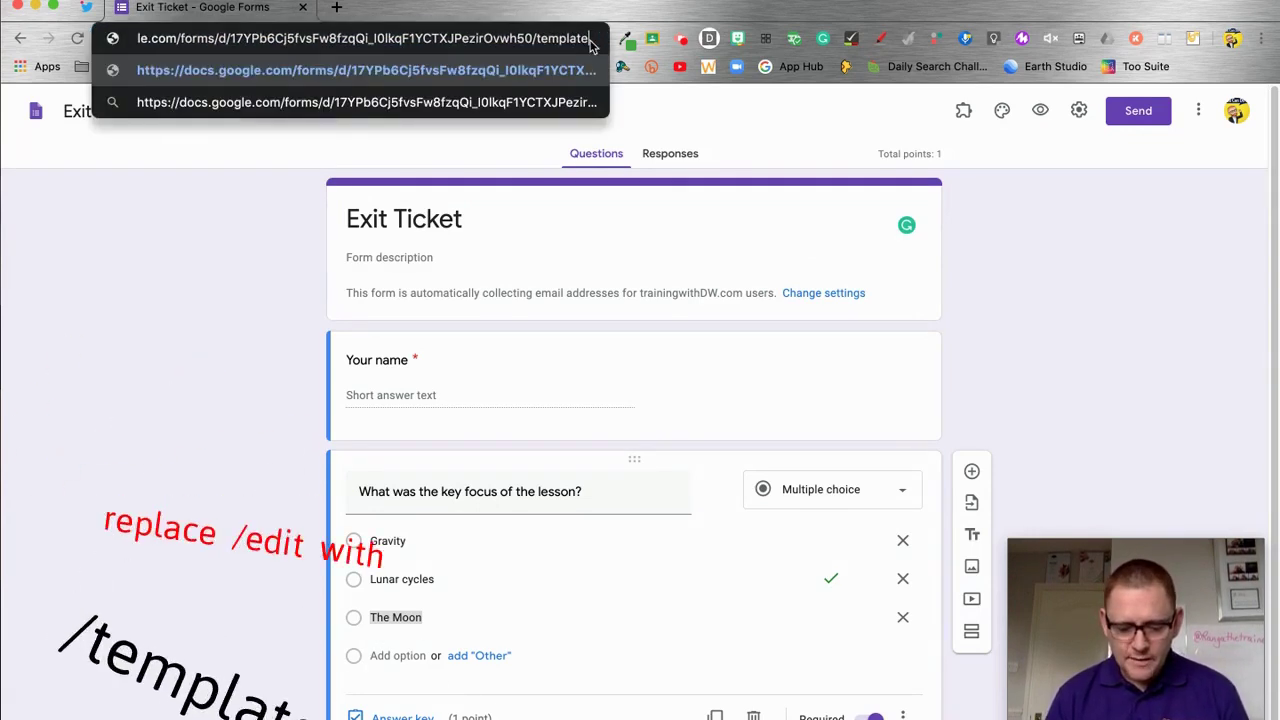
pyautogui.write('preview')
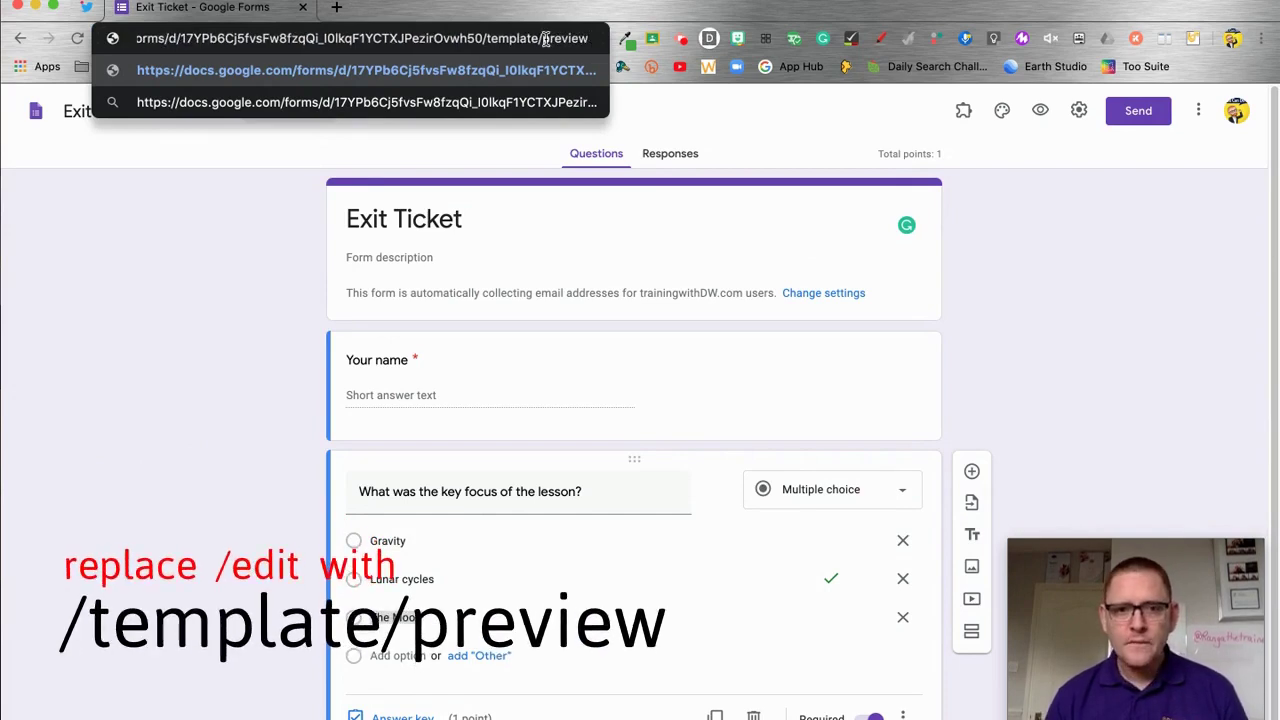
pyautogui.tripleClick(472, 40)
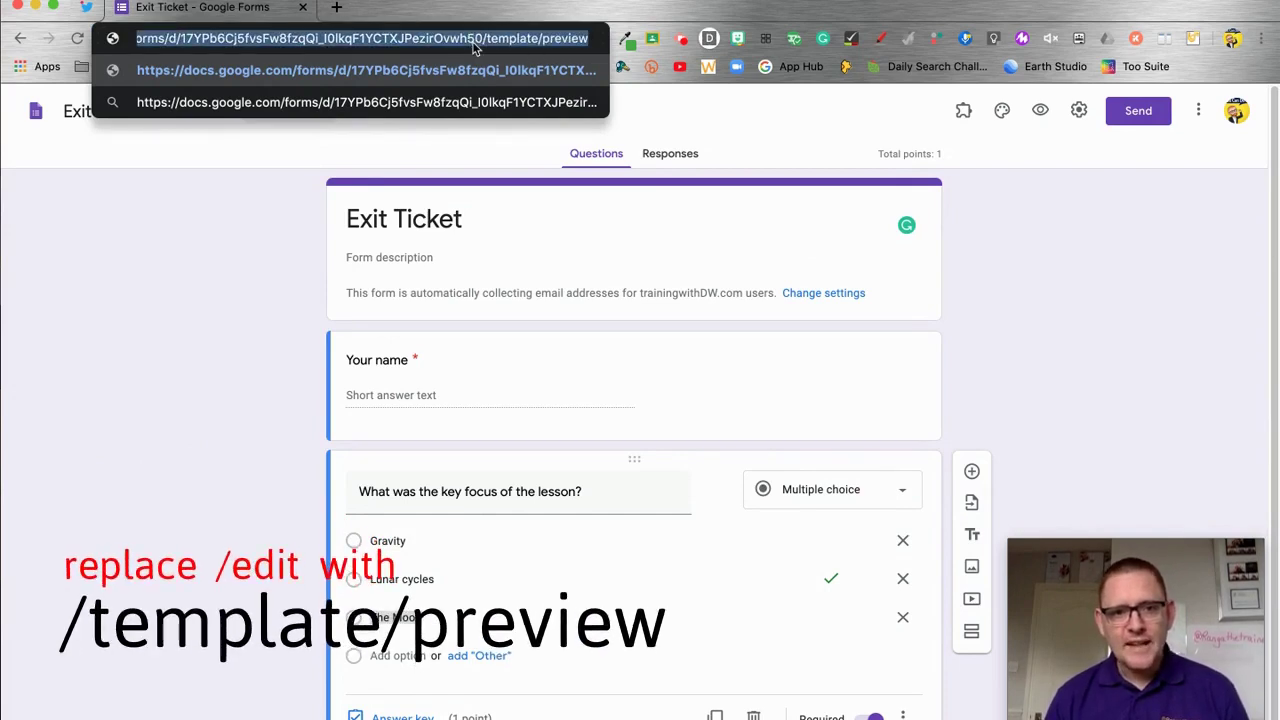
pyautogui.rightClick(472, 40)
pyautogui.click(512, 150)
# Load the copied /template/preview link in a new browser tab
pyautogui.hotkey('ctrl', 't')
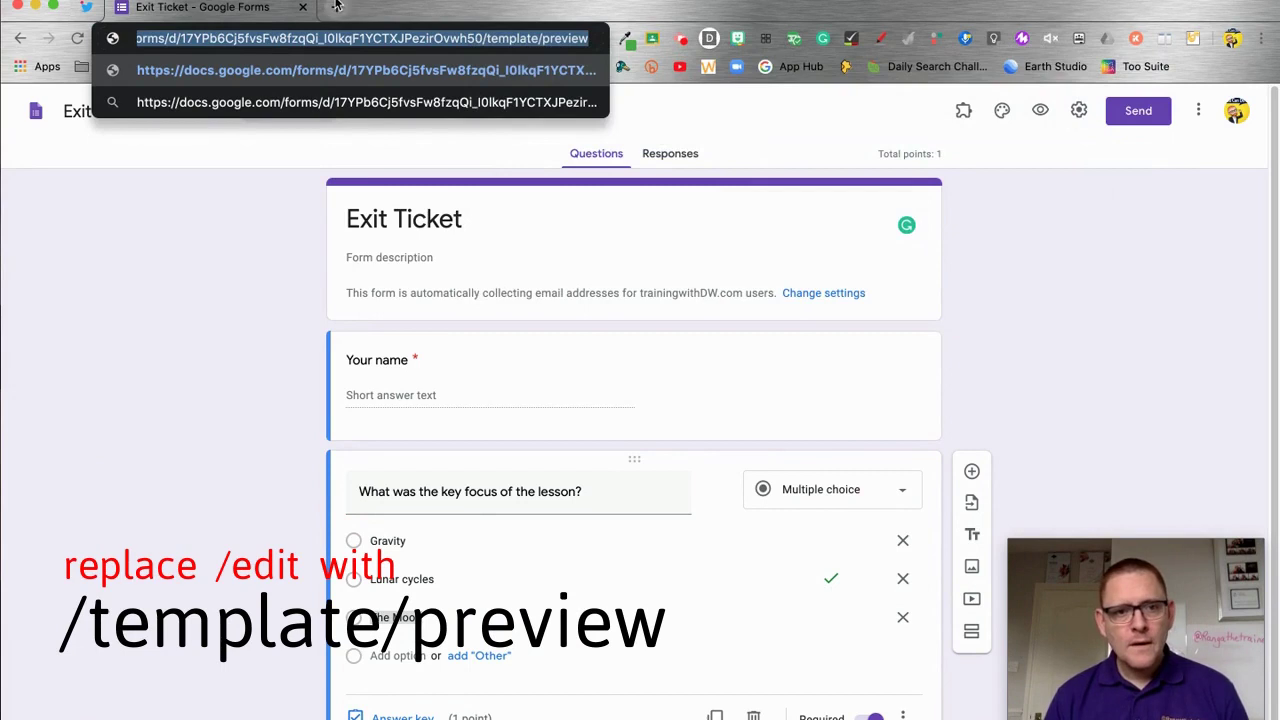
pyautogui.hotkey('ctrl', 'v')
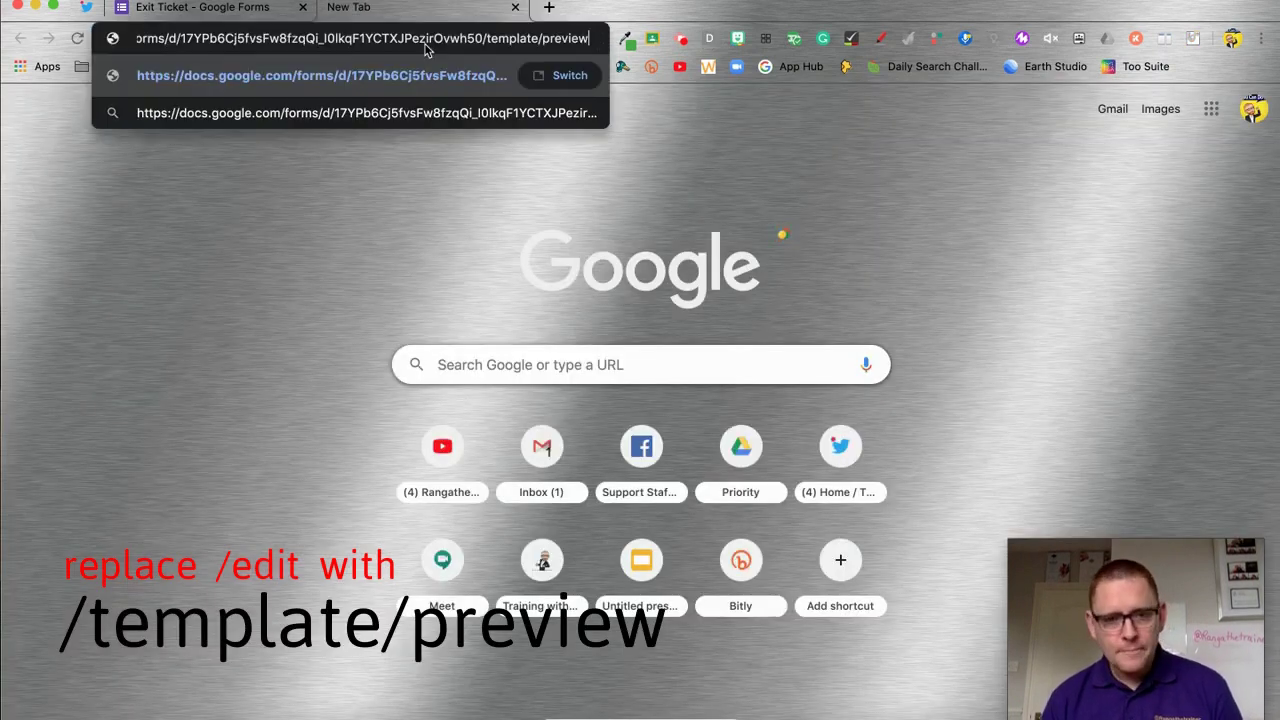
pyautogui.press('Return')
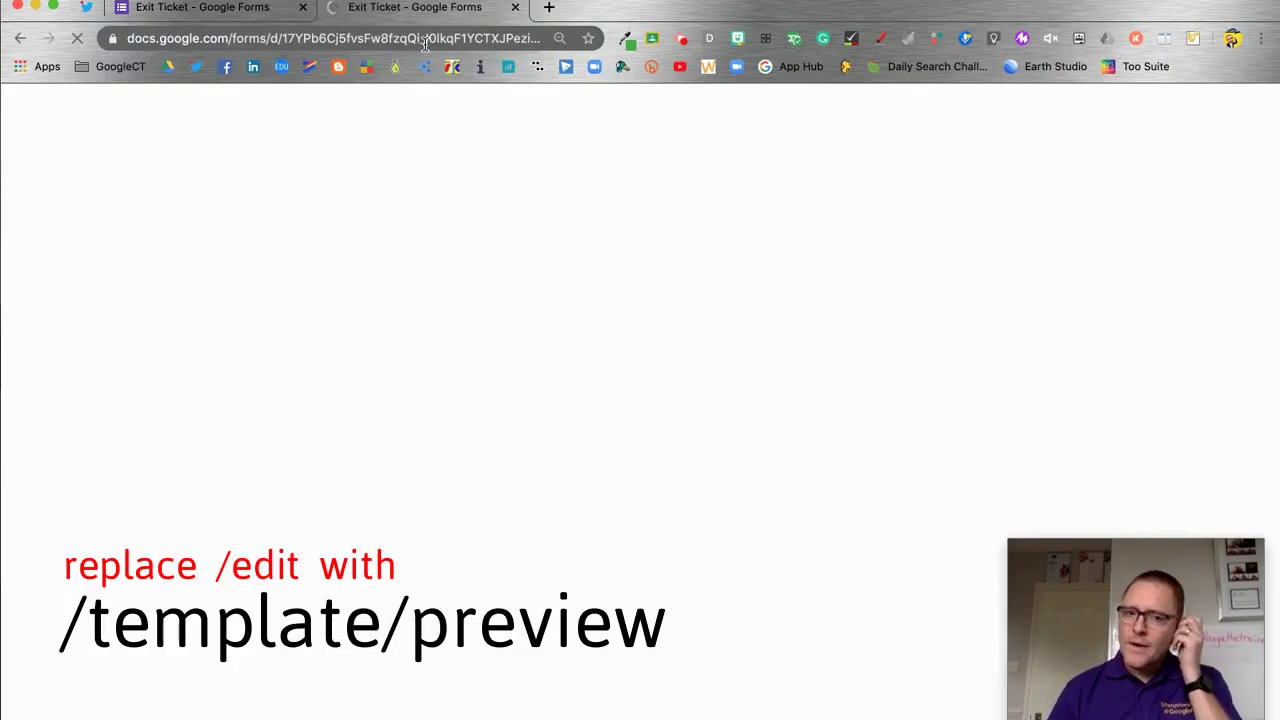